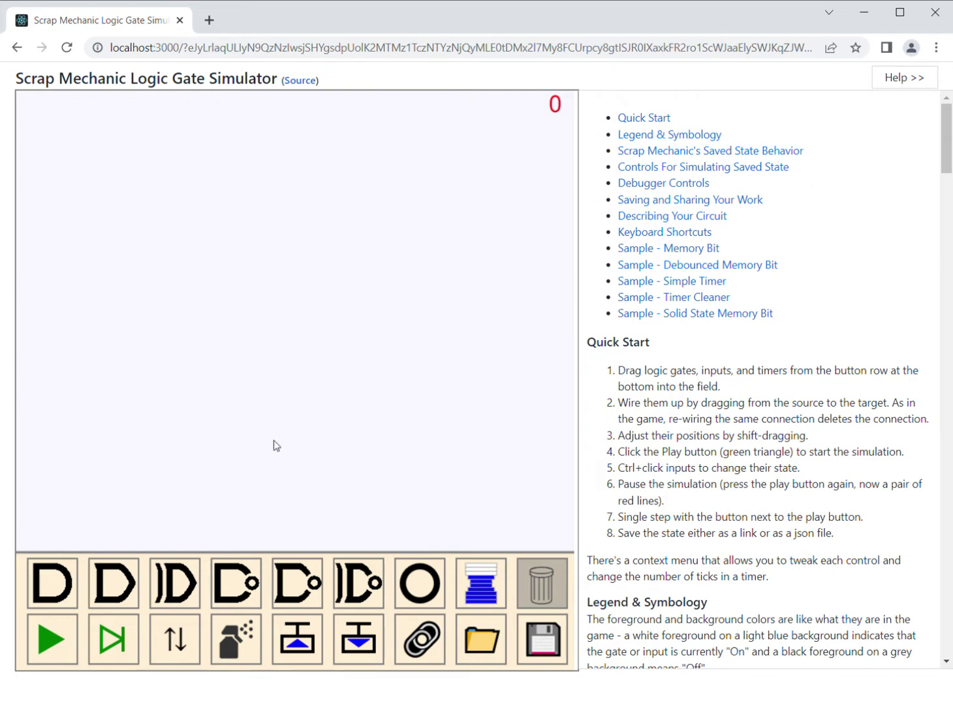
Step: Place an input and five AND gates in a staggered row descending across the upper part of the field
{"action": "left_click_drag", "start_coordinate": [420, 583], "coordinate": [85, 165]}
{"action": "left_click_drag", "start_coordinate": [39, 595], "coordinate": [149, 162]}
{"action": "key", "text": "a"}
{"action": "left_click", "coordinate": [330, 222]}
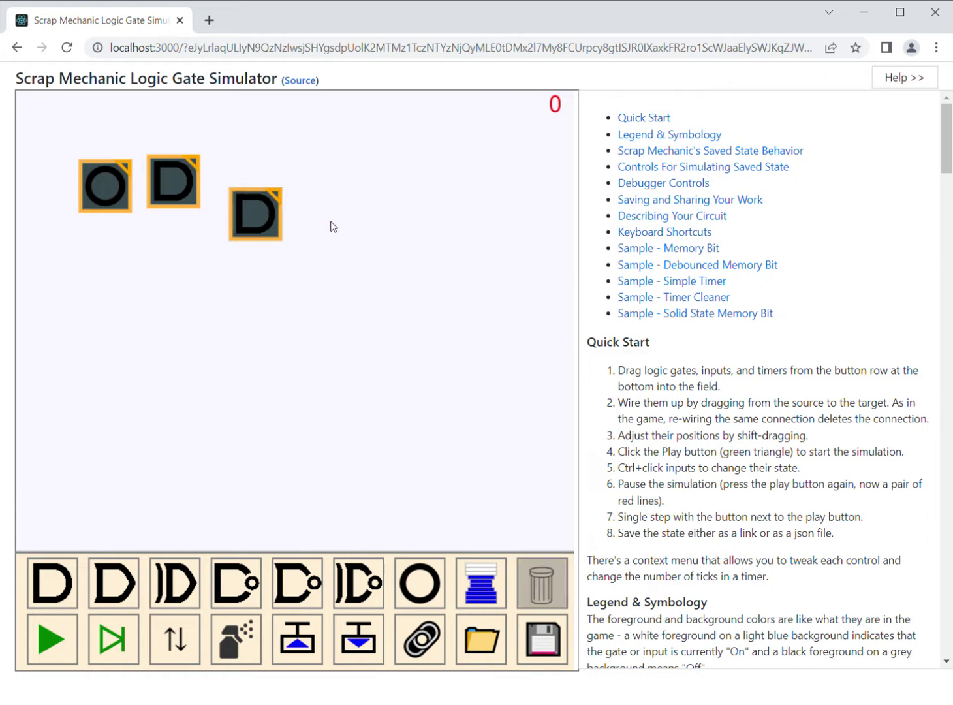
{"action": "key", "text": "a"}
{"action": "key", "text": "a"}
{"action": "key", "text": "a"}
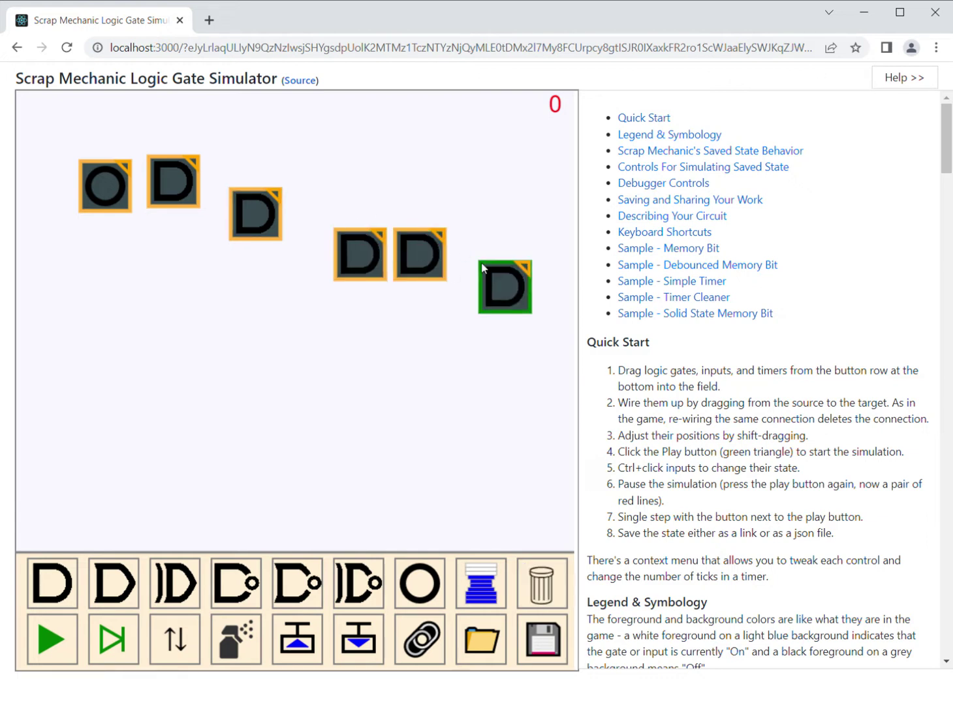
{"action": "mouse_move", "coordinate": [354, 262]}
{"action": "left_mouse_down"}
{"action": "mouse_move", "coordinate": [333, 212]}
{"action": "mouse_move", "coordinate": [331, 220]}
{"action": "left_mouse_up"}
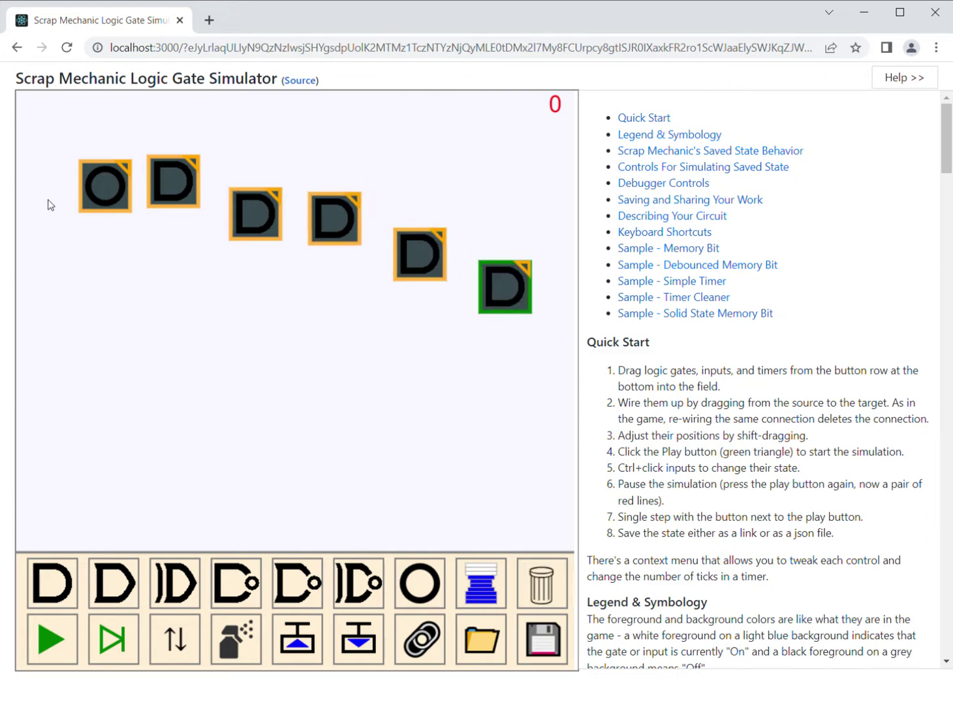
Step: Add a sixth AND gate below the last one and wire the input through all six gates in sequence
{"action": "mouse_move", "coordinate": [100, 187]}
{"action": "left_mouse_down"}
{"action": "mouse_move", "coordinate": [177, 195]}
{"action": "mouse_move", "coordinate": [252, 224]}
{"action": "left_mouse_up"}
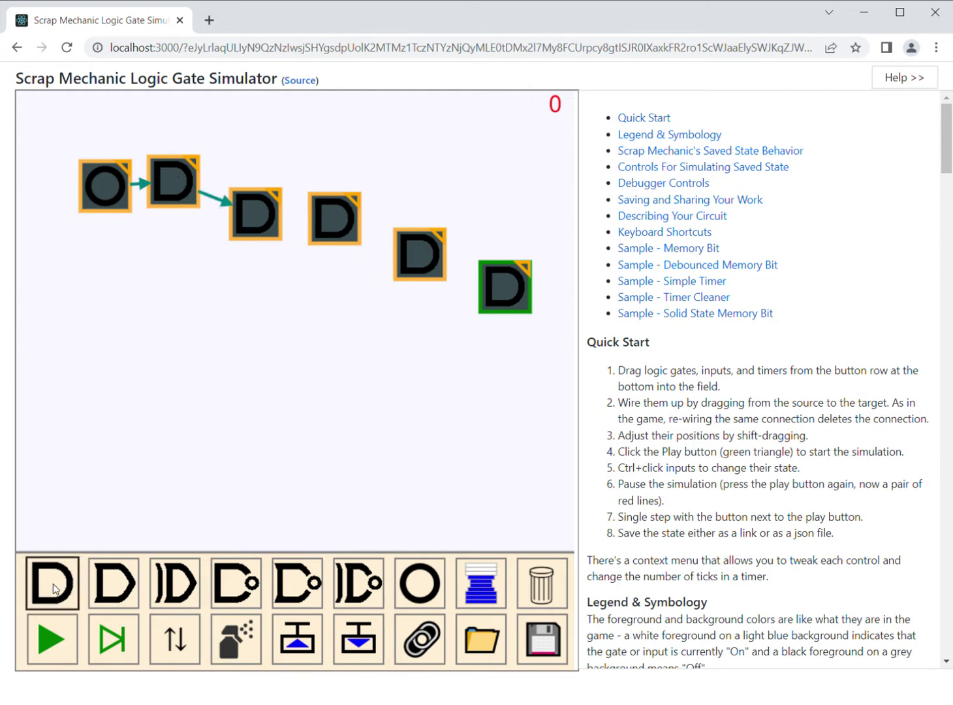
{"action": "left_click_drag", "start_coordinate": [53, 583], "coordinate": [475, 366]}
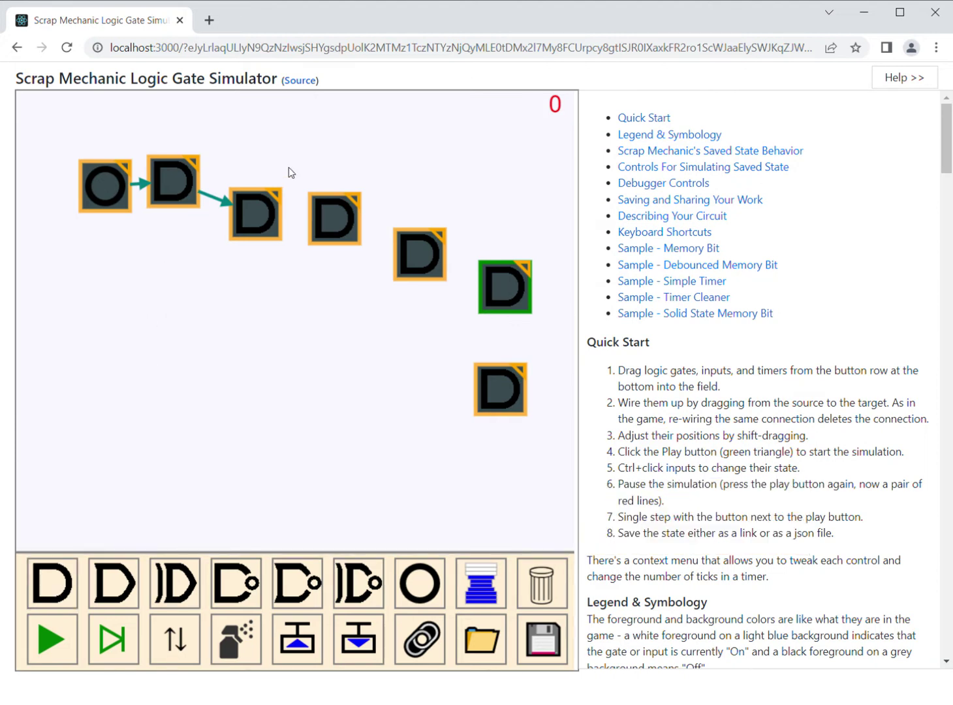
{"action": "left_click_drag", "start_coordinate": [293, 223], "coordinate": [424, 262]}
{"action": "left_click_drag", "start_coordinate": [516, 295], "coordinate": [502, 399]}
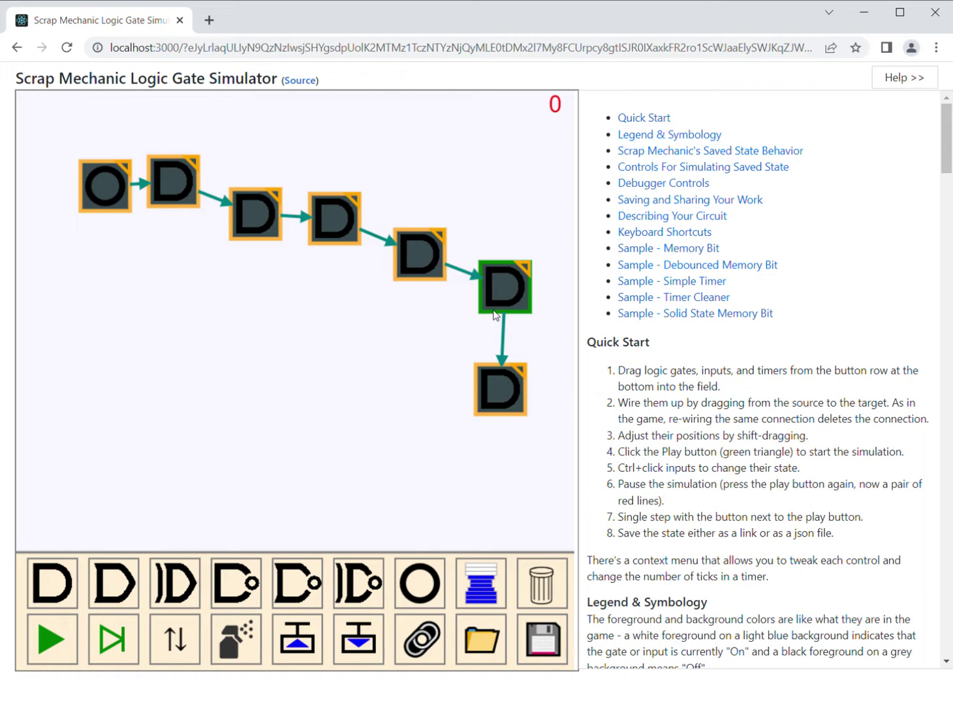
{"action": "left_click_drag", "start_coordinate": [498, 307], "coordinate": [498, 383]}
Step: Wire the sixth gate back to the first gate and move it below the second gate
{"action": "left_click_drag", "start_coordinate": [505, 387], "coordinate": [174, 212]}
{"action": "left_click_drag", "start_coordinate": [502, 389], "coordinate": [172, 189]}
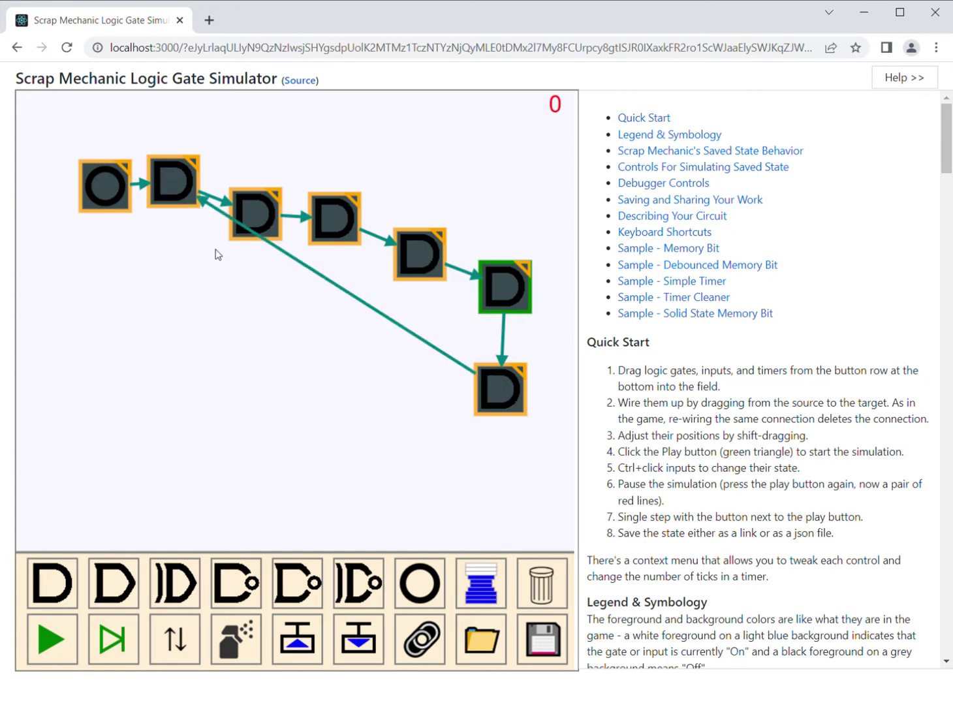
{"action": "left_click_drag", "start_coordinate": [490, 400], "coordinate": [239, 315]}
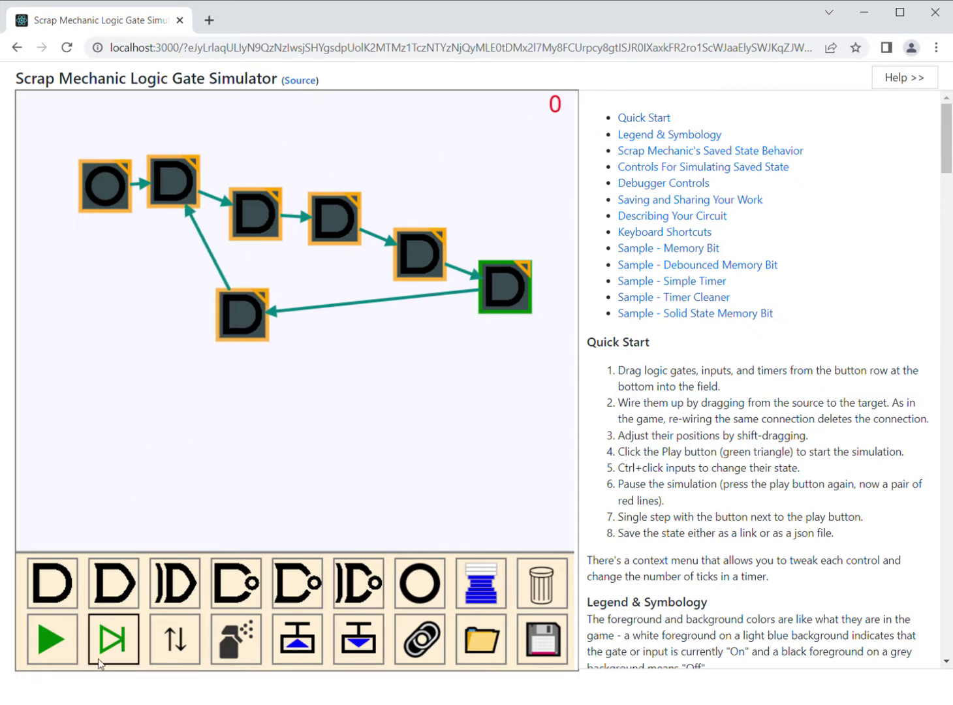
Step: Start the simulation, turn the input on and change the first gate to OR
{"action": "left_click", "coordinate": [61, 643]}
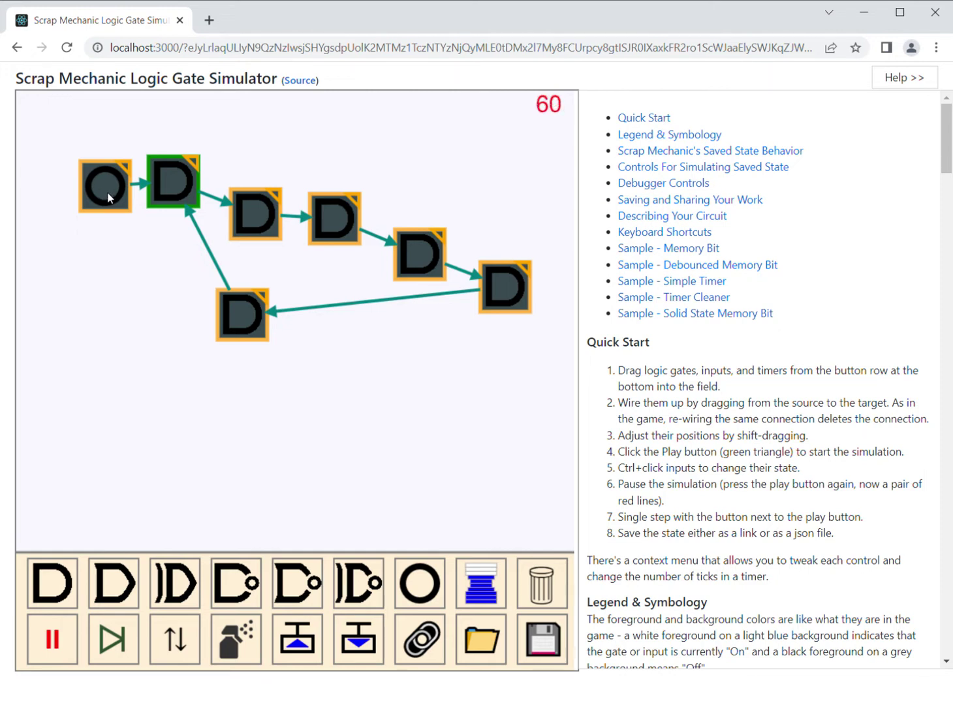
{"action": "left_click", "coordinate": [104, 189], "text": "ctrl"}
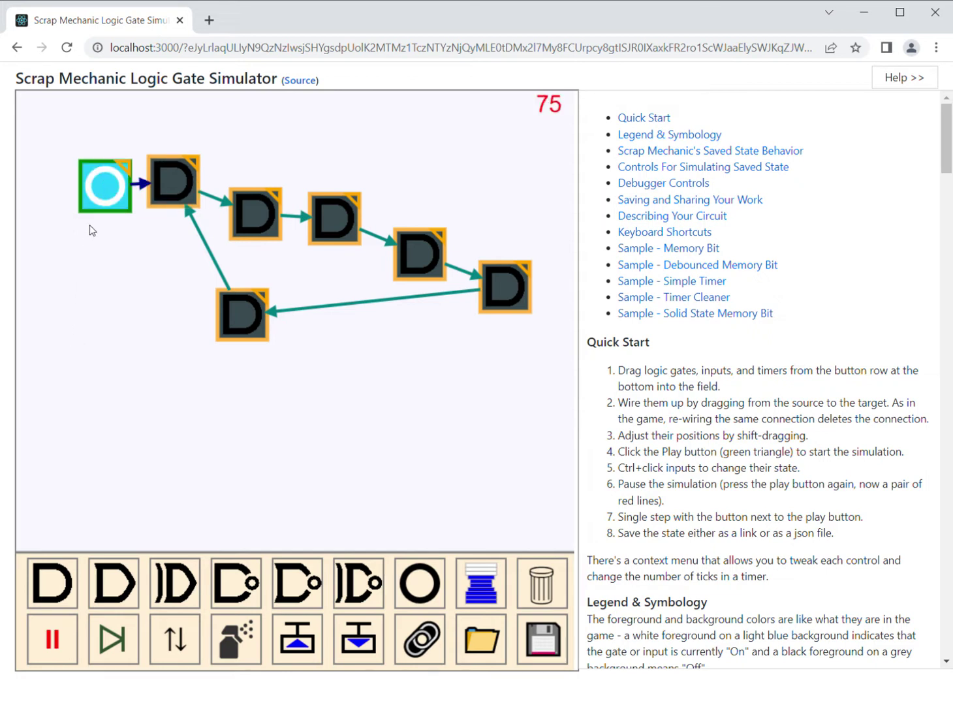
{"action": "left_click", "coordinate": [172, 178]}
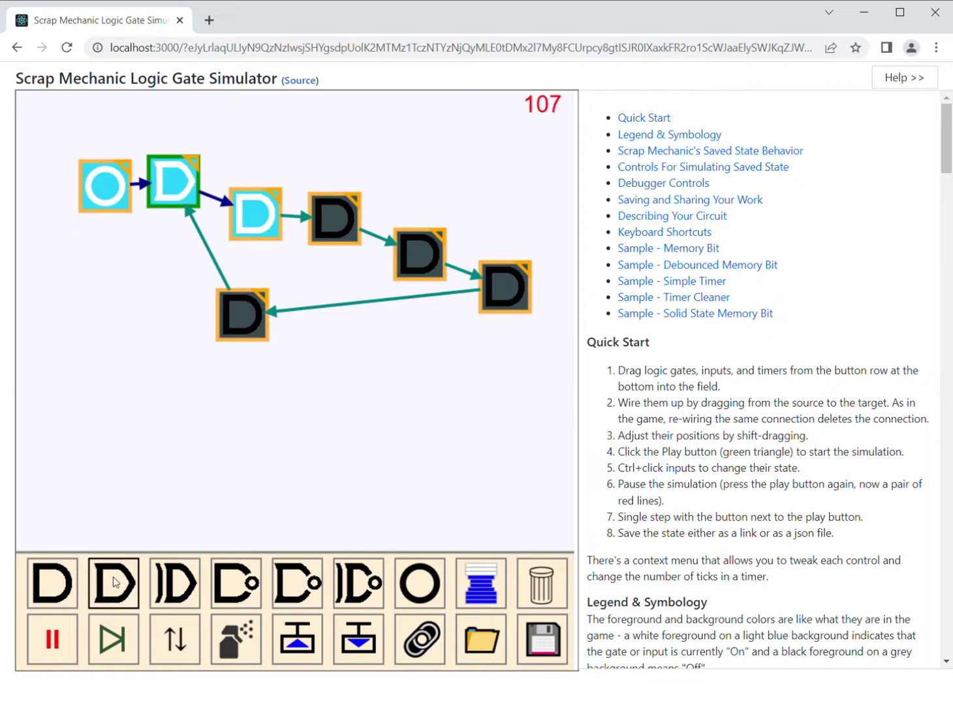
Step: Try the first gate as AND, as NOR and as AND again while the simulation runs
{"action": "right_click", "coordinate": [166, 190]}
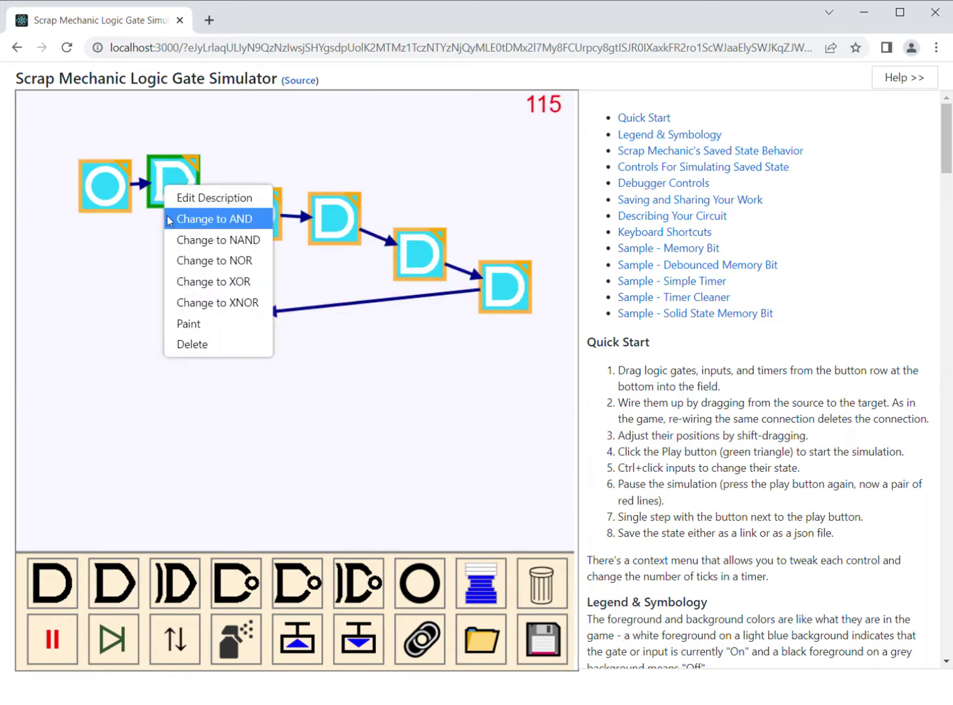
{"action": "left_click", "coordinate": [177, 216]}
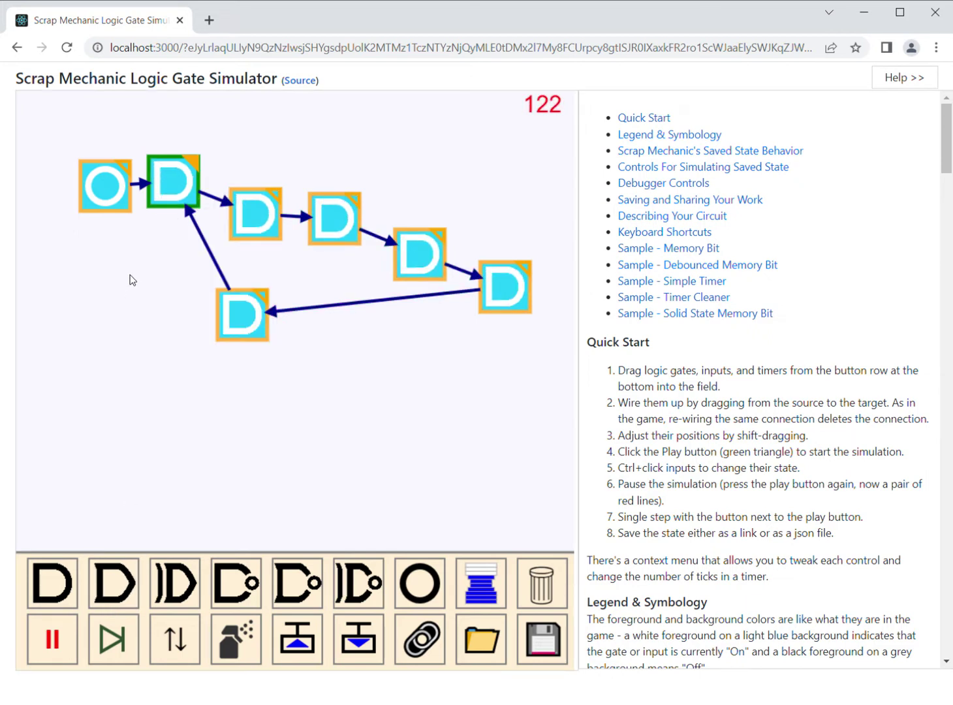
{"action": "right_click", "coordinate": [161, 188]}
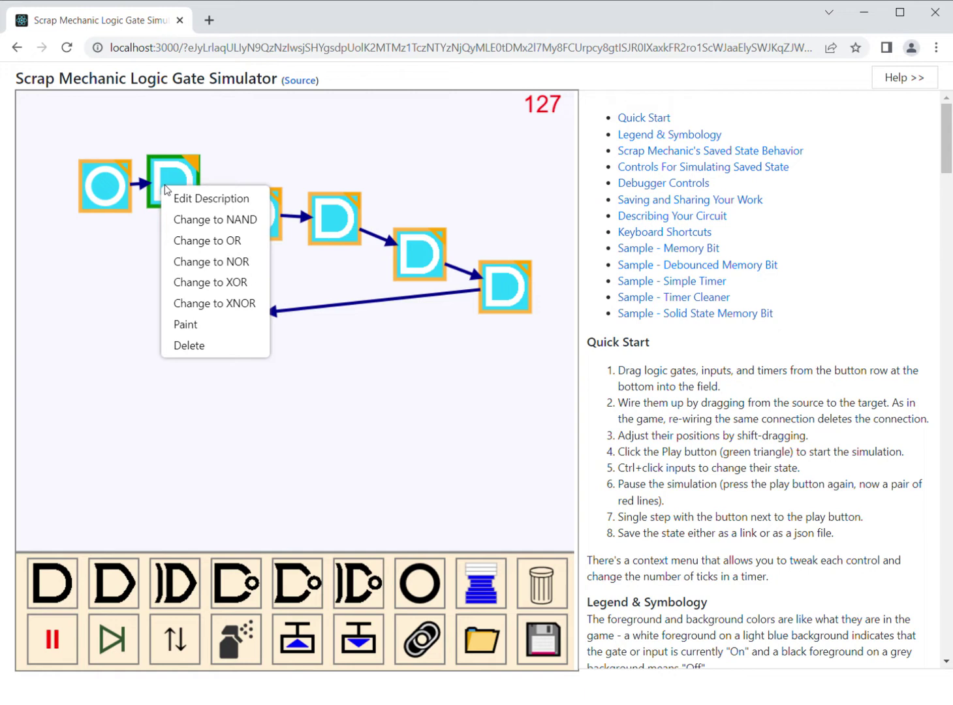
{"action": "left_click", "coordinate": [192, 258]}
{"action": "right_click", "coordinate": [174, 195]}
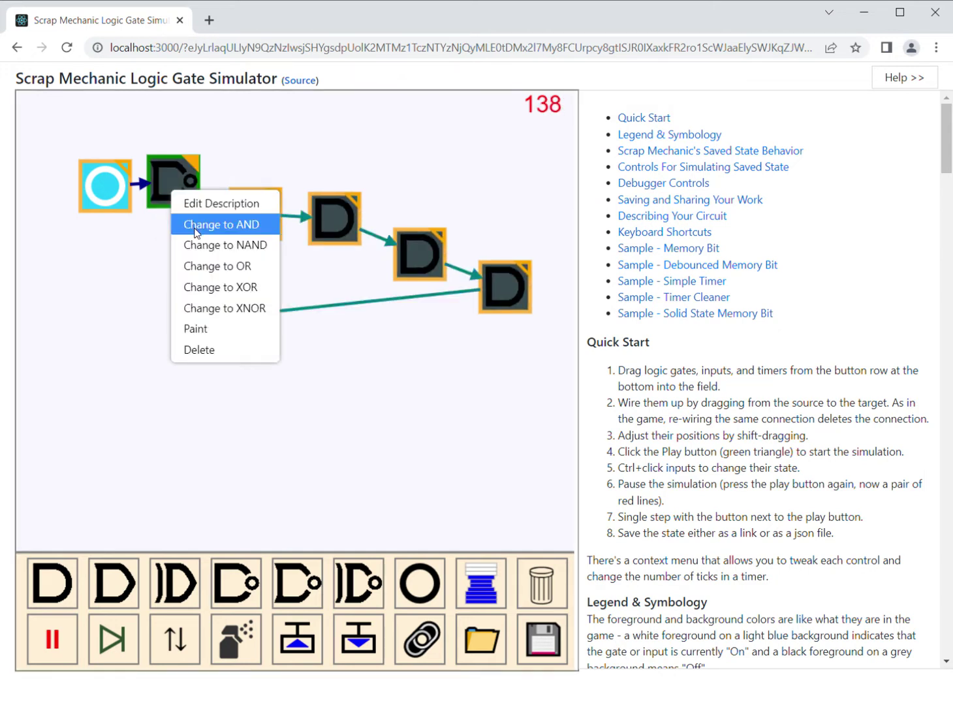
{"action": "left_click", "coordinate": [196, 224]}
Step: Turn the input off and change the first gate to OR
{"action": "right_click", "coordinate": [167, 196]}
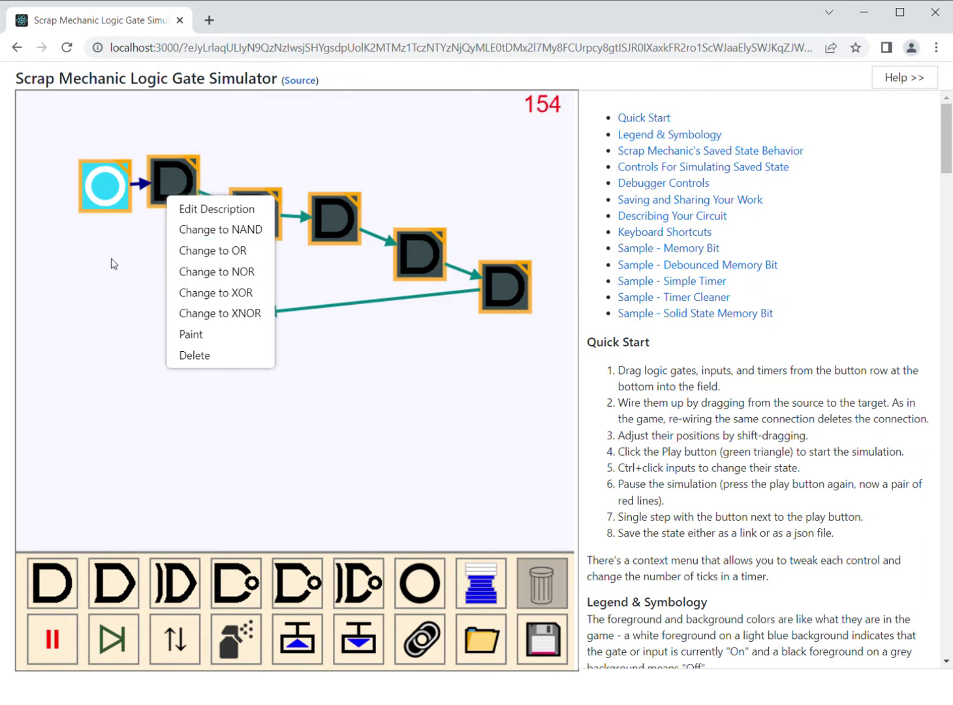
{"action": "left_click", "coordinate": [111, 262]}
{"action": "left_click", "coordinate": [111, 196], "text": "ctrl"}
{"action": "right_click", "coordinate": [165, 187]}
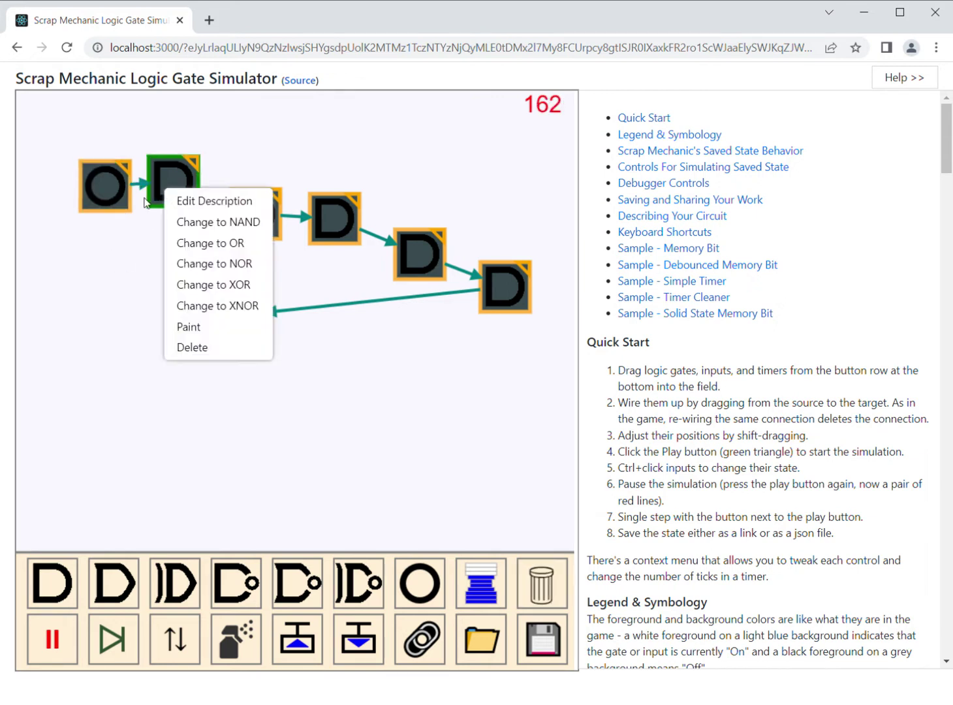
{"action": "left_click", "coordinate": [80, 273]}
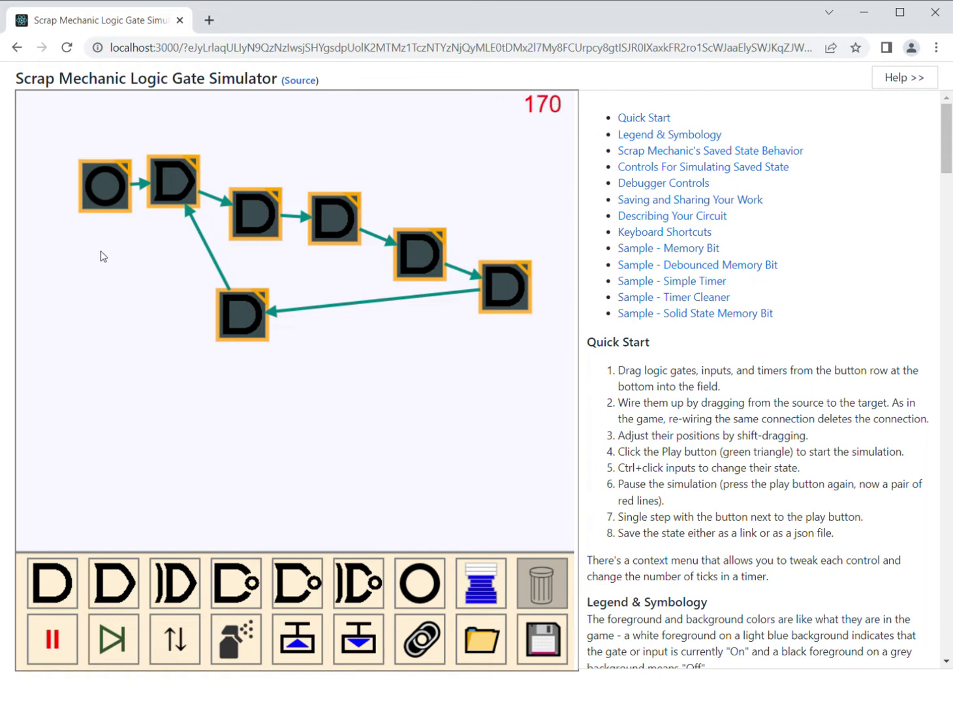
Step: Pulse the input on and off to send a signal around the gate loop, and pause the simulation
{"action": "left_click", "coordinate": [101, 191], "text": "ctrl"}
{"action": "left_click", "coordinate": [102, 190], "text": "ctrl"}
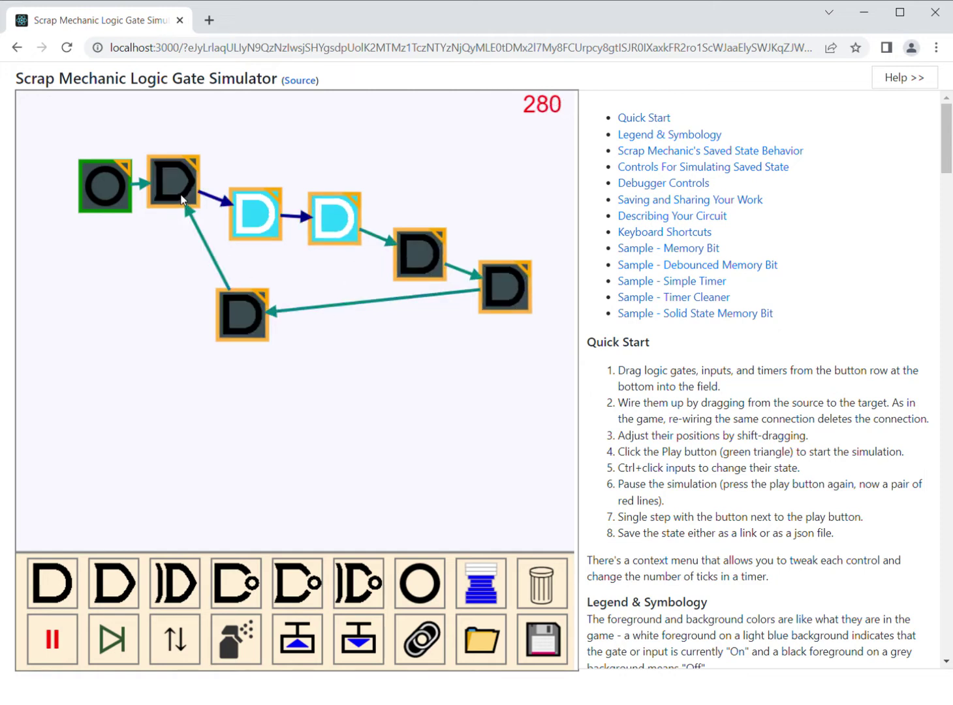
{"action": "left_click", "coordinate": [52, 639]}
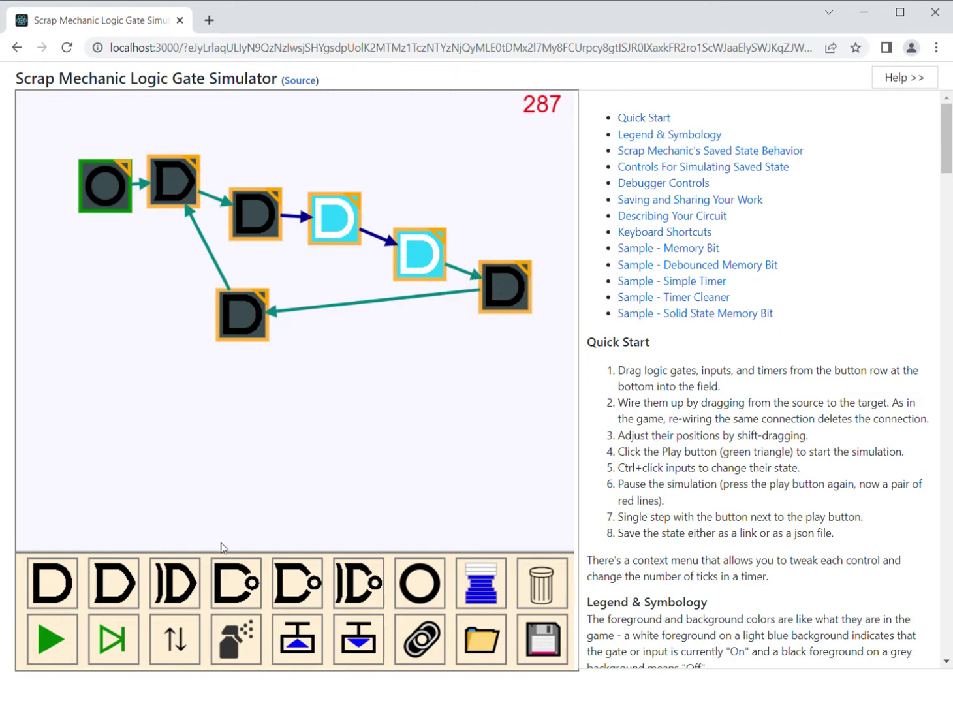
Step: Single-step the paused simulation several ticks, and run it continuously for a moment before pausing it again
{"action": "left_click", "coordinate": [113, 659]}
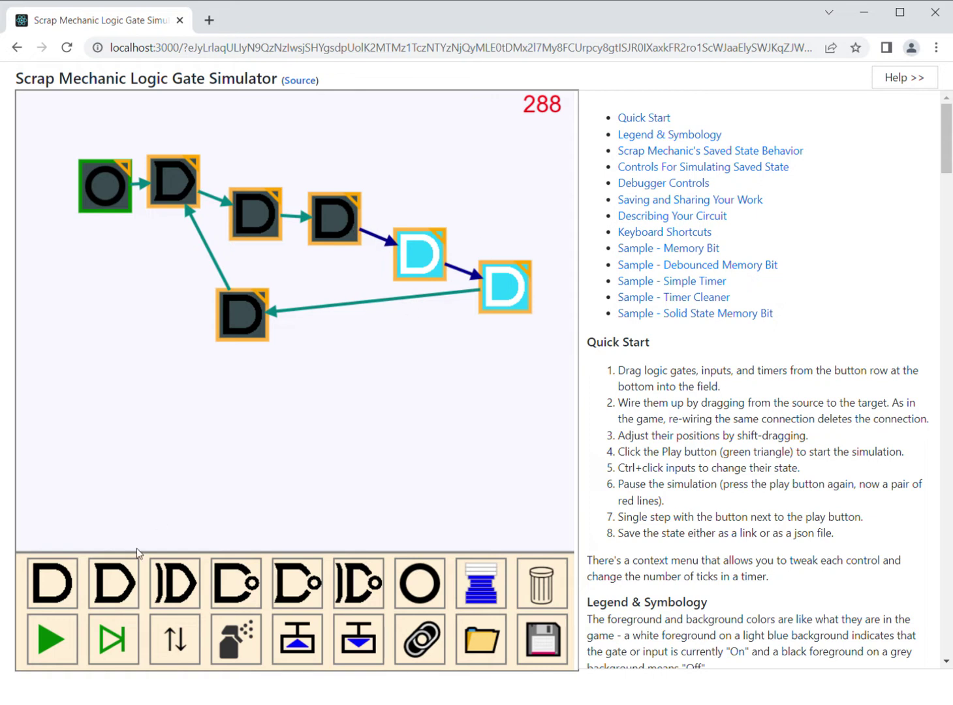
{"action": "left_click", "coordinate": [111, 638]}
{"action": "left_click", "coordinate": [111, 638]}
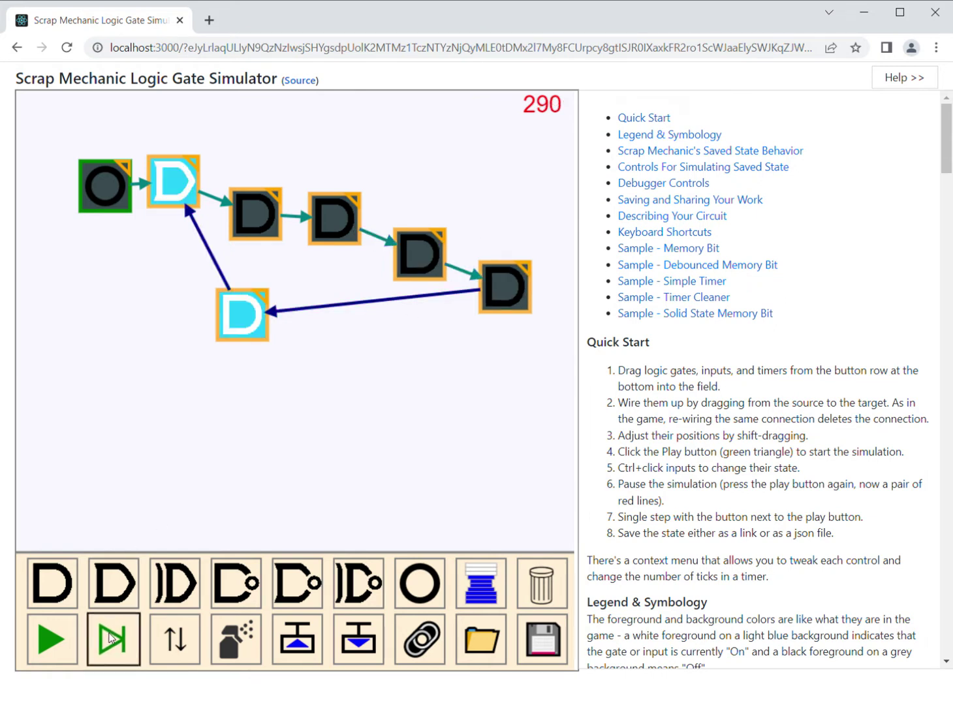
{"action": "triple_click", "coordinate": [111, 638]}
{"action": "left_click", "coordinate": [58, 644]}
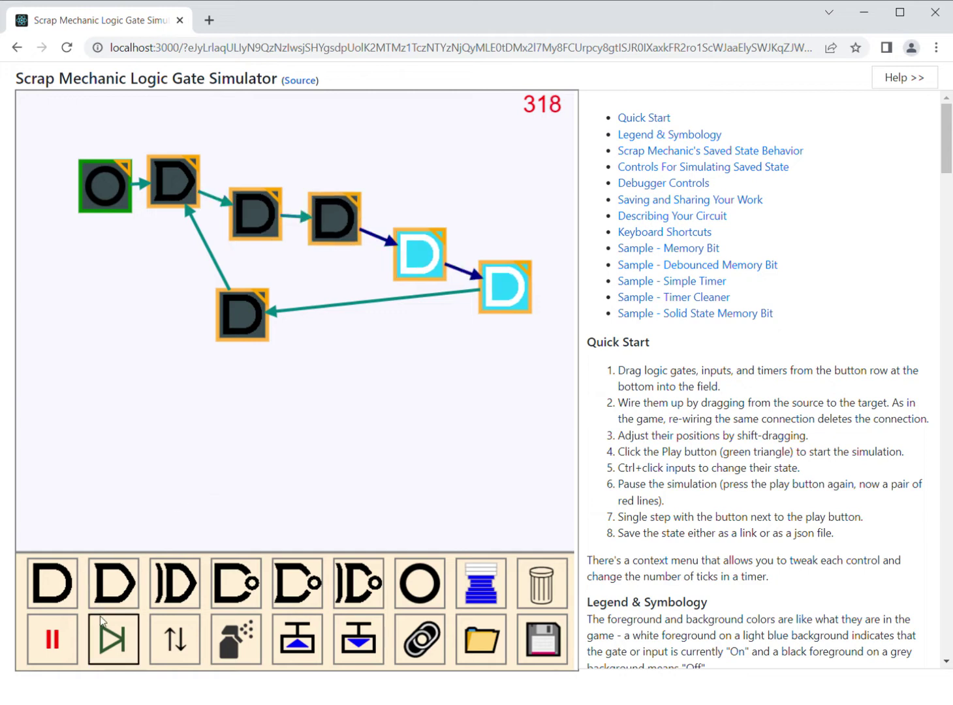
{"action": "left_click", "coordinate": [54, 643]}
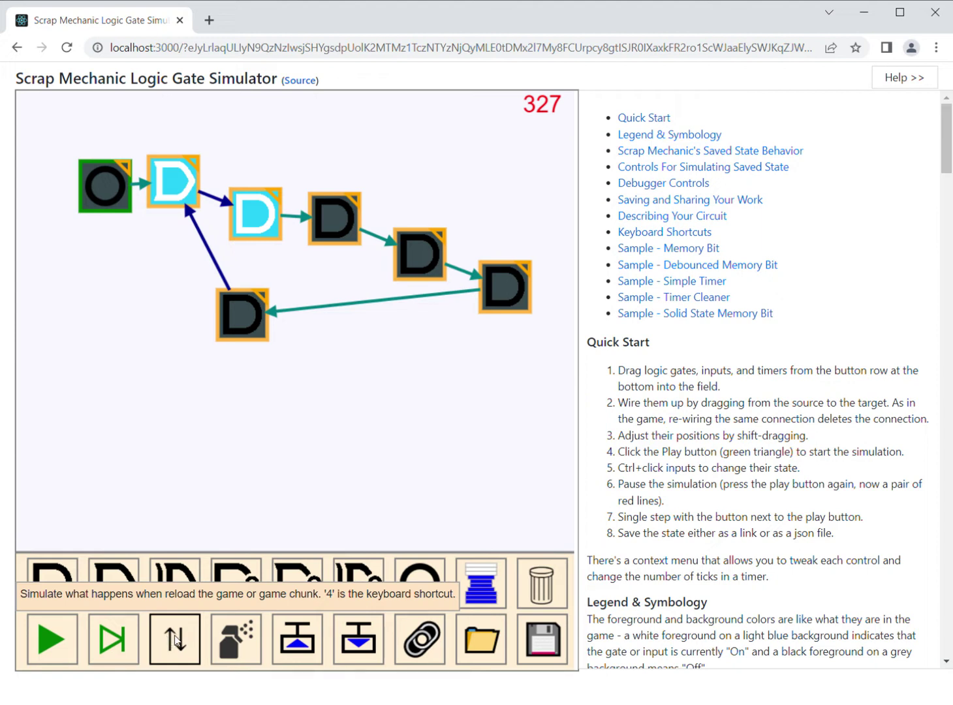
Step: Simulate a game reload to reset the circuit, and run it for a few ticks before pausing
{"action": "left_click", "coordinate": [174, 641]}
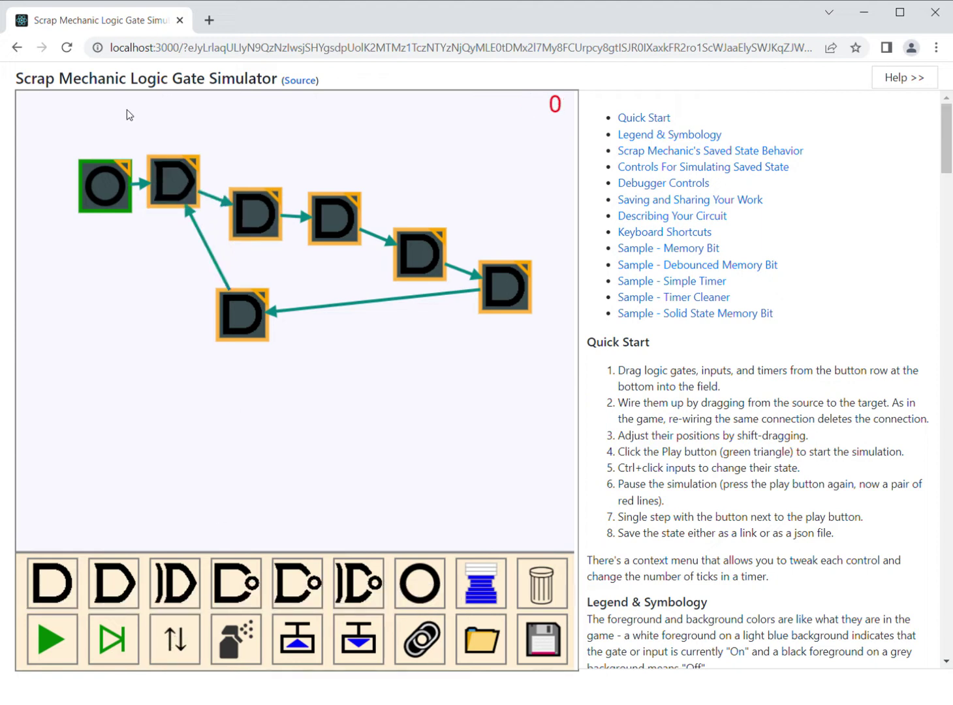
{"action": "left_click", "coordinate": [51, 638]}
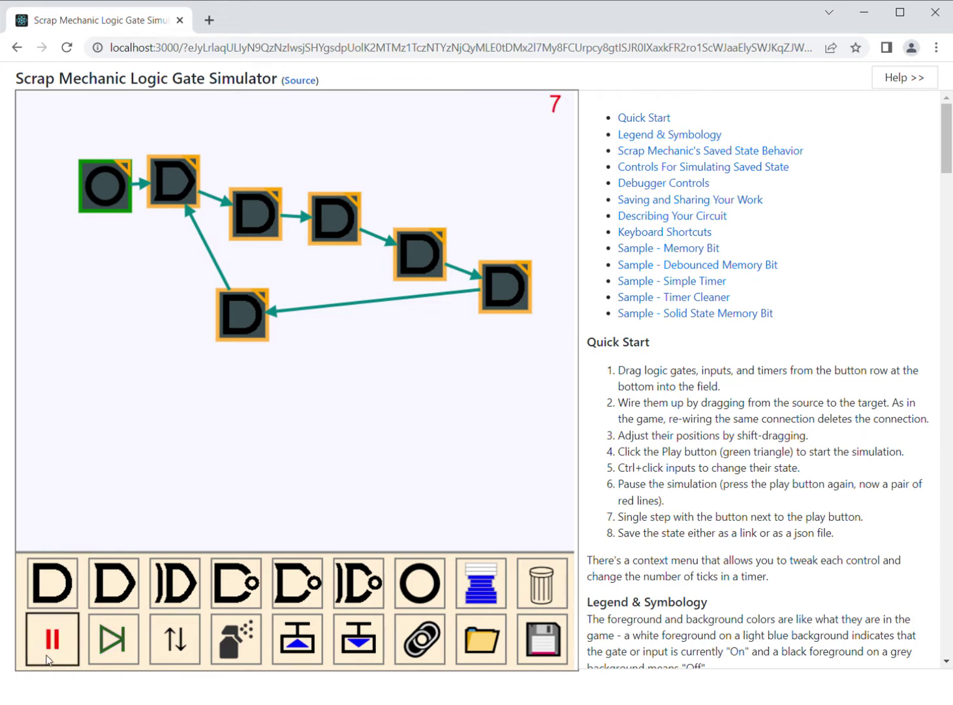
{"action": "left_click", "coordinate": [50, 640]}
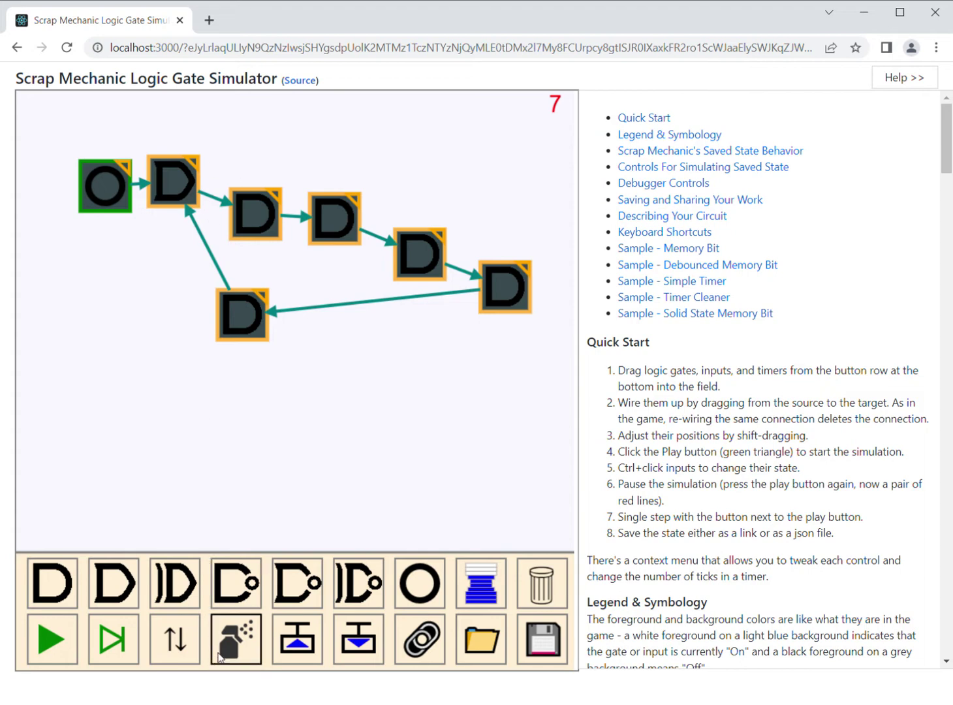
Step: Move the sixth gate to just below the first gate, and toggle the input on and off while paused
{"action": "left_click", "coordinate": [148, 304]}
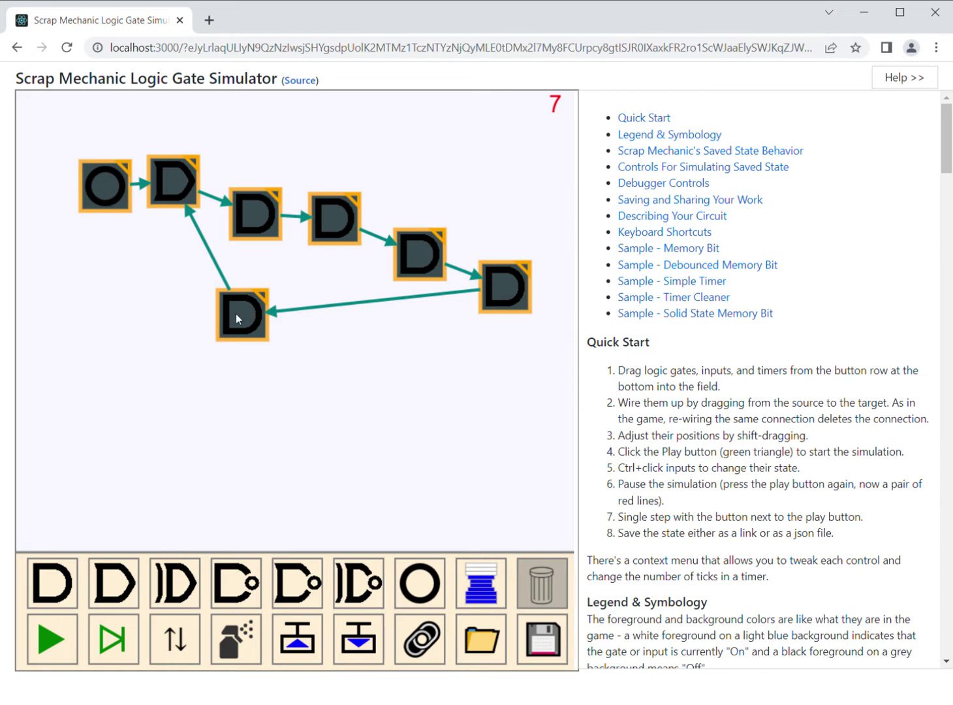
{"action": "left_click_drag", "start_coordinate": [238, 319], "coordinate": [194, 318]}
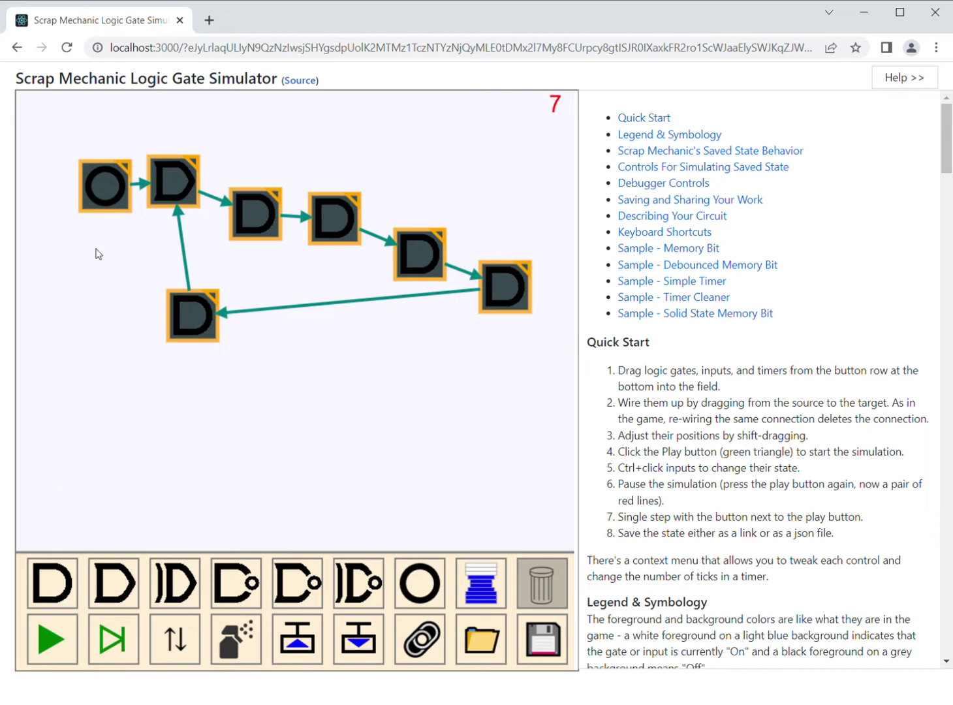
{"action": "left_click", "coordinate": [104, 193], "text": "ctrl"}
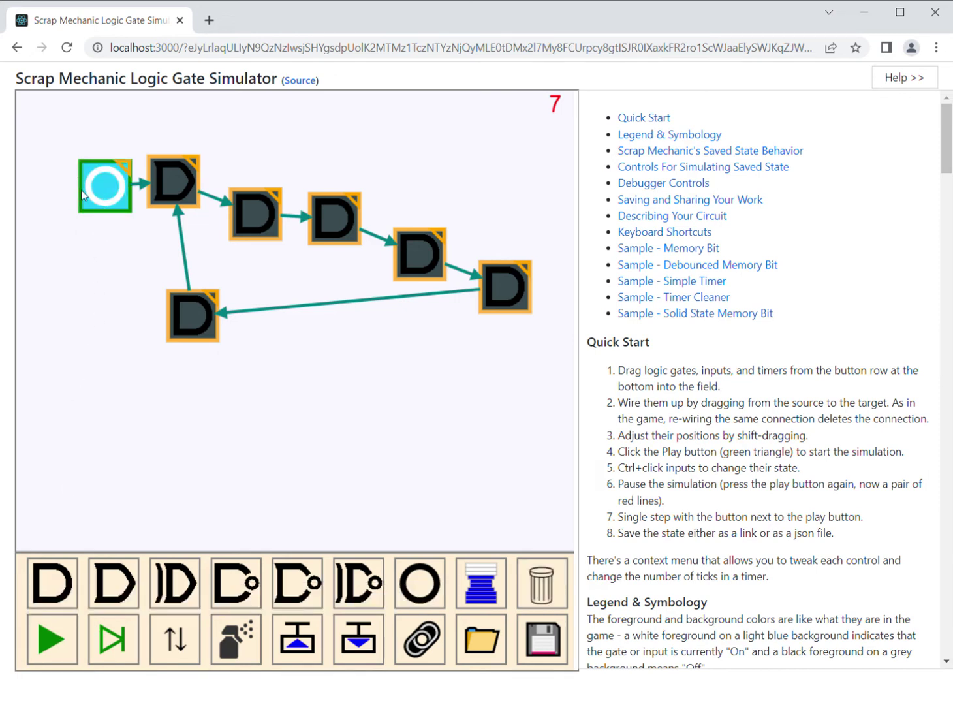
{"action": "left_click", "coordinate": [96, 194], "text": "ctrl"}
Step: Run the simulation with the input switched on until the signal fills the whole loop, and pause it
{"action": "left_click", "coordinate": [63, 619]}
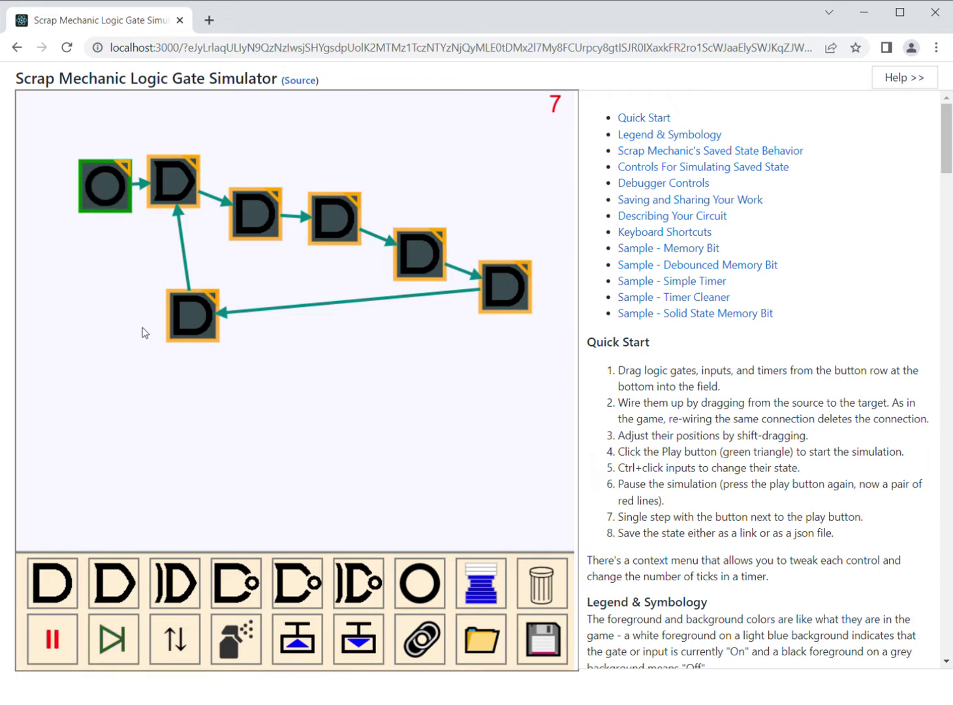
{"action": "left_click", "coordinate": [99, 164], "text": "ctrl"}
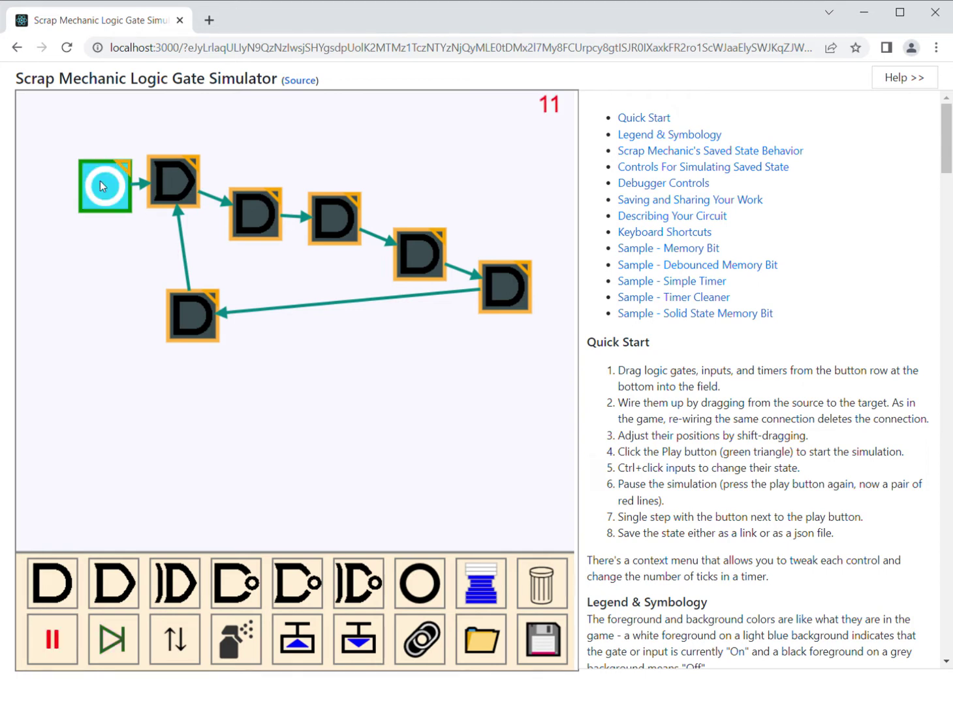
{"action": "left_click", "coordinate": [55, 643]}
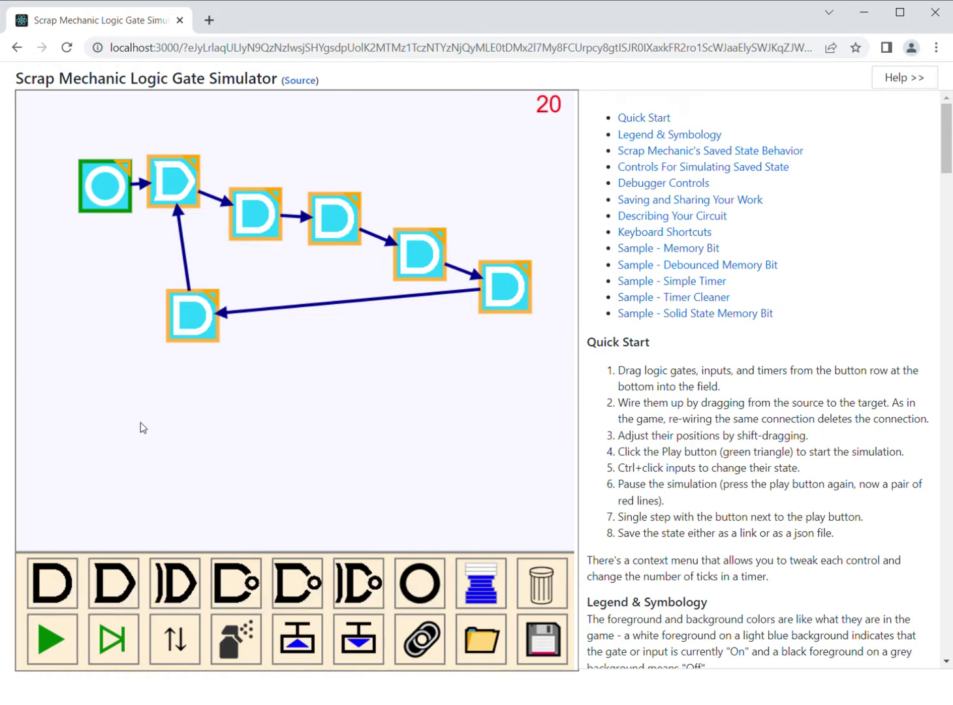
Step: Reset the circuit with a simulated game reload, and pulse the input on and off in a restarted simulation
{"action": "left_click", "coordinate": [169, 654]}
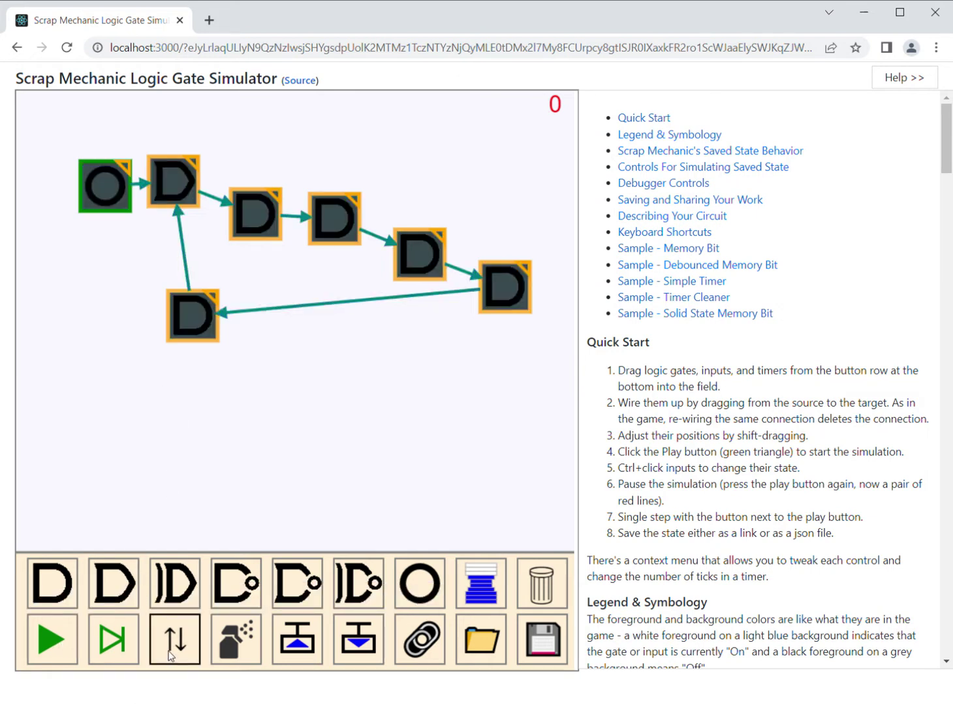
{"action": "left_click", "coordinate": [51, 639]}
{"action": "left_click", "coordinate": [101, 186], "text": "ctrl"}
{"action": "left_click", "coordinate": [101, 187], "text": "ctrl"}
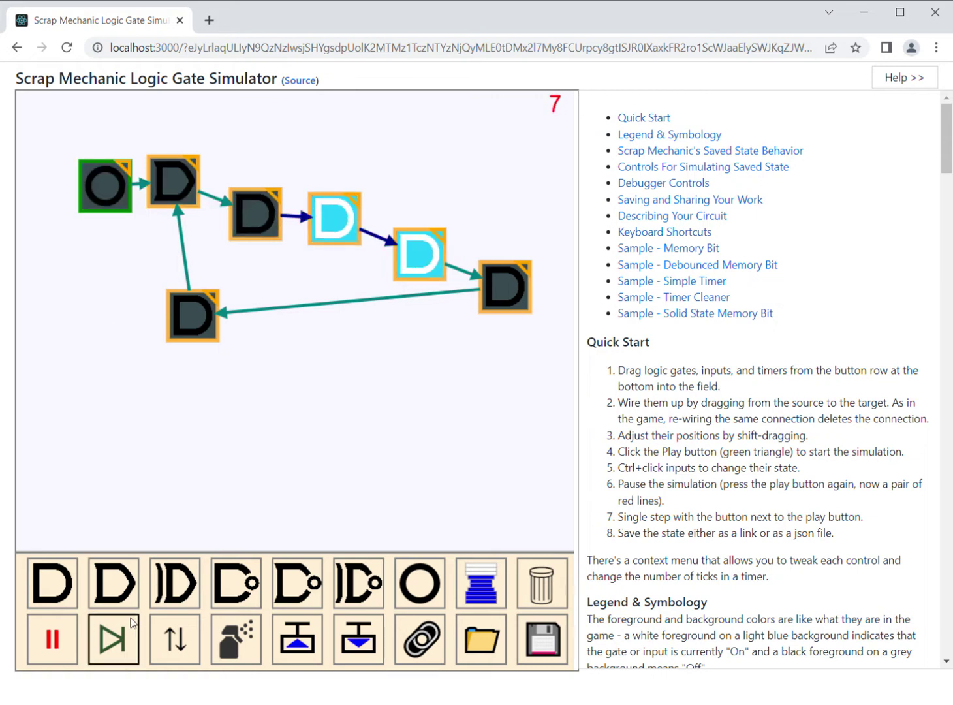
Step: Pause the simulation and examine the fourth, fifth and sixth gates of the loop by selecting each in turn
{"action": "left_click", "coordinate": [52, 638]}
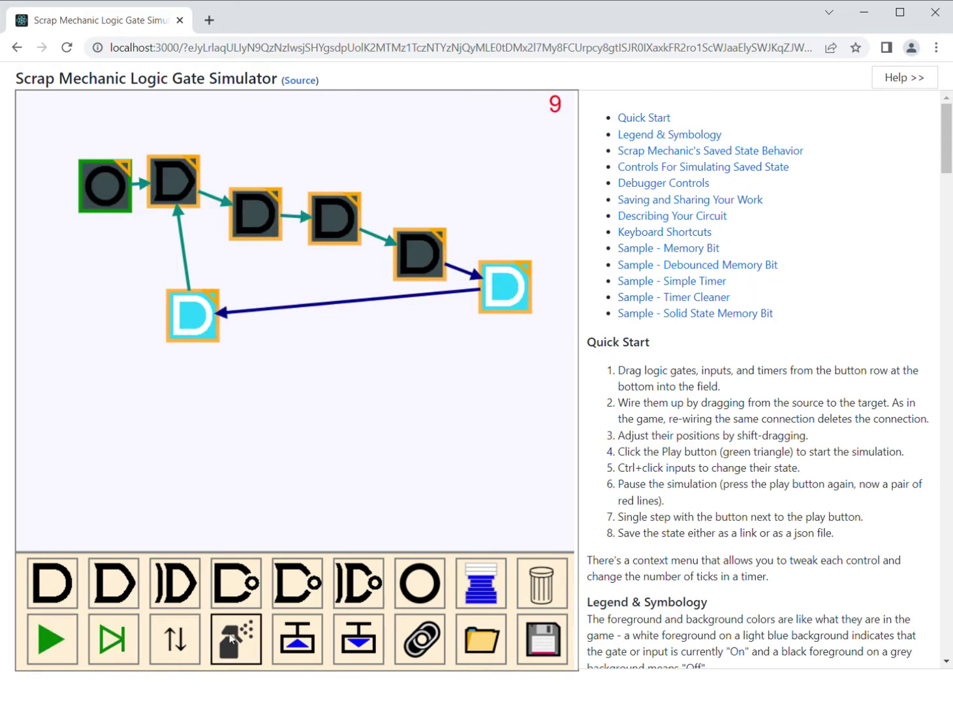
{"action": "left_click", "coordinate": [200, 306]}
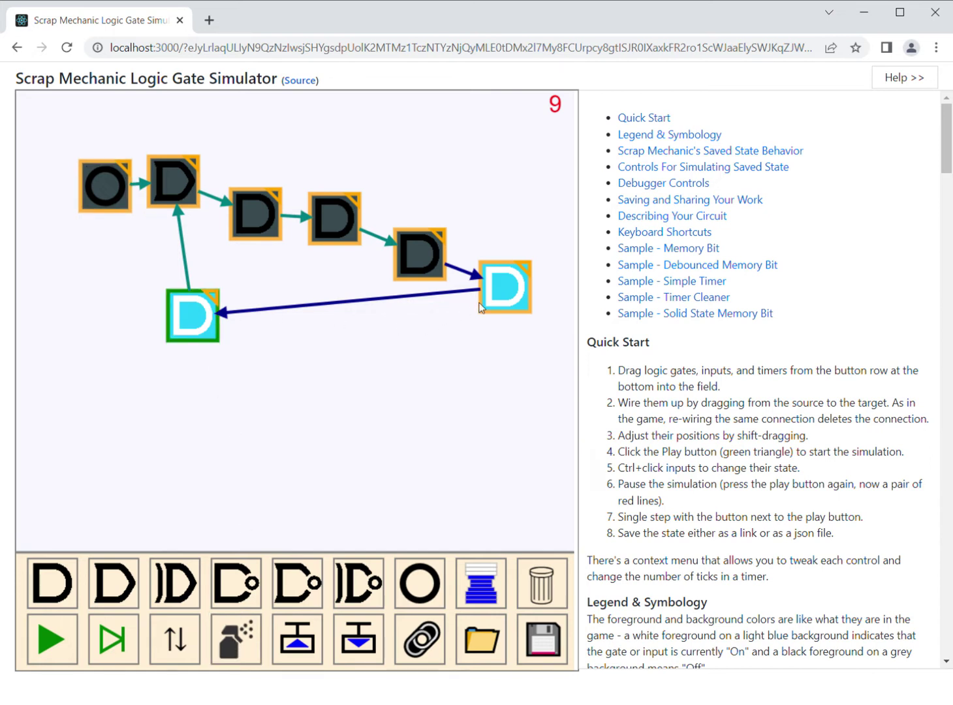
{"action": "left_click", "coordinate": [516, 297]}
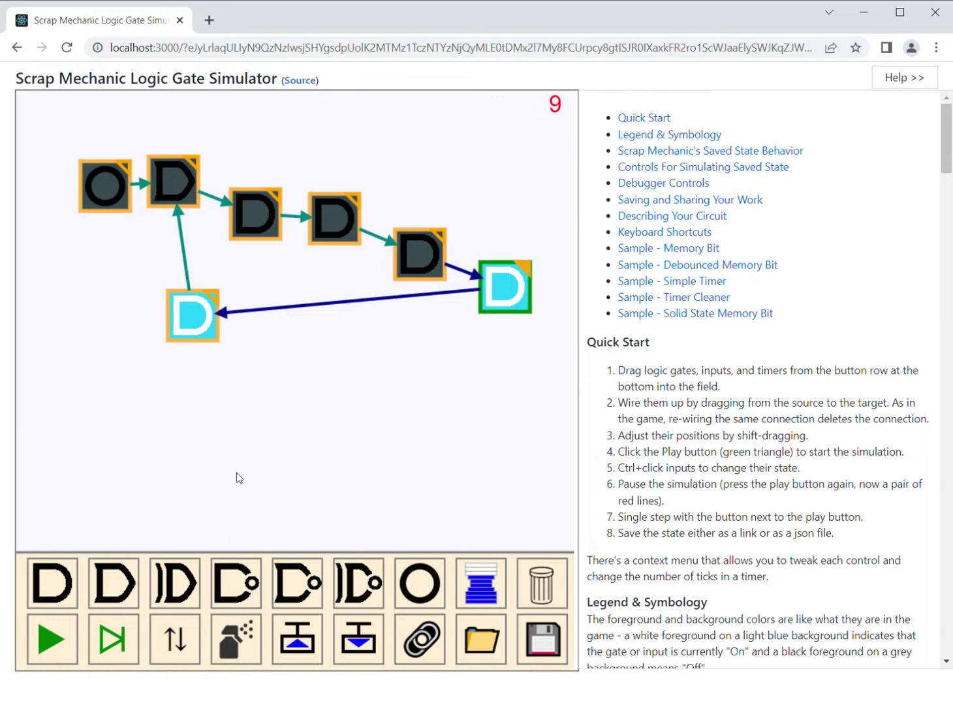
{"action": "left_click", "coordinate": [208, 325]}
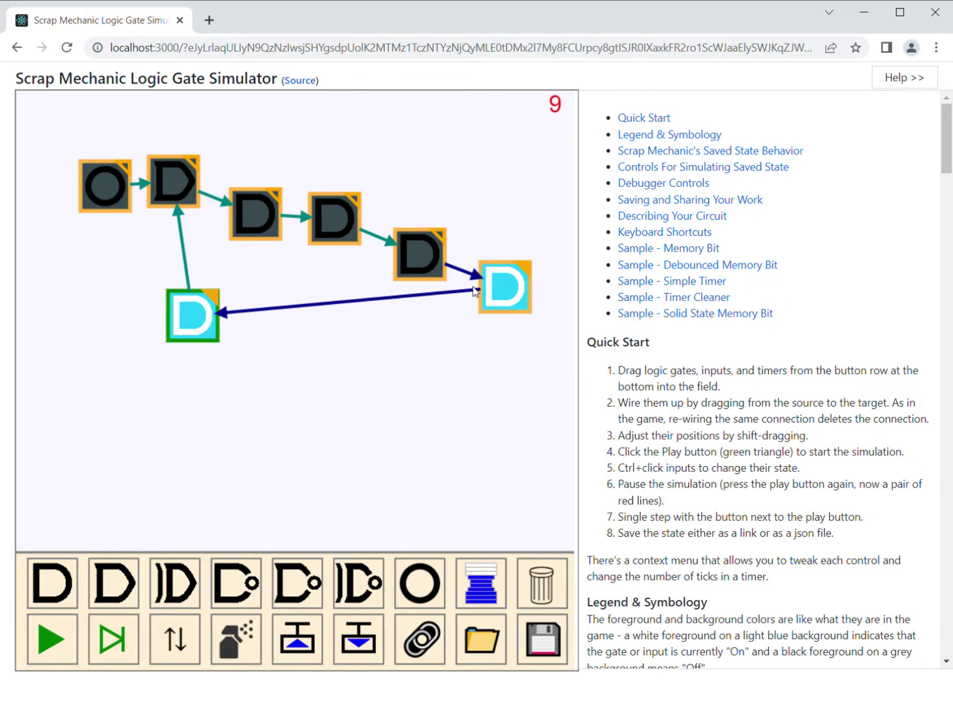
{"action": "left_click", "coordinate": [494, 287]}
{"action": "left_click", "coordinate": [281, 411]}
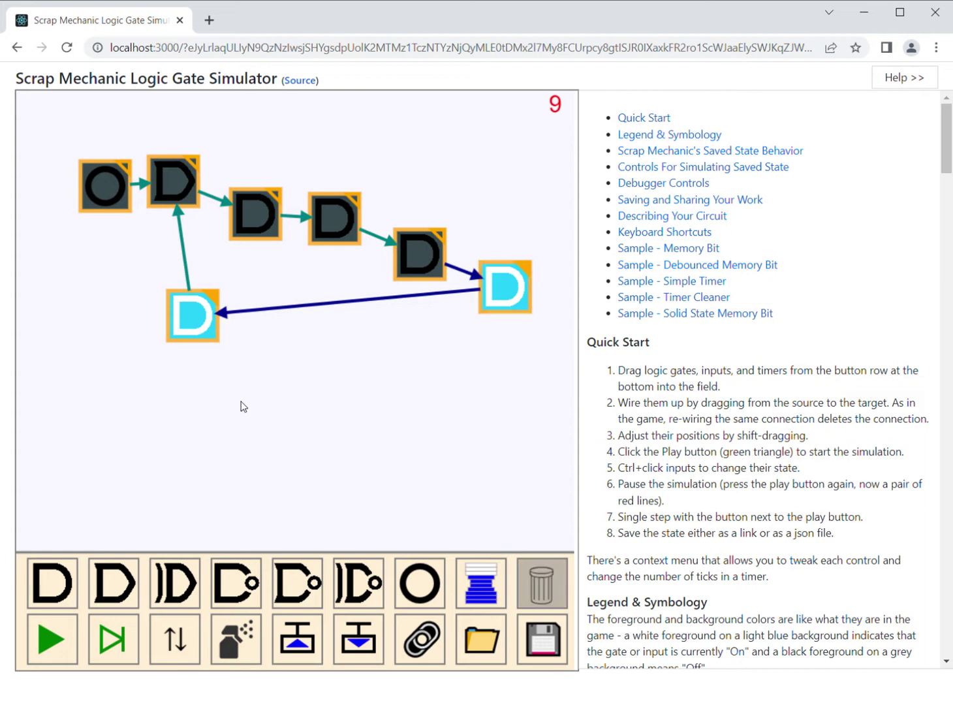
{"action": "left_click", "coordinate": [204, 320]}
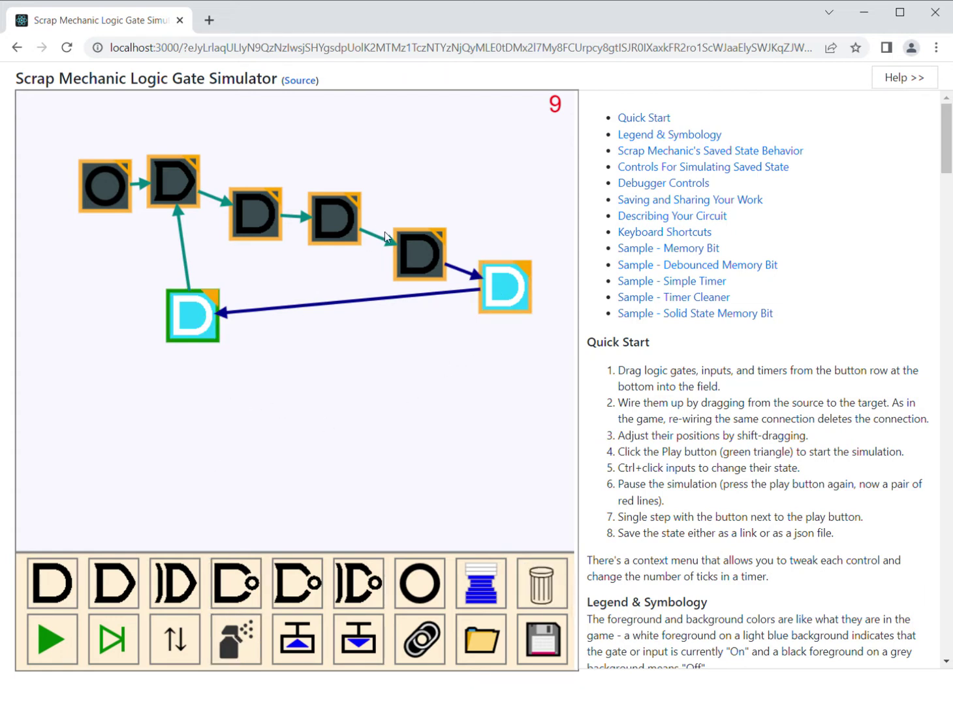
{"action": "left_click", "coordinate": [416, 249]}
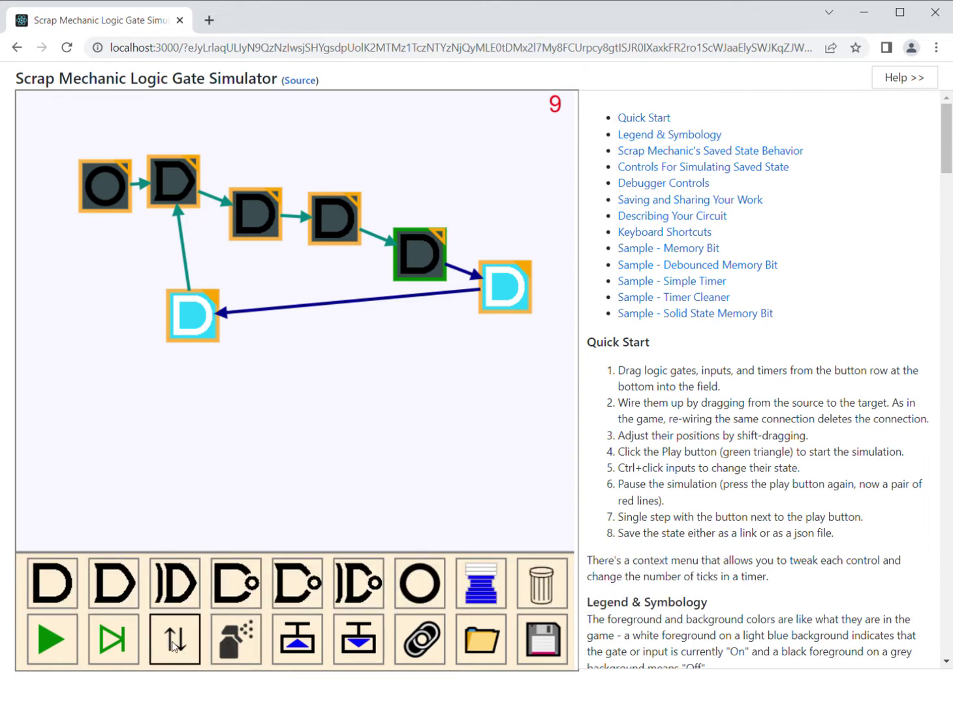
Step: Advance the paused simulation by one tick, select the fifth gate, and simulate a game reload
{"action": "left_click", "coordinate": [106, 648]}
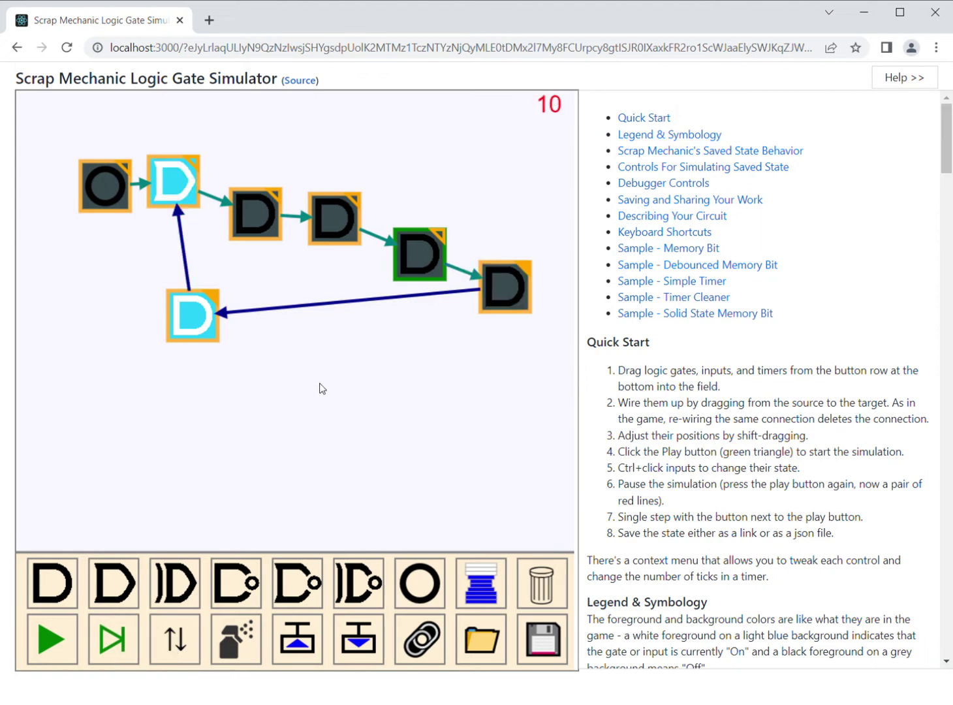
{"action": "left_click", "coordinate": [498, 282]}
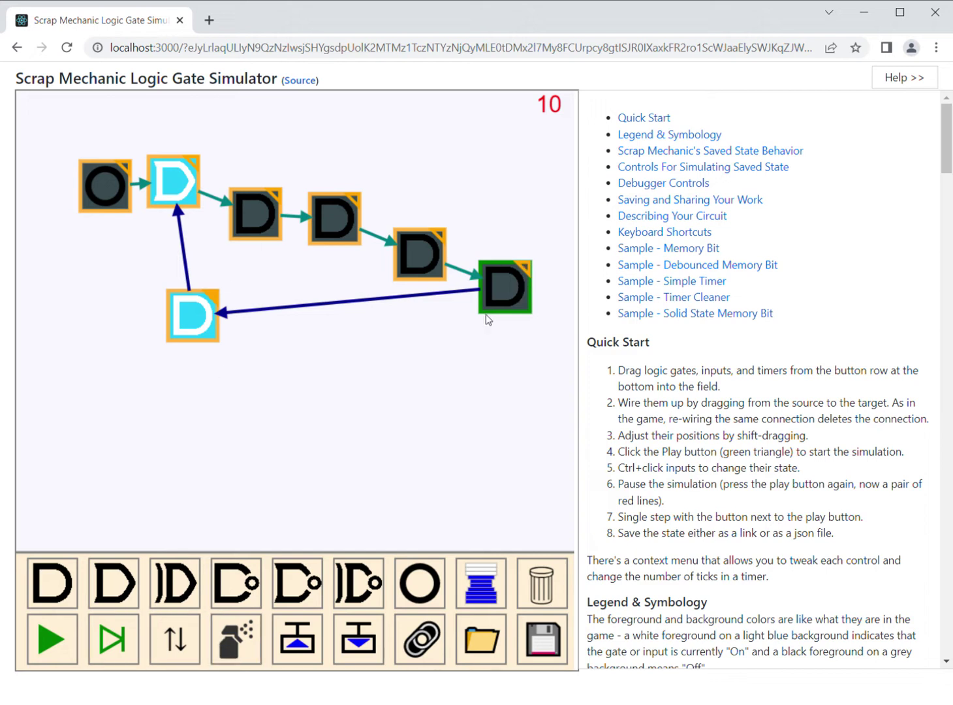
{"action": "left_click", "coordinate": [166, 649]}
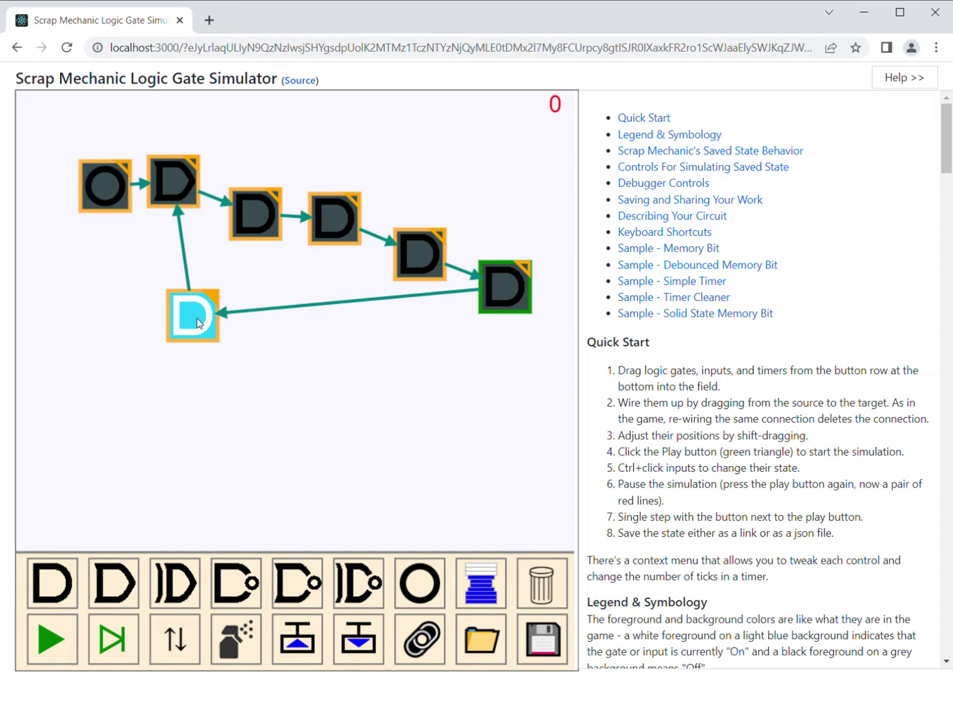
Step: Run the reloaded circuit for a few ticks, pause it, simulate another game reload, and clear the selection
{"action": "left_click", "coordinate": [63, 641]}
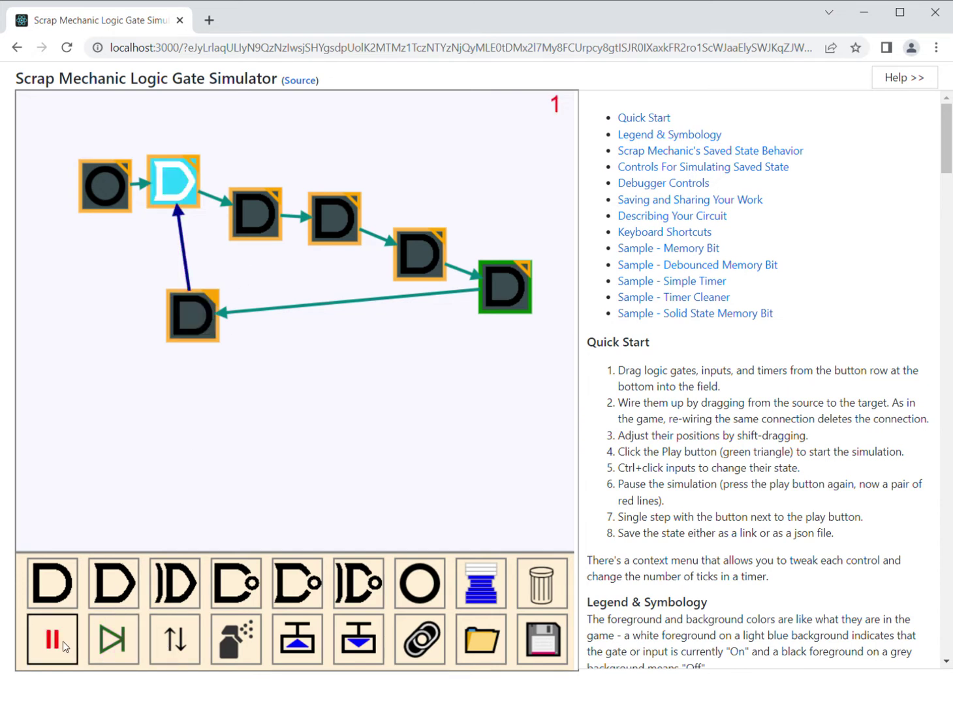
{"action": "left_click", "coordinate": [108, 644]}
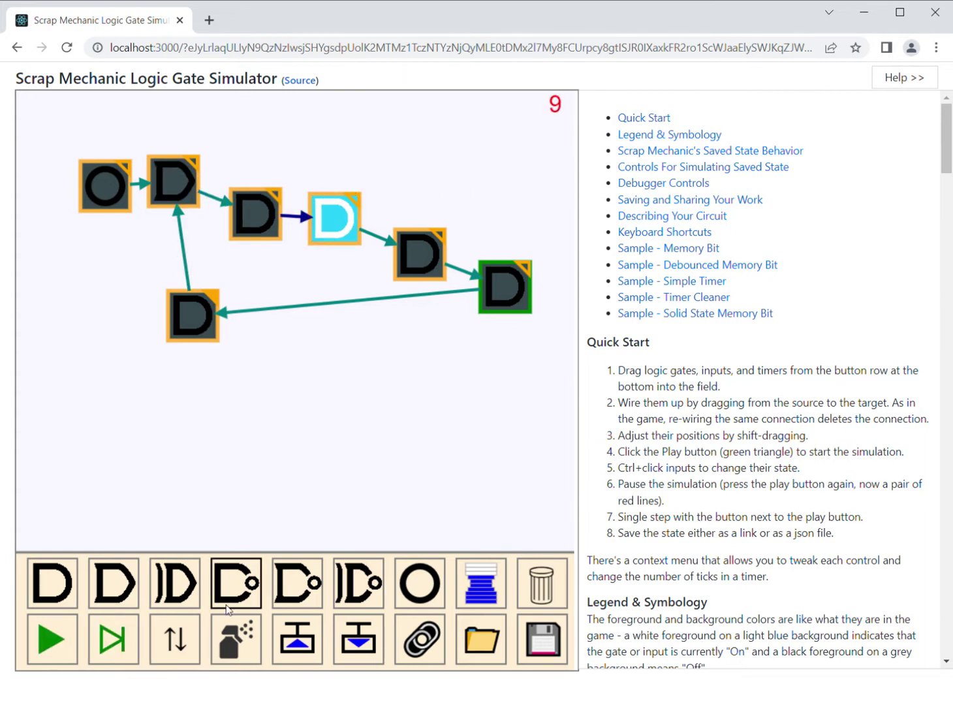
{"action": "left_click", "coordinate": [175, 639]}
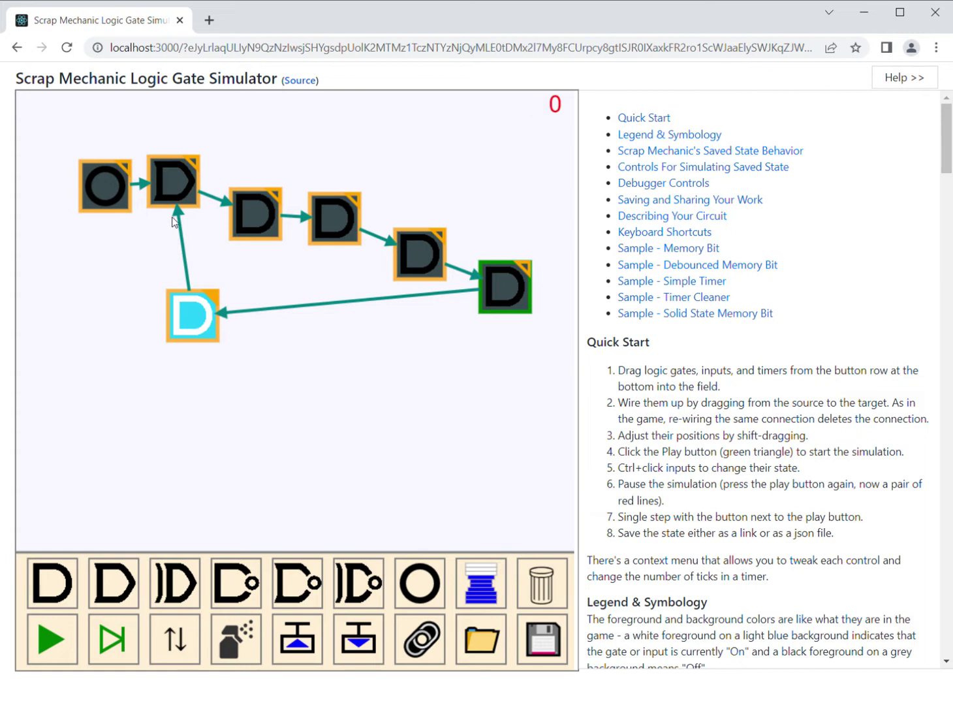
{"action": "left_click", "coordinate": [112, 282]}
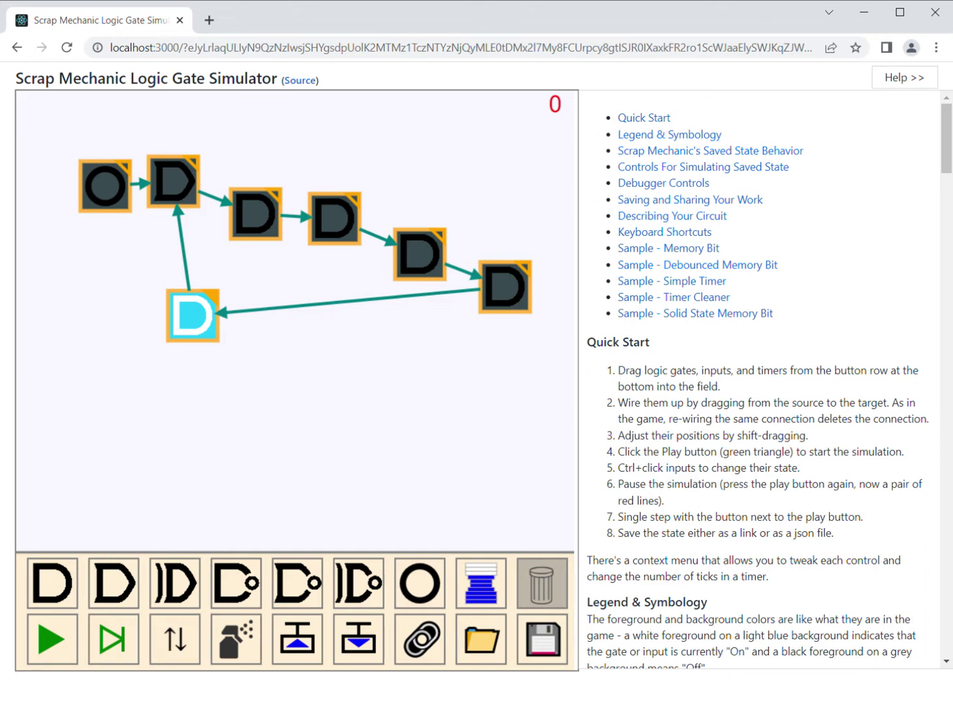
Step: Run the simulation, wipe all states by simulating putting the build on a lift, and pulse the input
{"action": "left_click", "coordinate": [51, 639]}
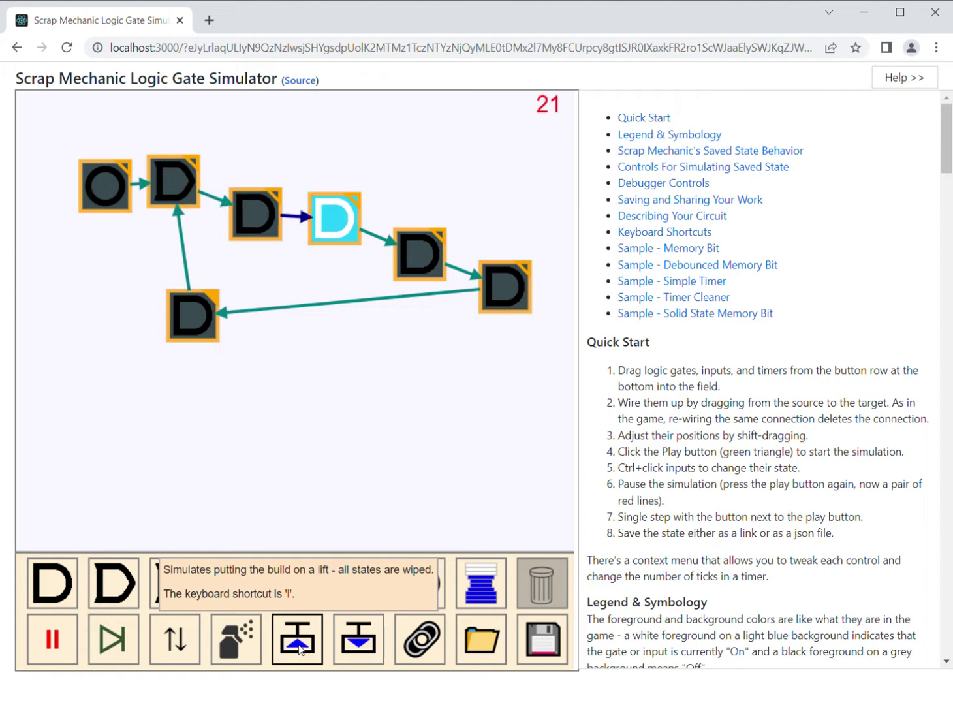
{"action": "left_click", "coordinate": [299, 649]}
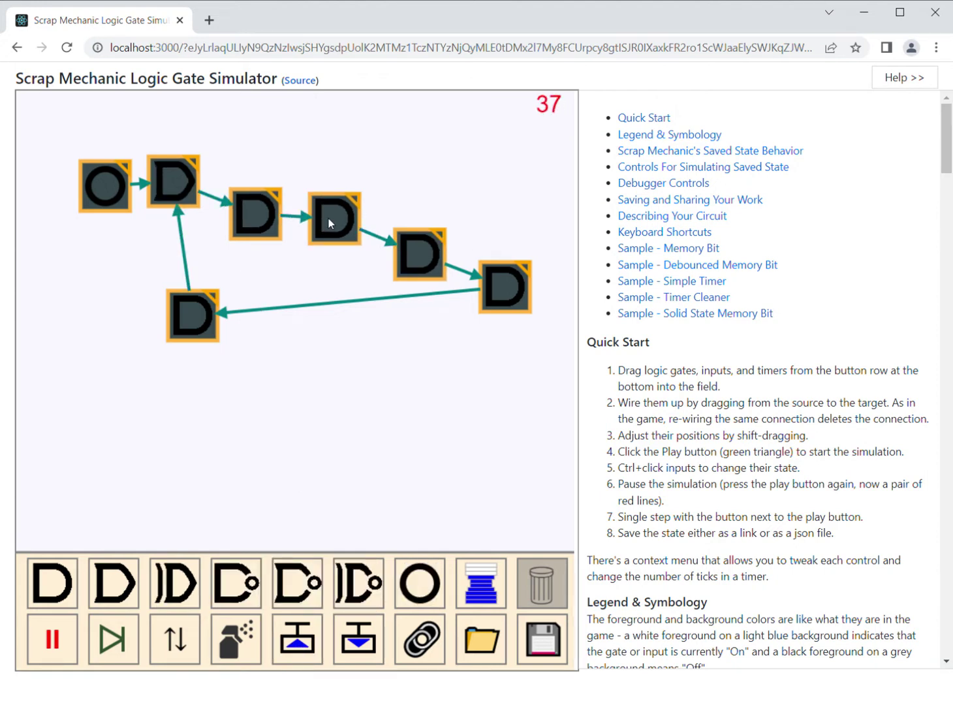
{"action": "left_click", "coordinate": [97, 183], "text": "ctrl"}
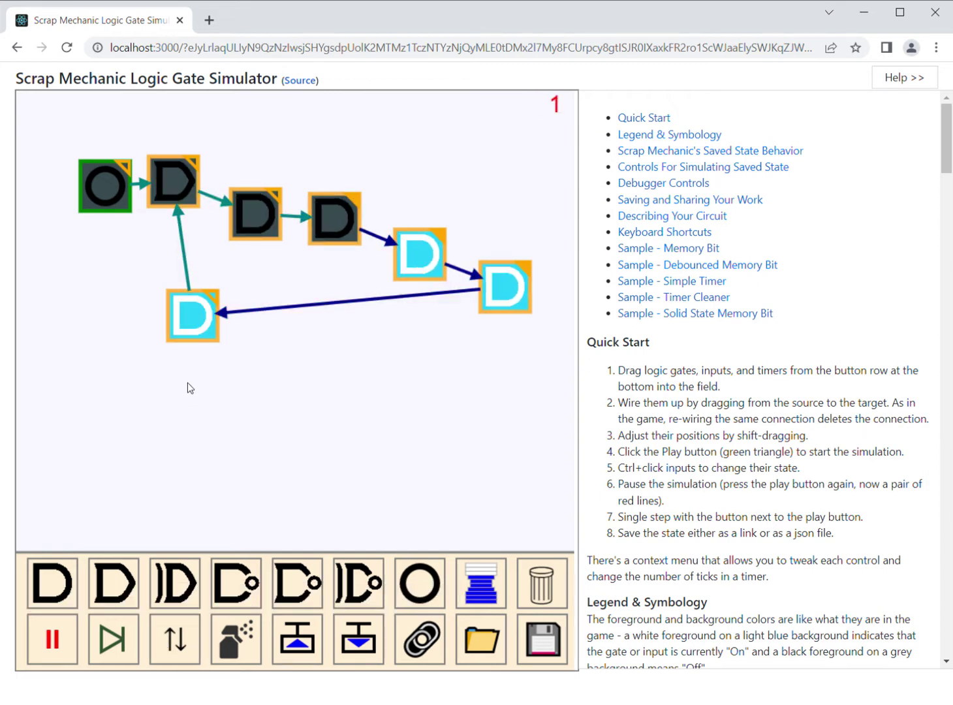
Step: Pause the simulation, simulate a game reload with the longer pulse in the loop, and deselect the input
{"action": "left_click", "coordinate": [52, 639]}
{"action": "left_click", "coordinate": [175, 638]}
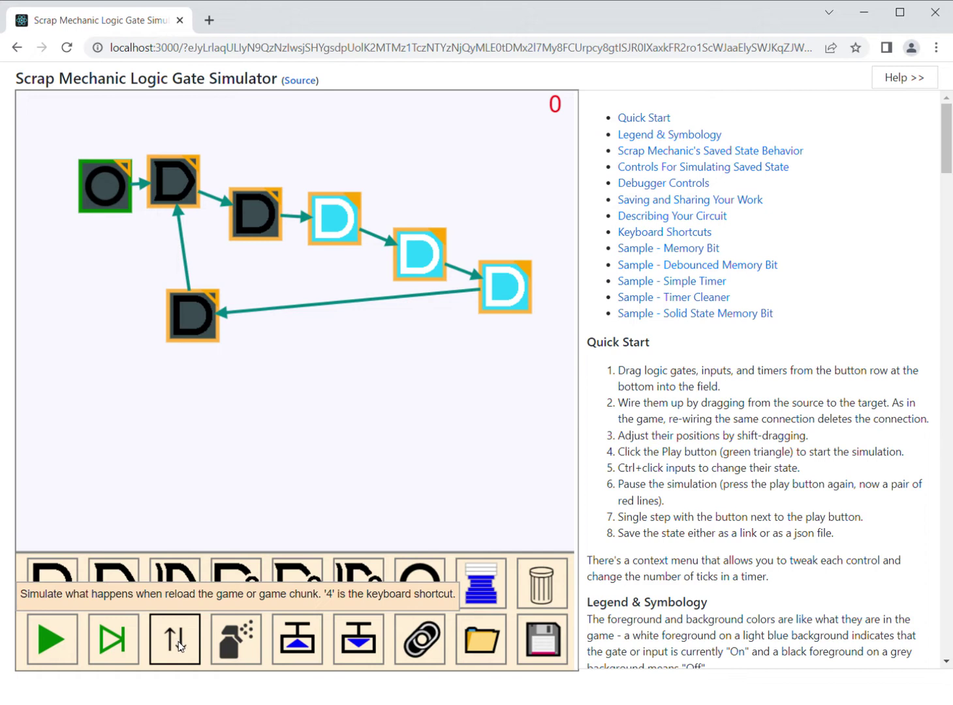
{"action": "left_click", "coordinate": [222, 441]}
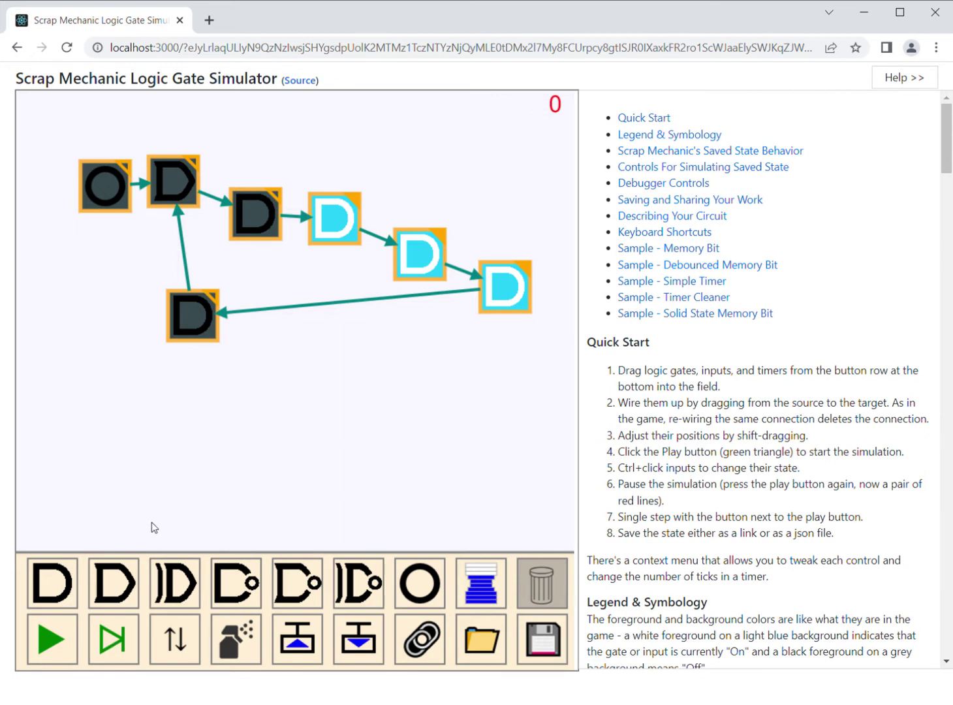
Step: Delete all six gates of the loop and the input, leaving the field empty
{"action": "left_click", "coordinate": [199, 297]}
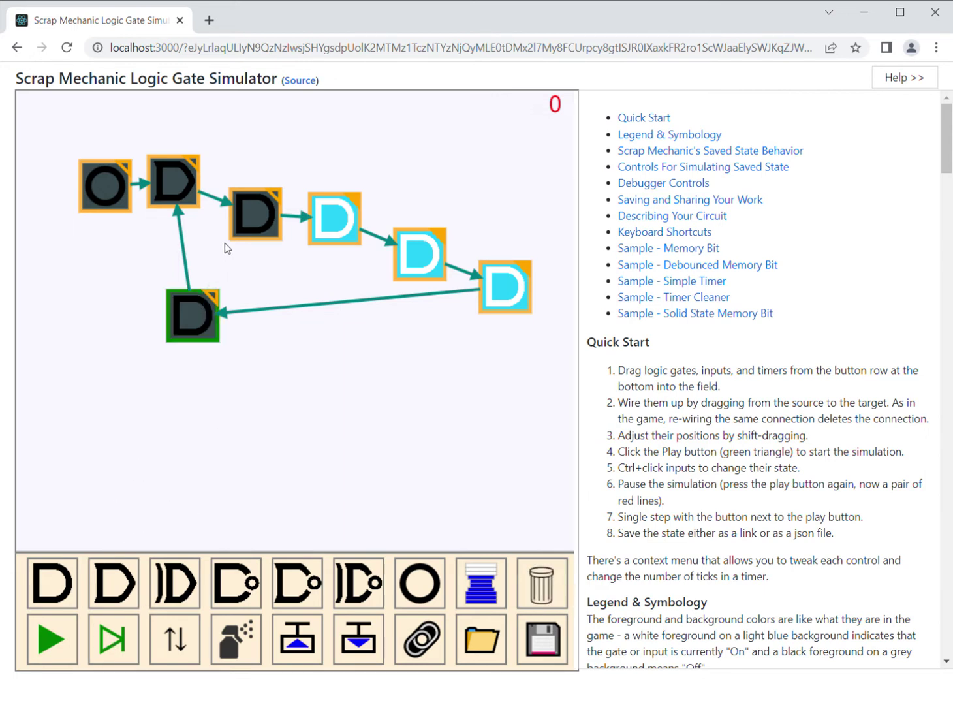
{"action": "key", "text": "Delete"}
{"action": "left_click", "coordinate": [505, 294]}
{"action": "key", "text": "Delete"}
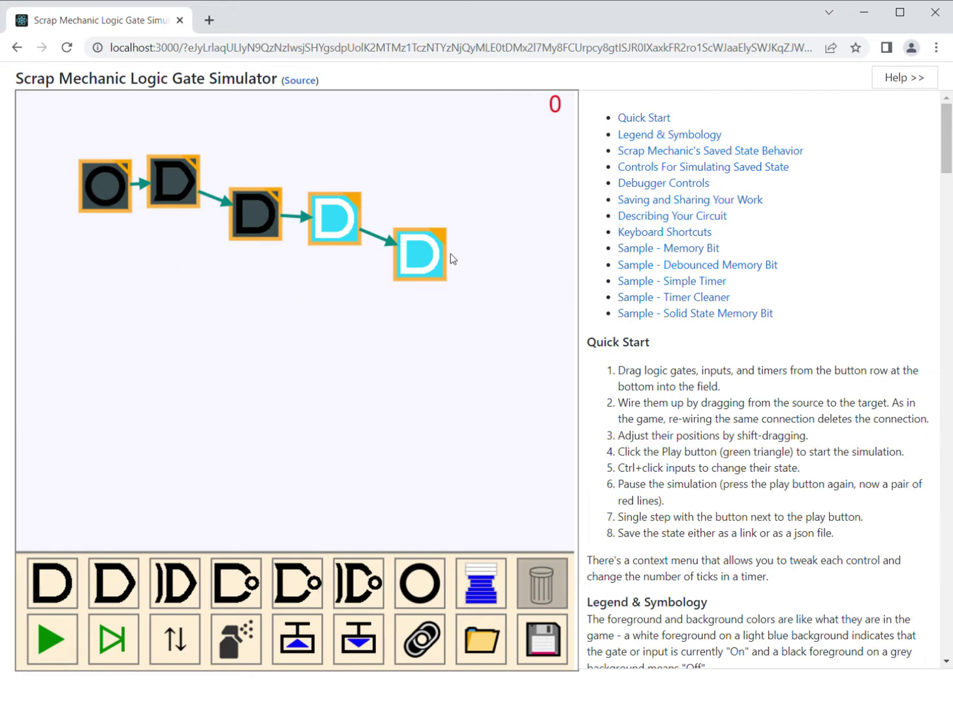
{"action": "left_click", "coordinate": [431, 256]}
{"action": "key", "text": "Delete"}
{"action": "left_click", "coordinate": [334, 218]}
{"action": "key", "text": "Delete"}
{"action": "left_click", "coordinate": [236, 212]}
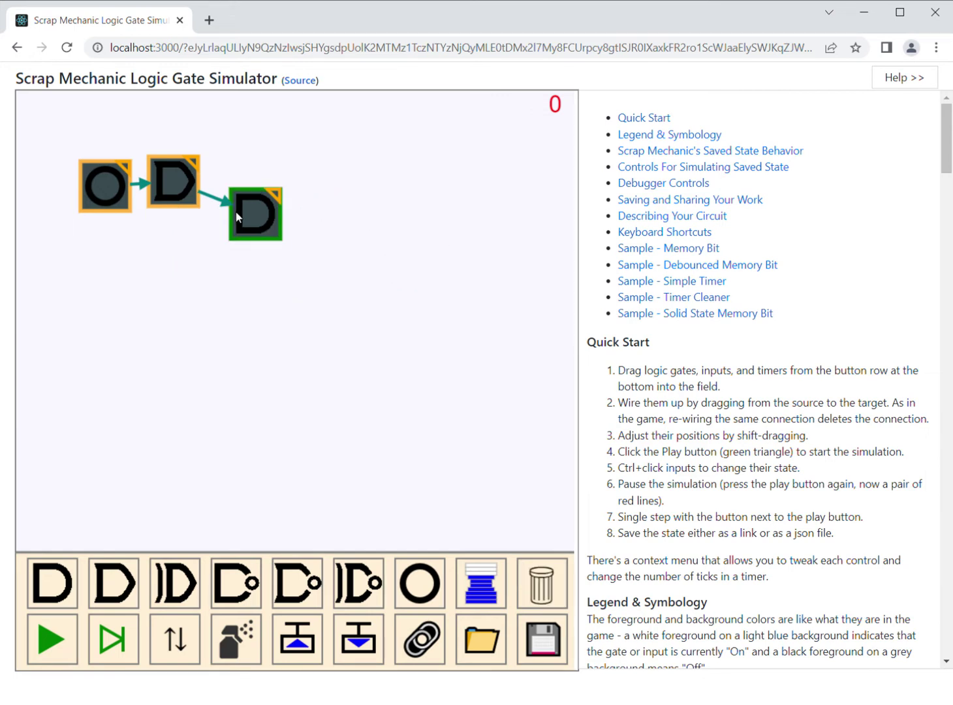
{"action": "key", "text": "Delete"}
{"action": "left_click", "coordinate": [173, 182]}
{"action": "key", "text": "Delete"}
{"action": "left_click", "coordinate": [114, 177]}
{"action": "key", "text": "Delete"}
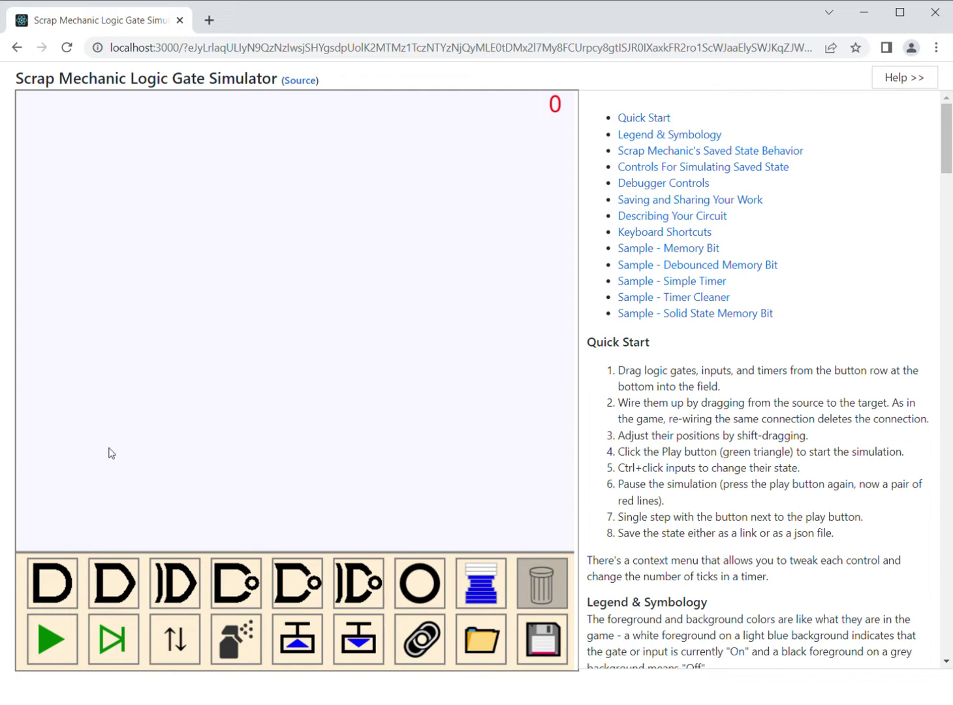
Step: Place an input with a NOR gate beside it, and arrange an OR gate and a second NOR gate in a row below
{"action": "left_click_drag", "start_coordinate": [415, 577], "coordinate": [38, 111]}
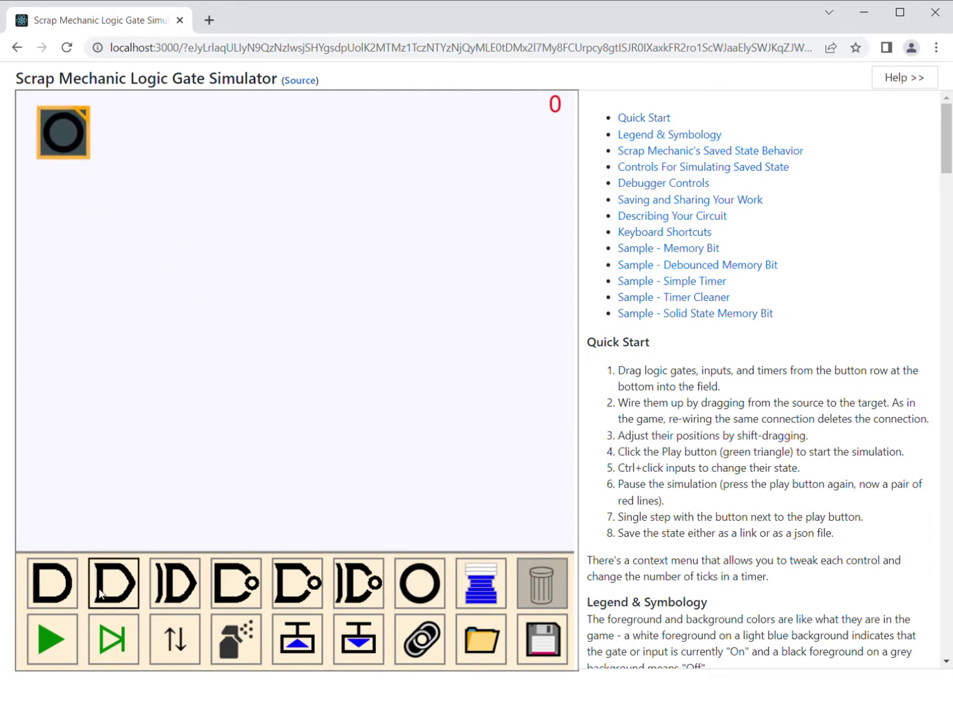
{"action": "left_click_drag", "start_coordinate": [290, 587], "coordinate": [114, 113]}
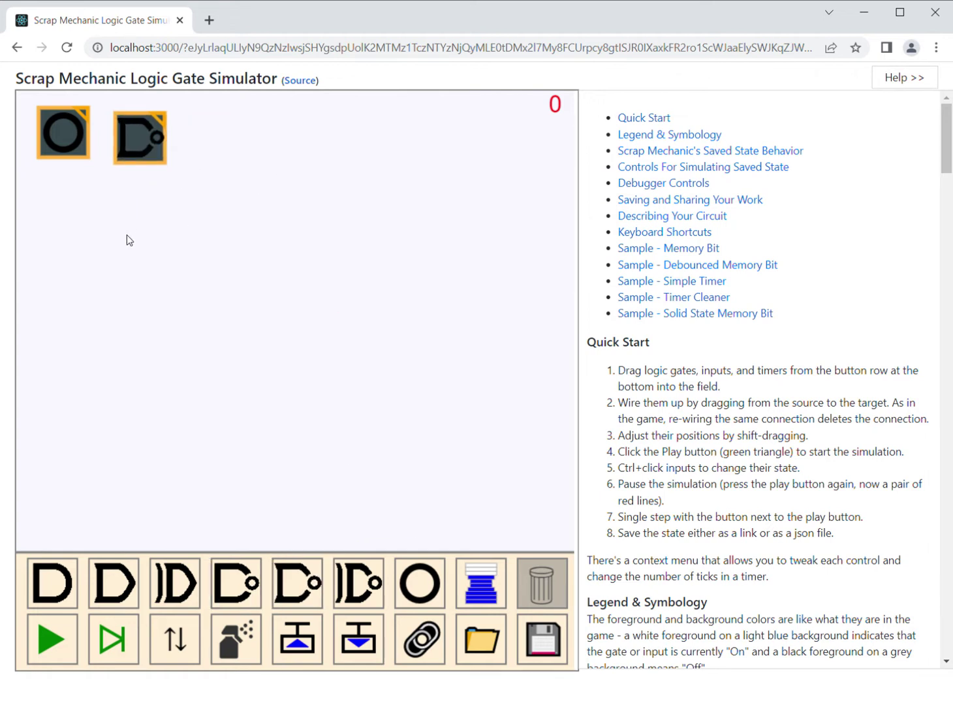
{"action": "key", "text": "a"}
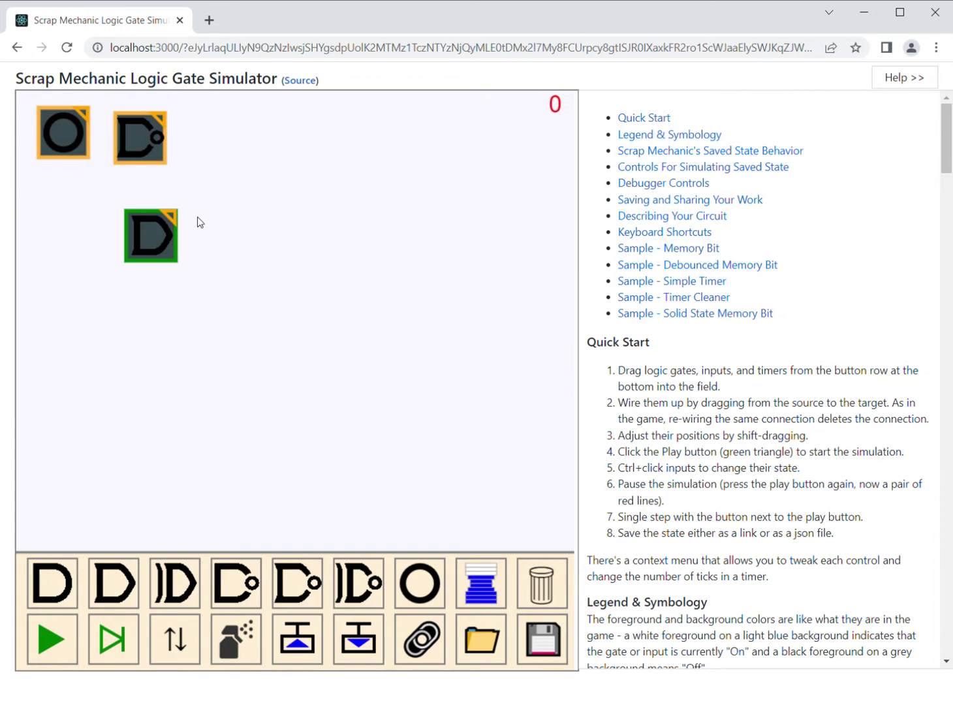
{"action": "key", "text": "n"}
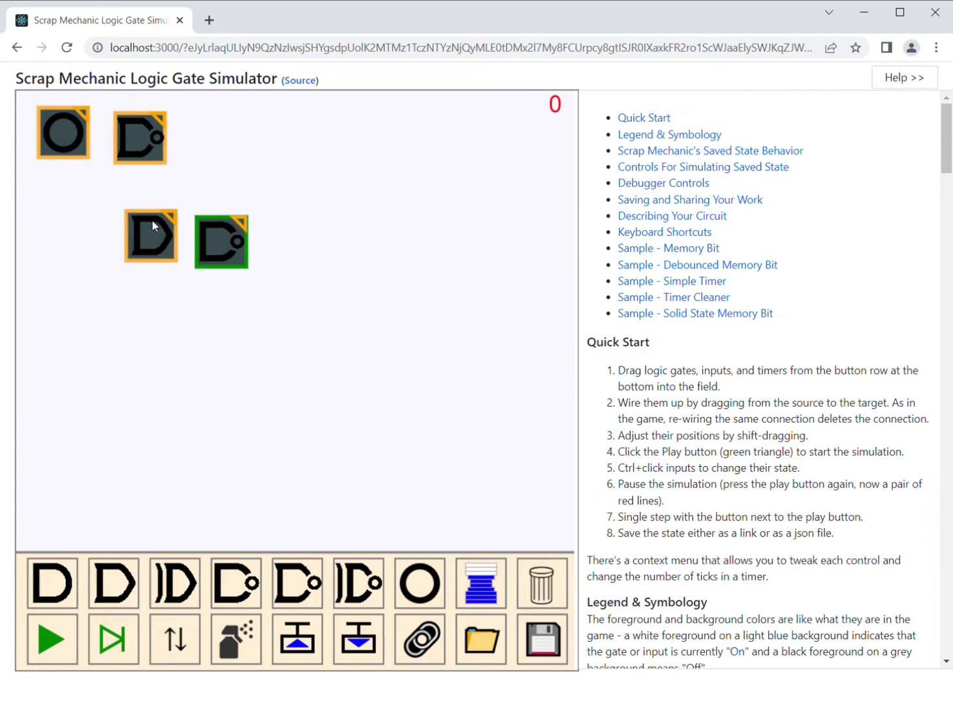
{"action": "mouse_move", "coordinate": [152, 220]}
{"action": "left_mouse_down"}
{"action": "mouse_move", "coordinate": [134, 203]}
{"action": "mouse_move", "coordinate": [148, 204]}
{"action": "left_mouse_up"}
{"action": "left_click_drag", "start_coordinate": [235, 252], "coordinate": [241, 222]}
Step: Wire the three gates into a NOR-OR-NOR loop, with the existing input feeding the first NOR and a newly added input feeding the OR
{"action": "left_click_drag", "start_coordinate": [167, 162], "coordinate": [151, 147]}
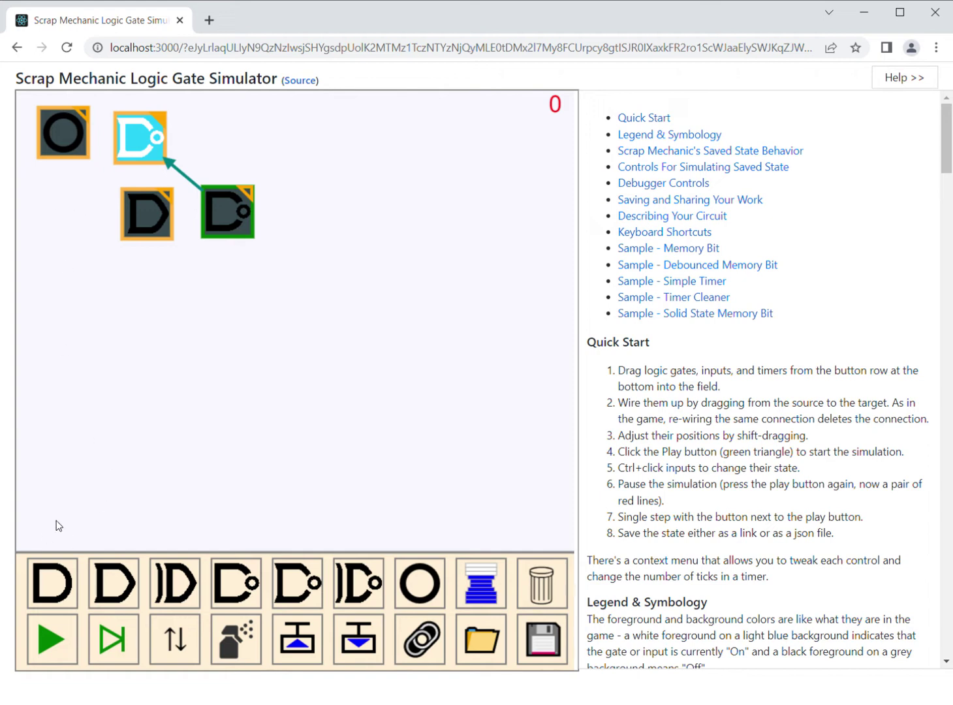
{"action": "left_click_drag", "start_coordinate": [398, 564], "coordinate": [36, 189]}
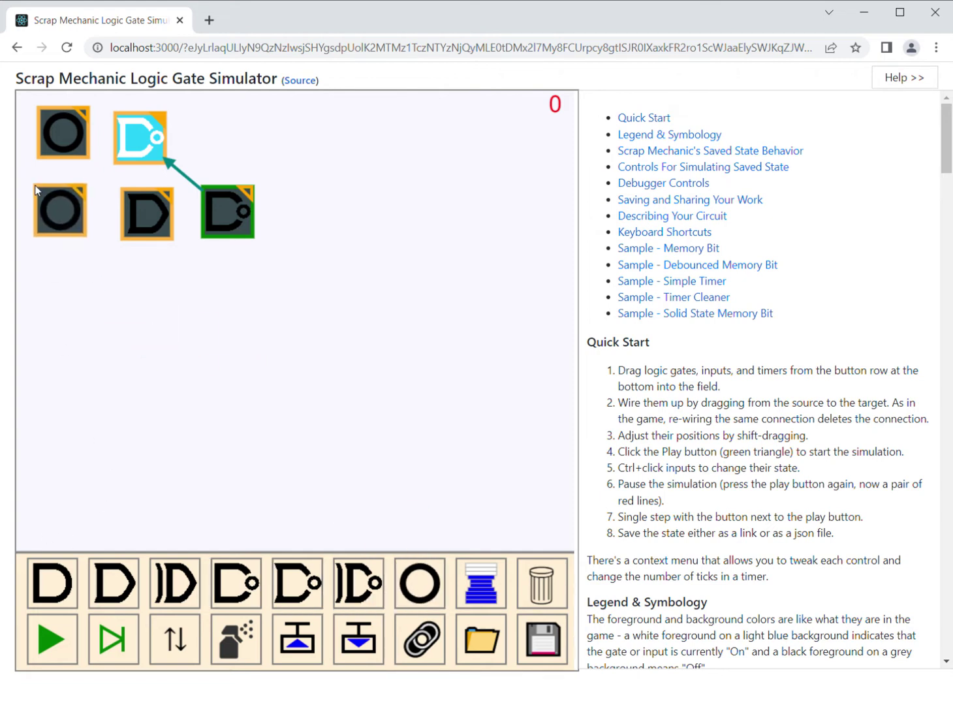
{"action": "left_click_drag", "start_coordinate": [67, 137], "coordinate": [133, 135]}
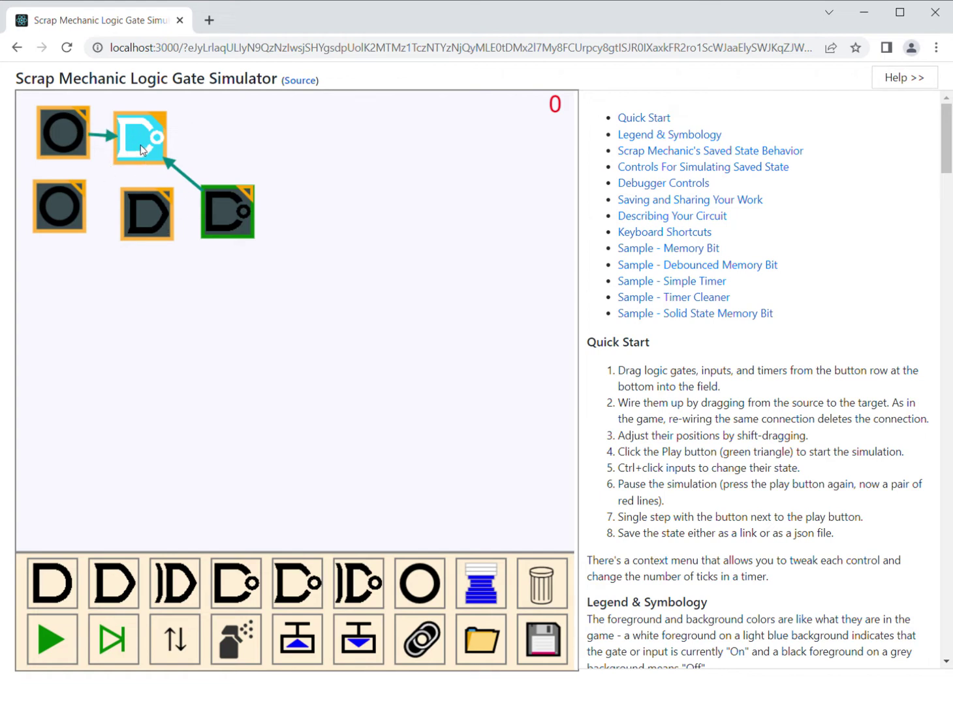
{"action": "left_click_drag", "start_coordinate": [140, 146], "coordinate": [222, 221]}
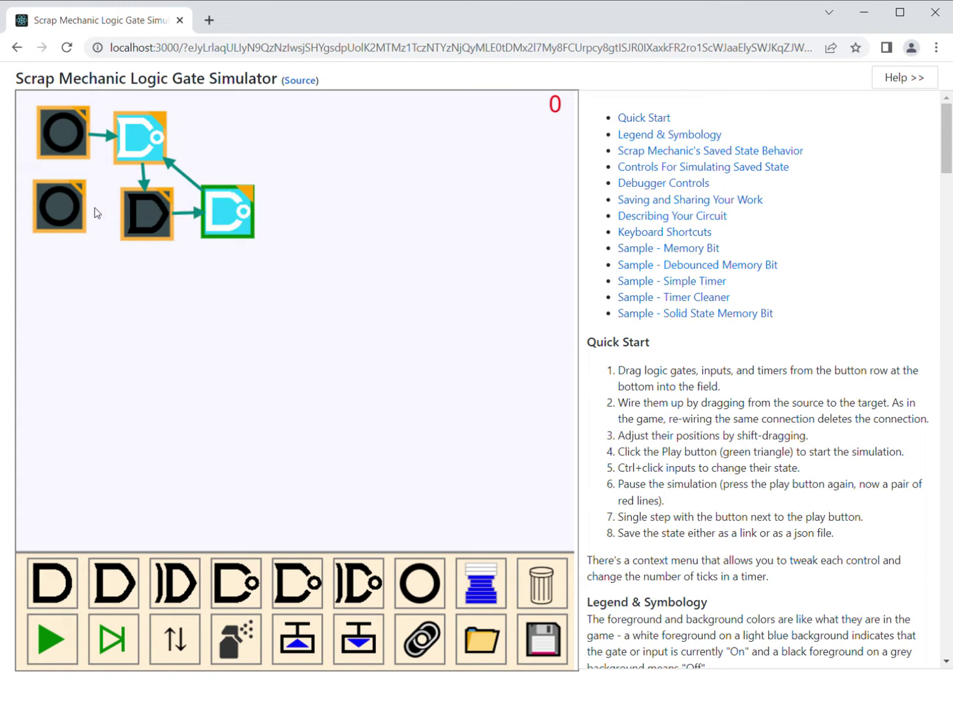
{"action": "left_click_drag", "start_coordinate": [79, 209], "coordinate": [157, 216]}
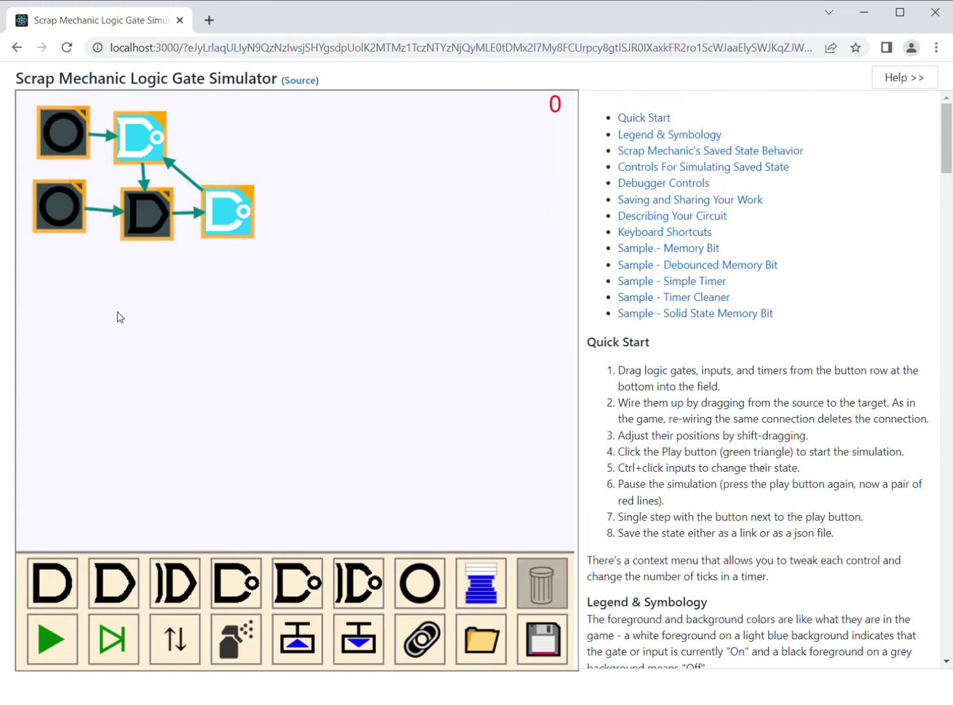
Step: Run the simulation, switch the lower input on, and swap states by switching the upper input on and the lower one off
{"action": "left_click", "coordinate": [52, 639]}
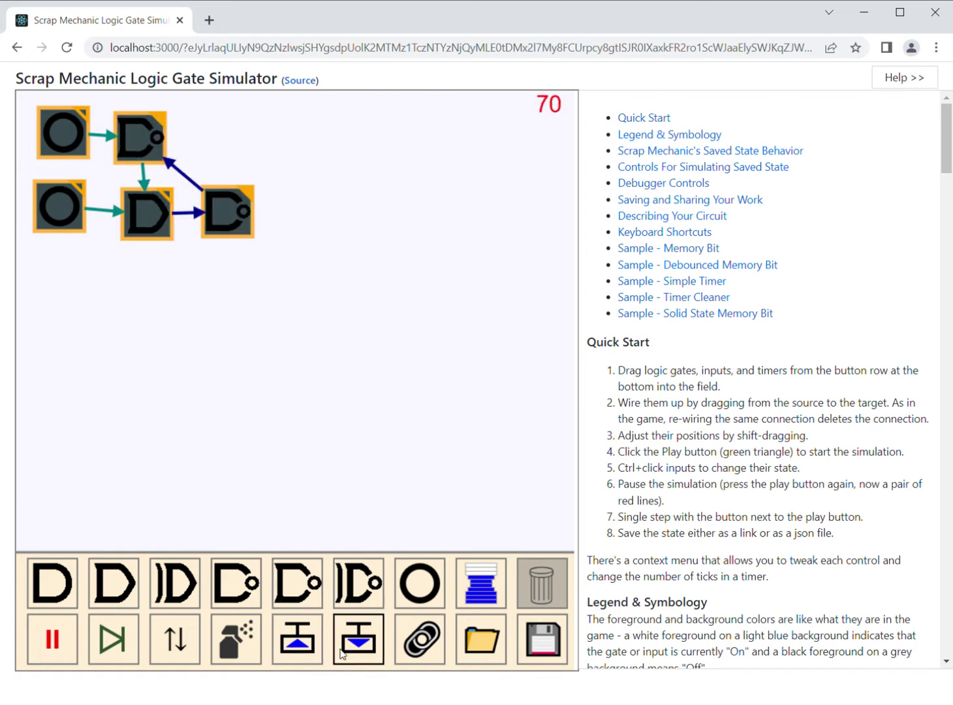
{"action": "left_click", "coordinate": [61, 210], "text": "ctrl"}
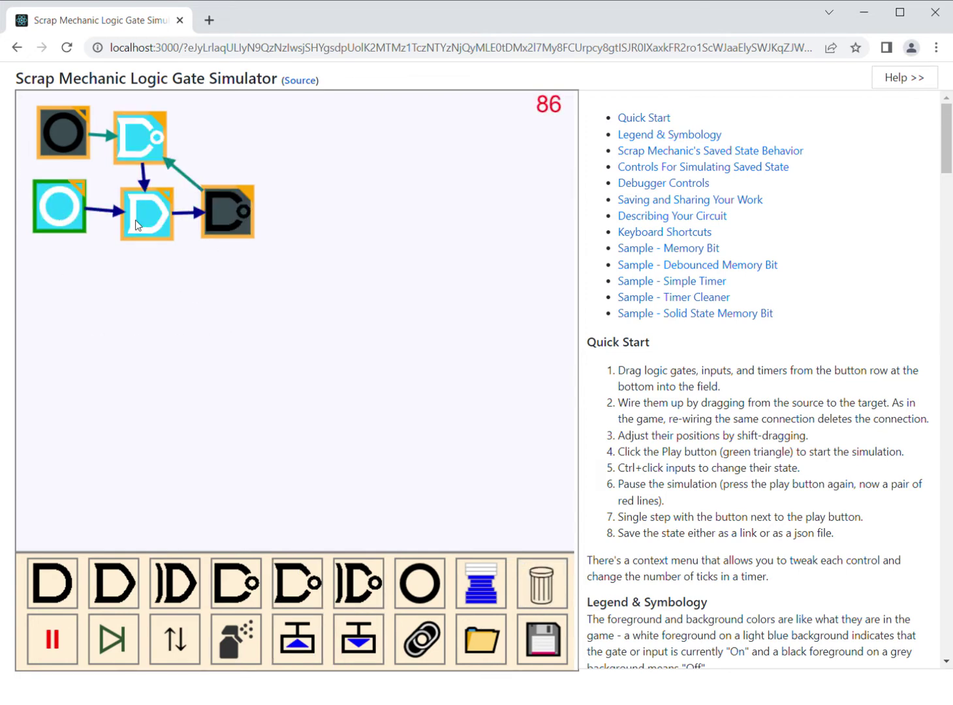
{"action": "left_click", "coordinate": [59, 133], "text": "ctrl"}
{"action": "left_click", "coordinate": [63, 205], "text": "ctrl"}
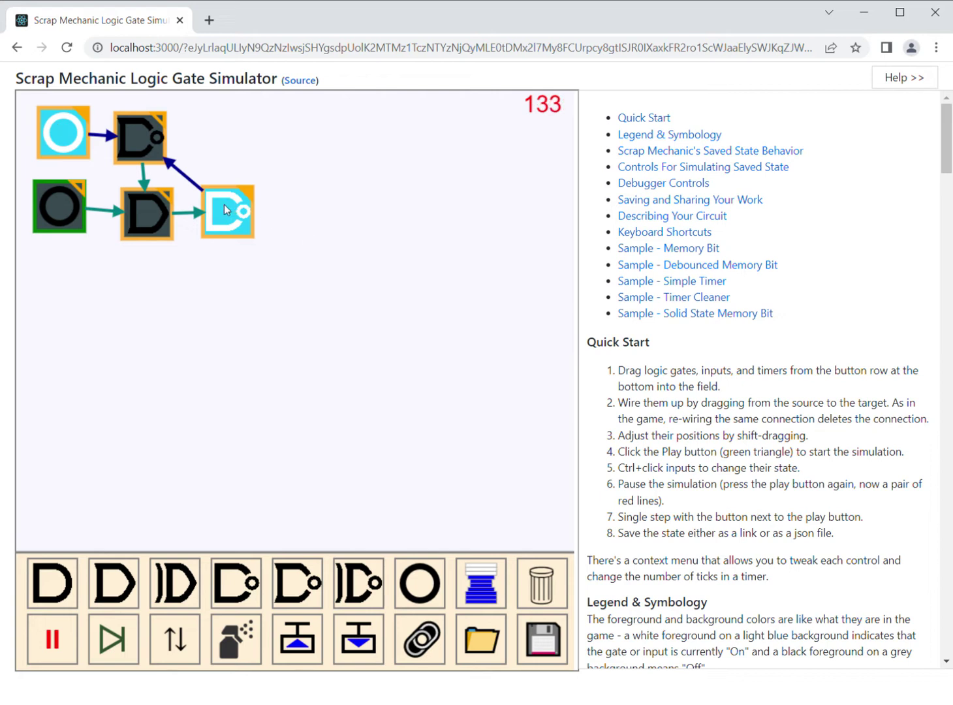
Step: Nudge the lower input down slightly, reload the circuit and switch that input off, and reload again and switch the upper input off
{"action": "mouse_move", "coordinate": [81, 207]}
{"action": "left_mouse_down"}
{"action": "mouse_move", "coordinate": [81, 219]}
{"action": "mouse_move", "coordinate": [82, 210]}
{"action": "left_mouse_up"}
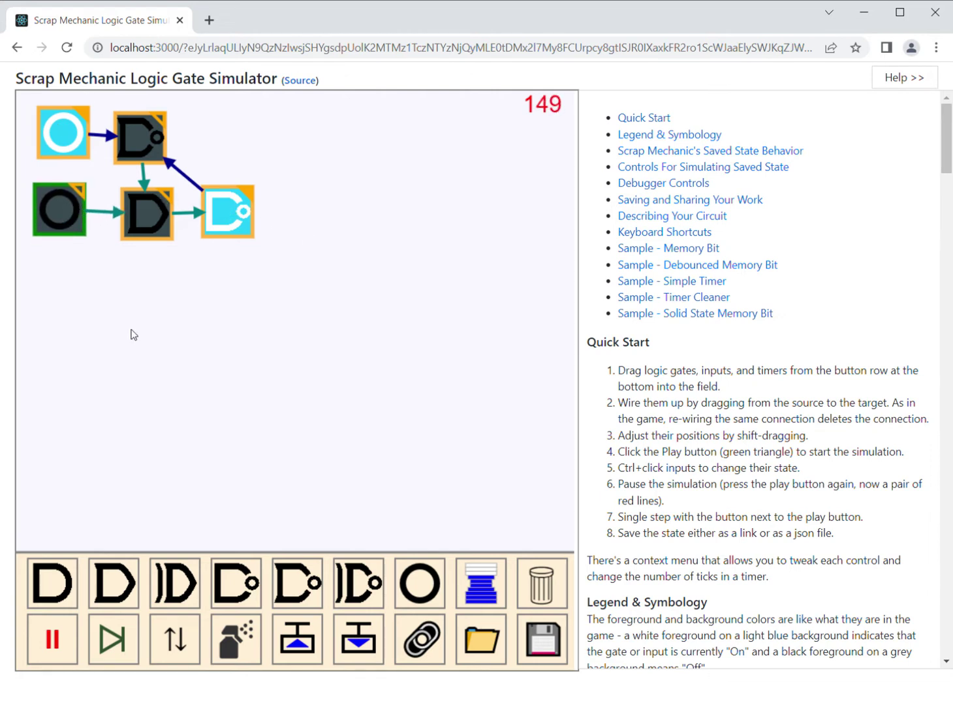
{"action": "left_click", "coordinate": [172, 652]}
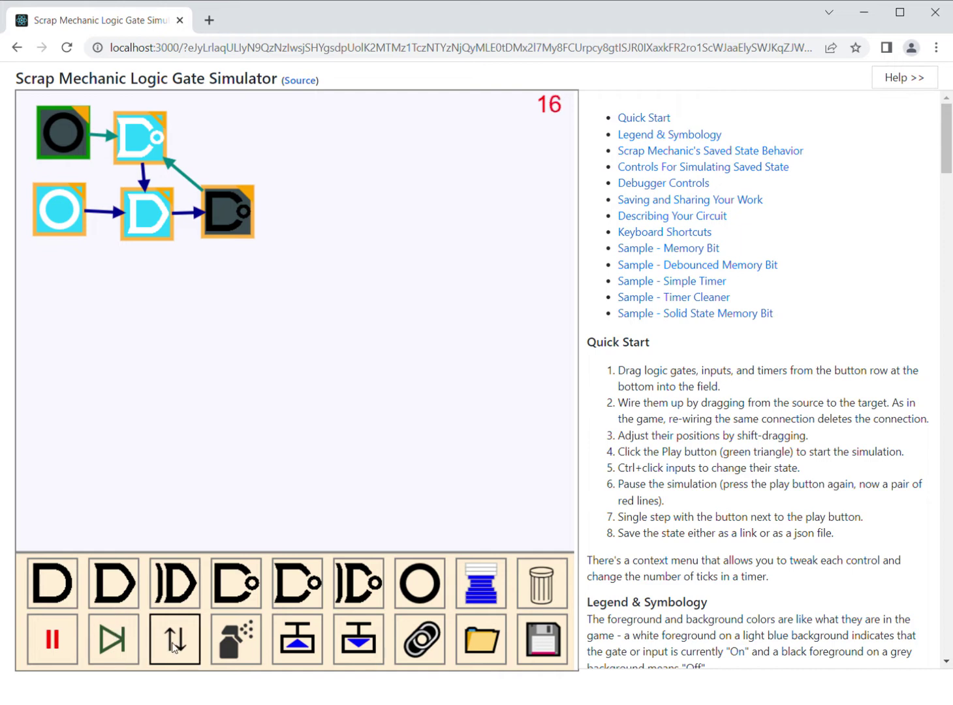
{"action": "left_click", "coordinate": [50, 215], "text": "ctrl"}
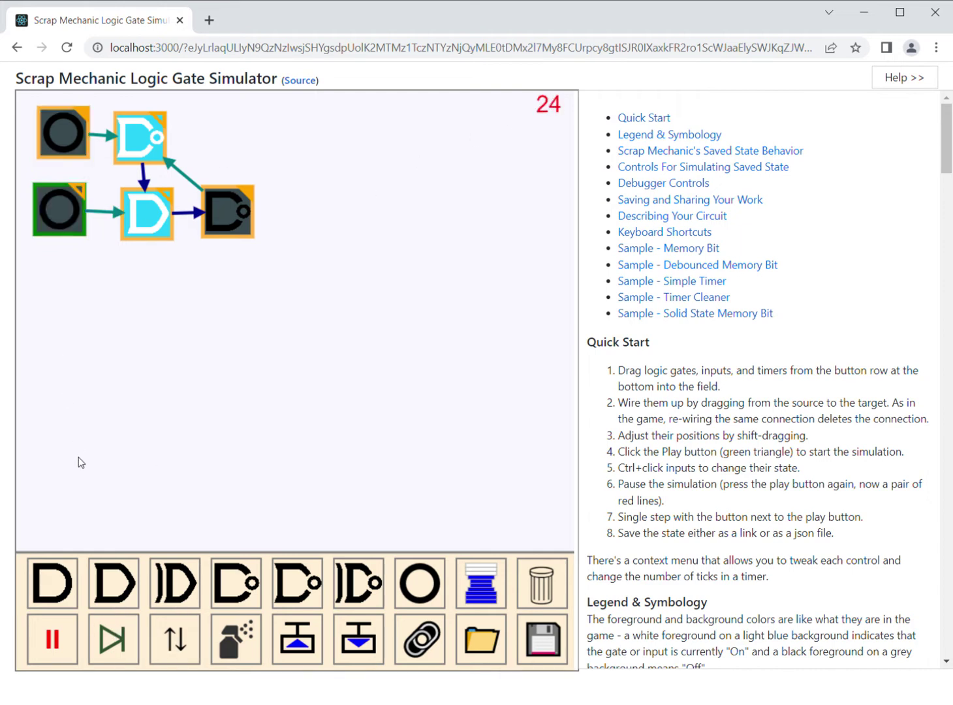
{"action": "left_click", "coordinate": [175, 640]}
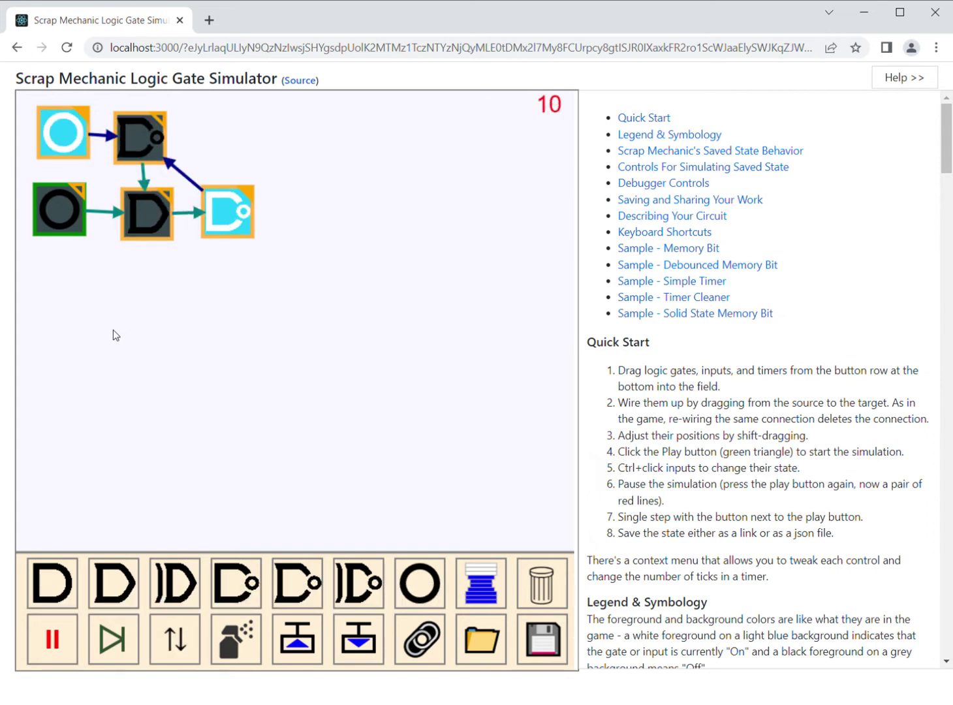
{"action": "left_click", "coordinate": [72, 146], "text": "ctrl"}
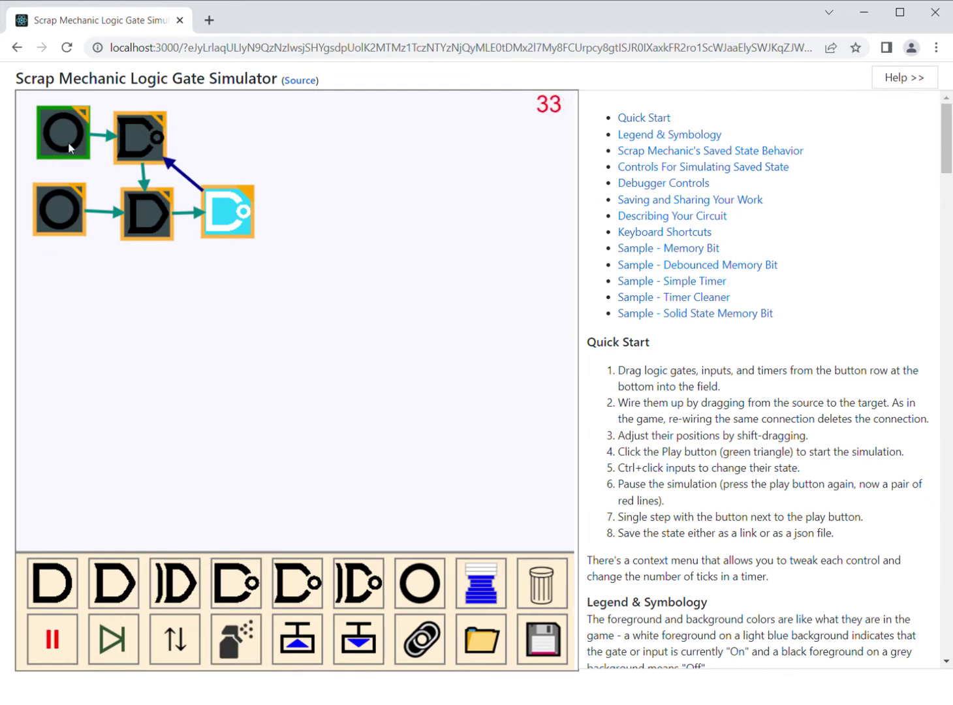
{"action": "left_click", "coordinate": [76, 276]}
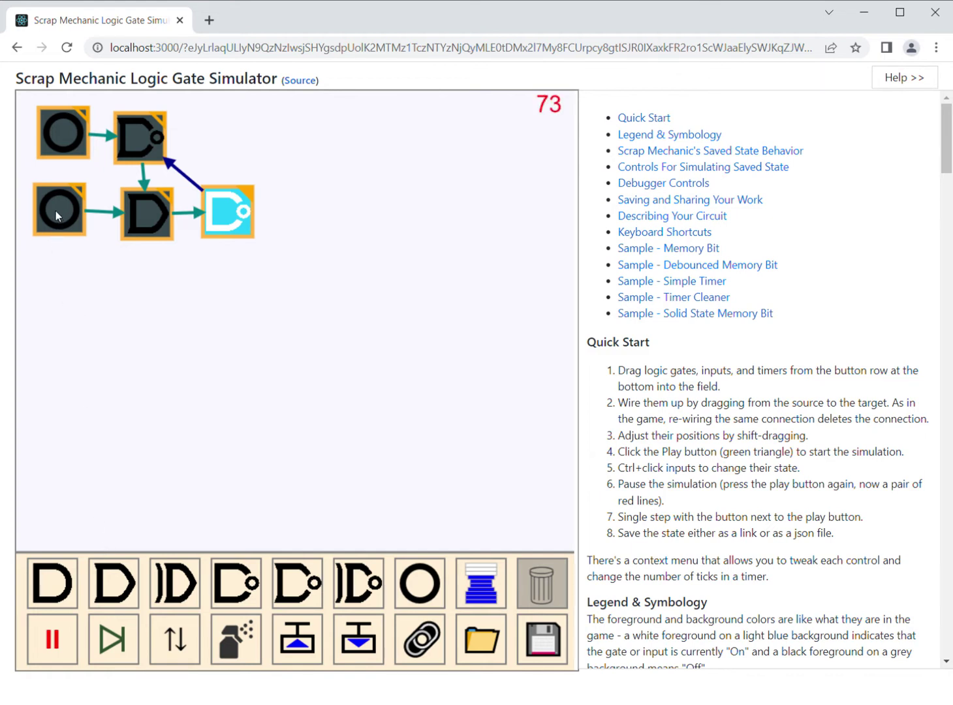
Step: Pulse the lower input on and off, followed by the same pulse on the upper input
{"action": "left_click", "coordinate": [57, 215]}
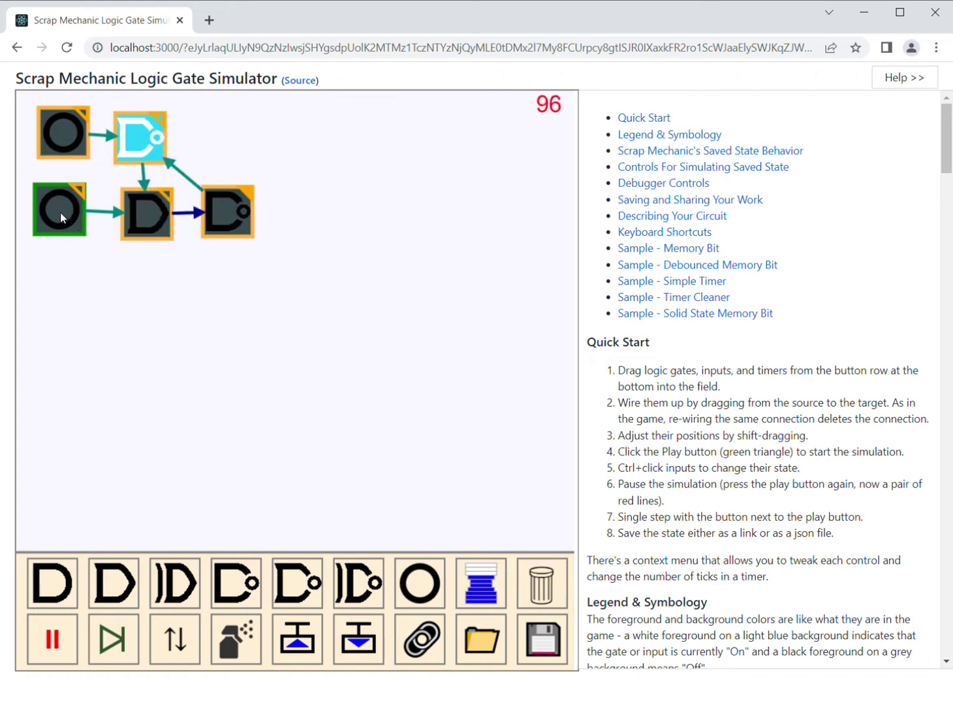
{"action": "left_click", "coordinate": [62, 129], "text": "ctrl"}
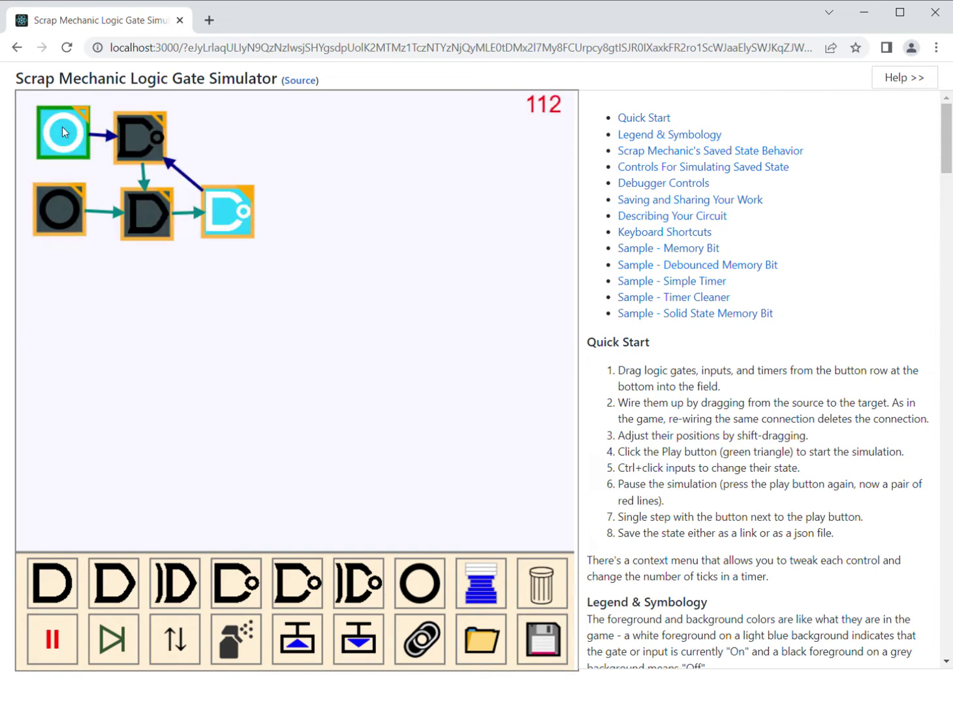
{"action": "left_click", "coordinate": [64, 135], "text": "ctrl"}
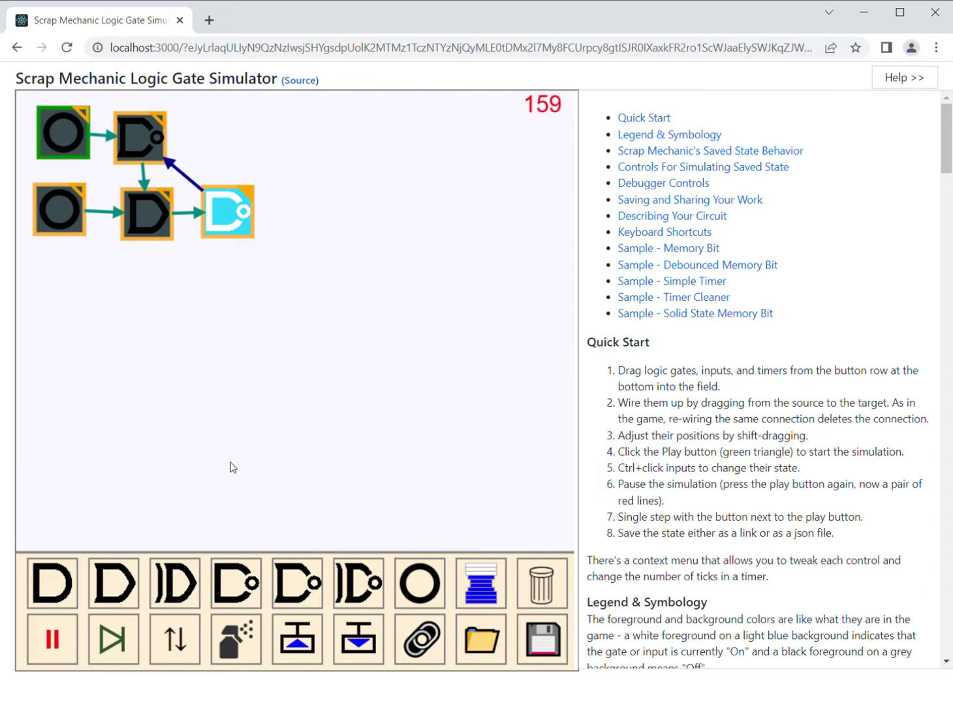
Step: Place two inputs below the circuit, with an OR gate beside the upper one and two NOR gates in a row beside the lower one
{"action": "left_click_drag", "start_coordinate": [420, 583], "coordinate": [34, 287]}
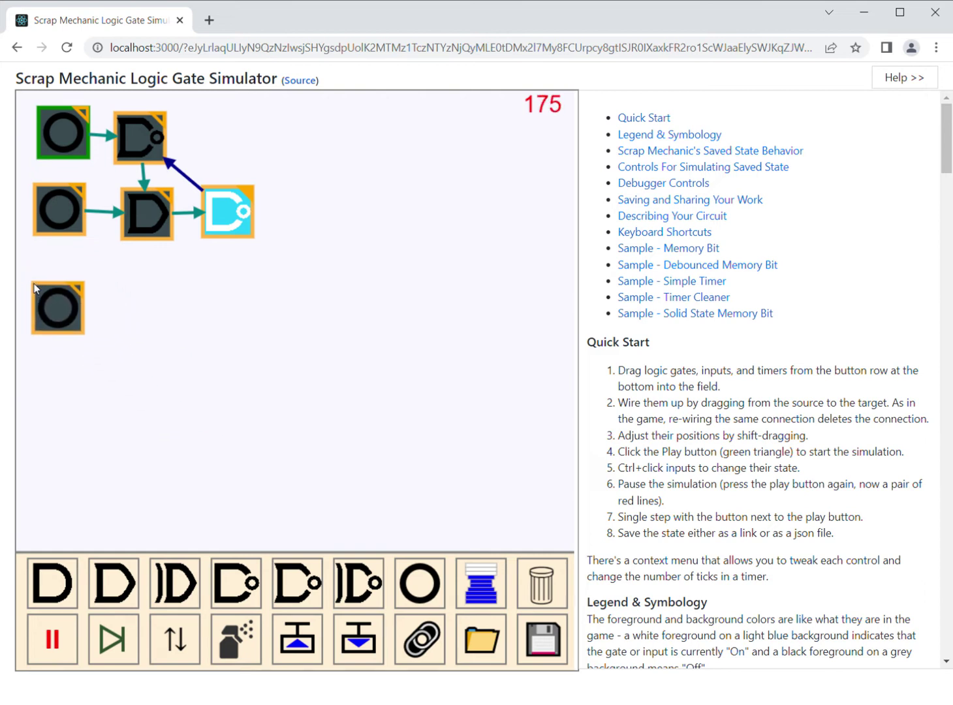
{"action": "left_click_drag", "start_coordinate": [420, 583], "coordinate": [32, 361]}
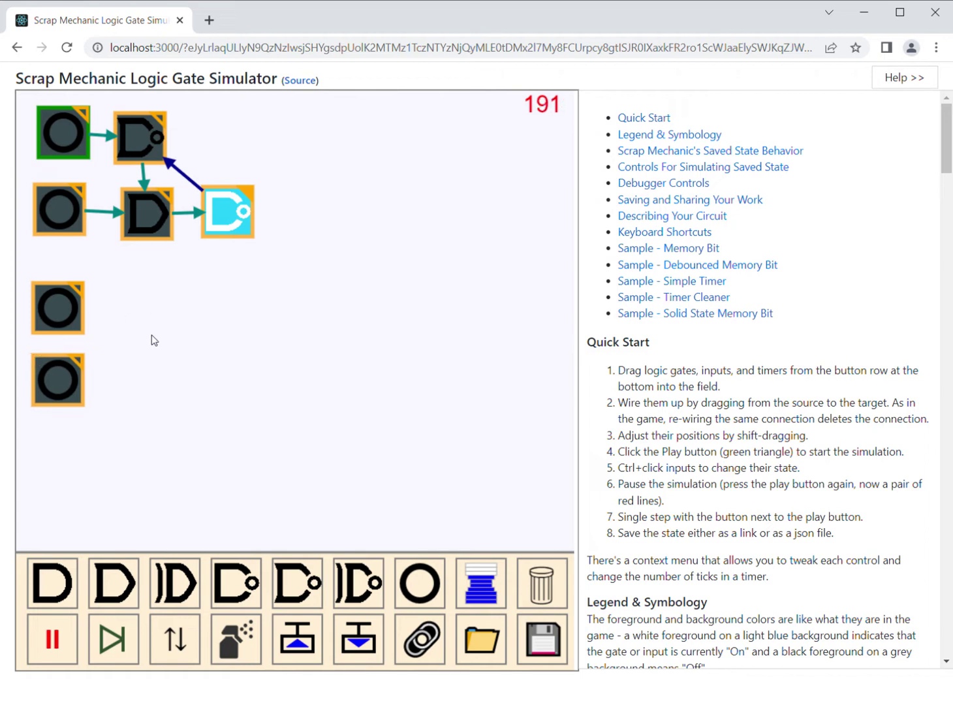
{"action": "left_click_drag", "start_coordinate": [243, 585], "coordinate": [205, 363]}
{"action": "left_click_drag", "start_coordinate": [285, 565], "coordinate": [114, 357]}
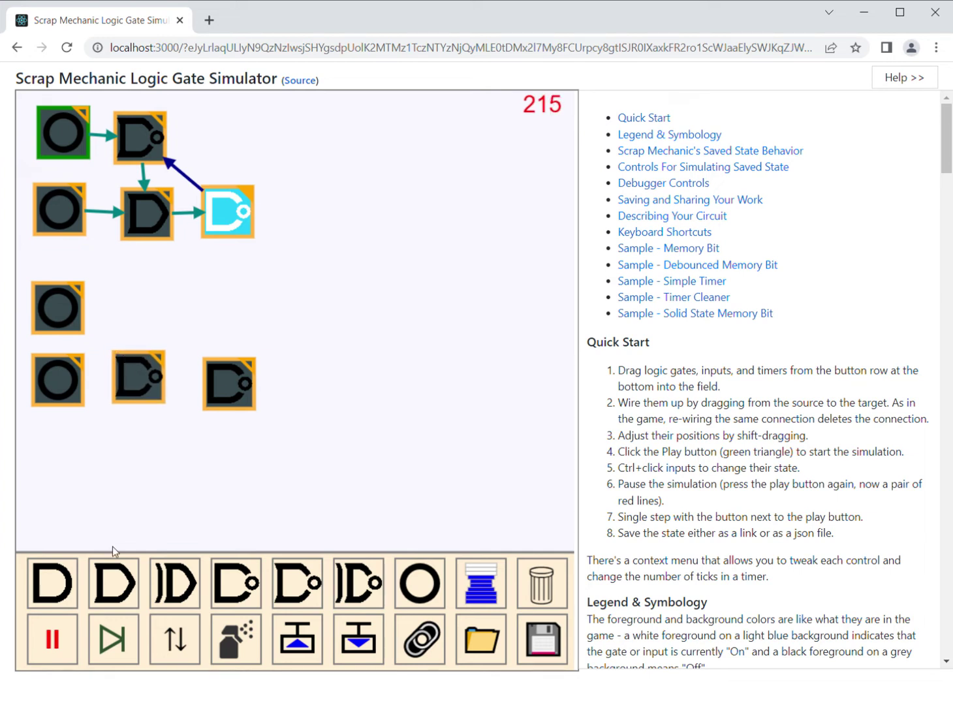
{"action": "left_click_drag", "start_coordinate": [114, 575], "coordinate": [116, 284]}
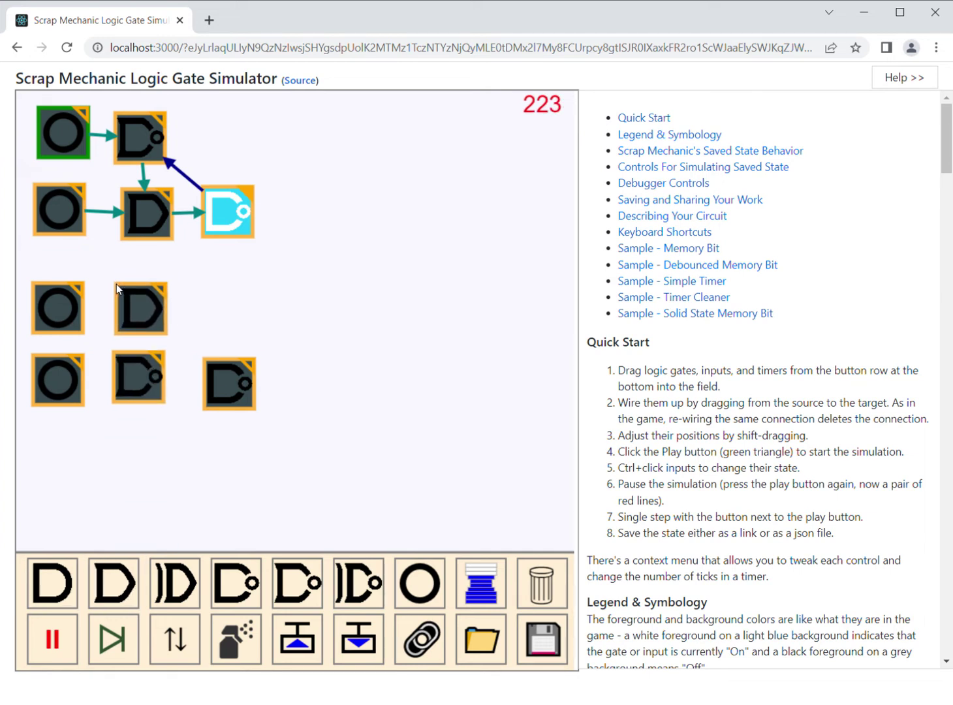
Step: Wire the new gates into an OR-NOR-NOR loop, with the upper input feeding the OR and the lower input feeding the first NOR
{"action": "left_click_drag", "start_coordinate": [62, 303], "coordinate": [142, 310]}
{"action": "left_click_drag", "start_coordinate": [71, 386], "coordinate": [139, 386]}
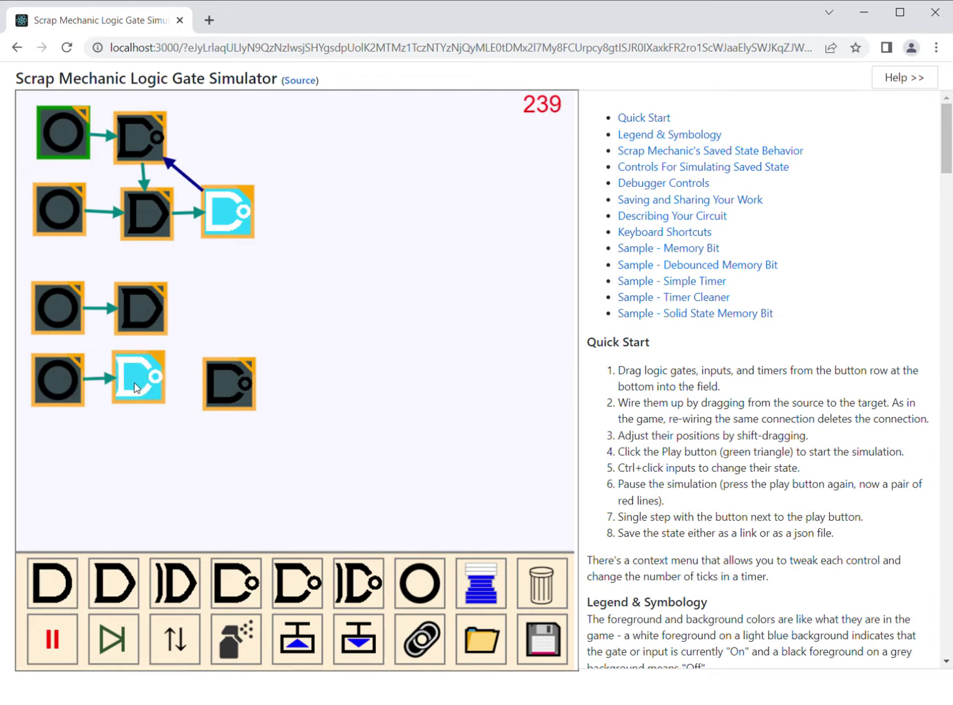
{"action": "mouse_move", "coordinate": [149, 321]}
{"action": "left_mouse_down"}
{"action": "mouse_move", "coordinate": [145, 384]}
{"action": "mouse_move", "coordinate": [229, 384]}
{"action": "mouse_move", "coordinate": [160, 330]}
{"action": "mouse_move", "coordinate": [151, 335]}
{"action": "left_mouse_up"}
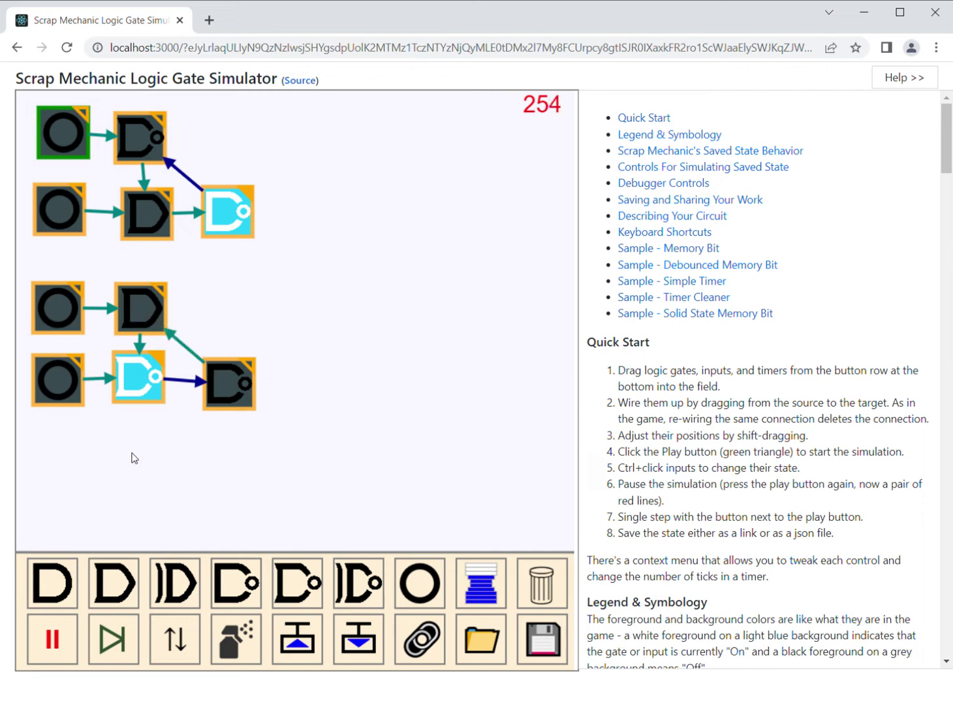
Step: Pulse the second circuit's upper input on and off, pause the simulation, and reload the circuits
{"action": "left_click", "coordinate": [59, 316], "text": "ctrl"}
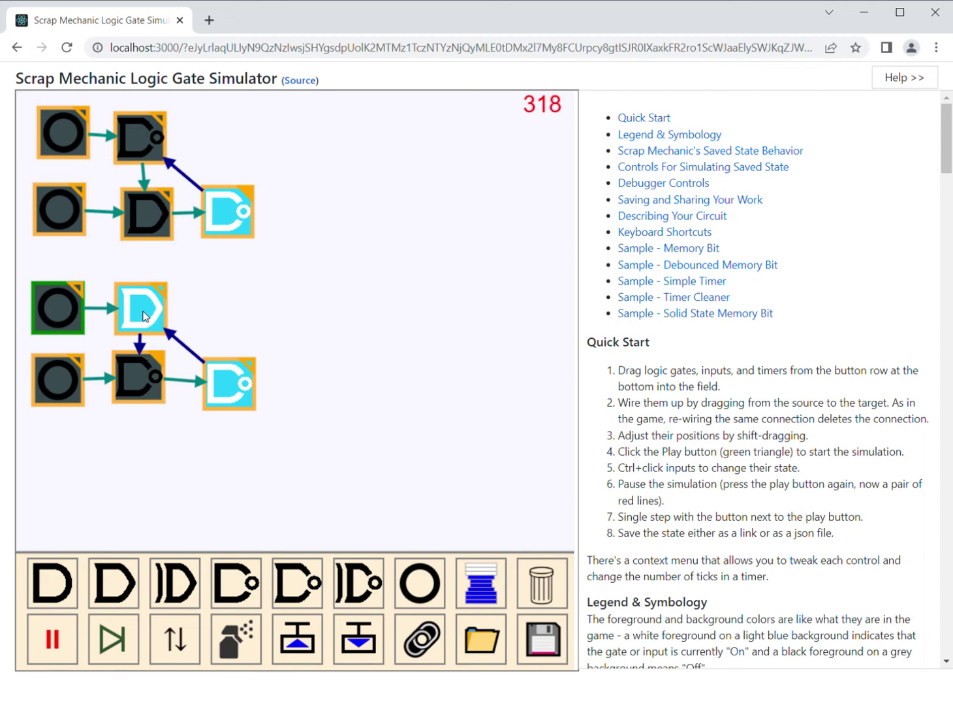
{"action": "left_click", "coordinate": [55, 641]}
{"action": "left_click", "coordinate": [163, 444]}
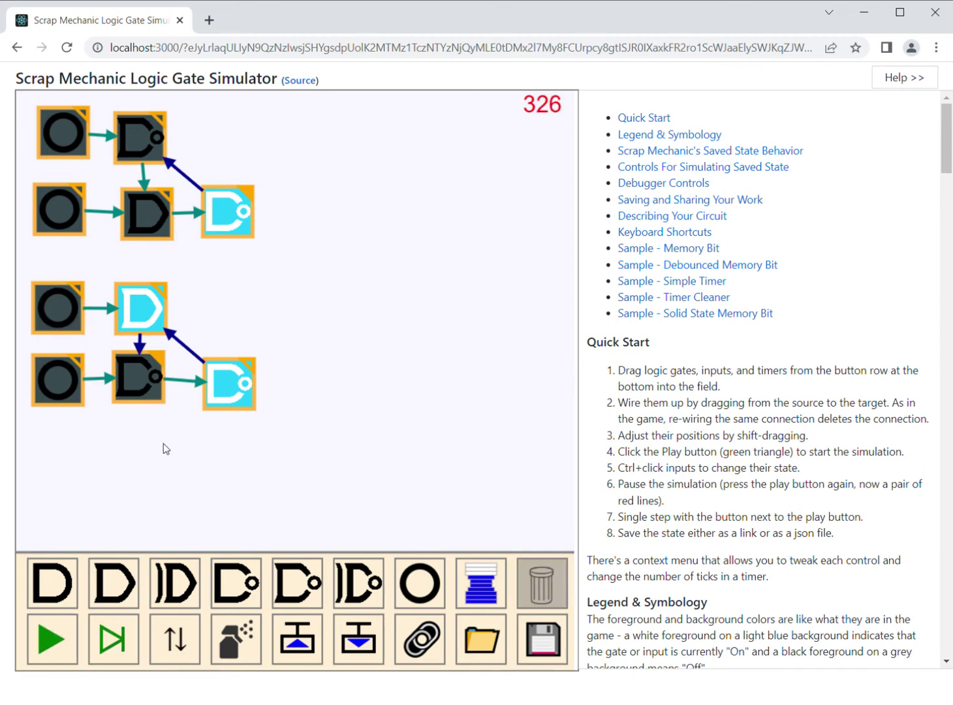
{"action": "key", "text": "F5"}
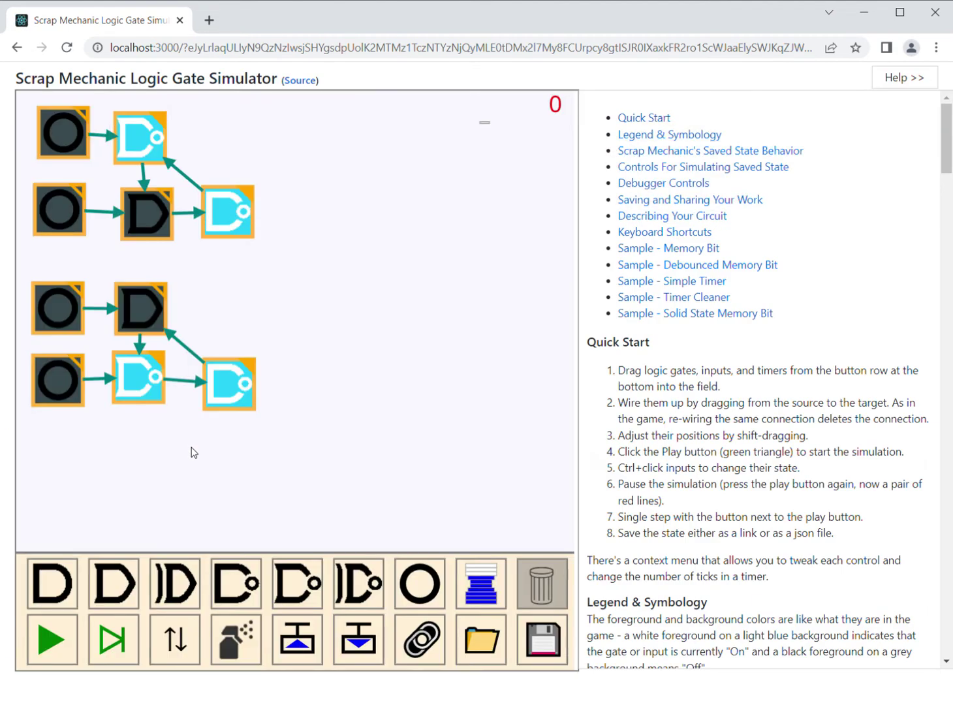
Step: Align the second circuit's end NOR with its row, and change the OR gate to NOR and the NOR gate below it to OR
{"action": "left_click_drag", "start_coordinate": [229, 394], "coordinate": [221, 386]}
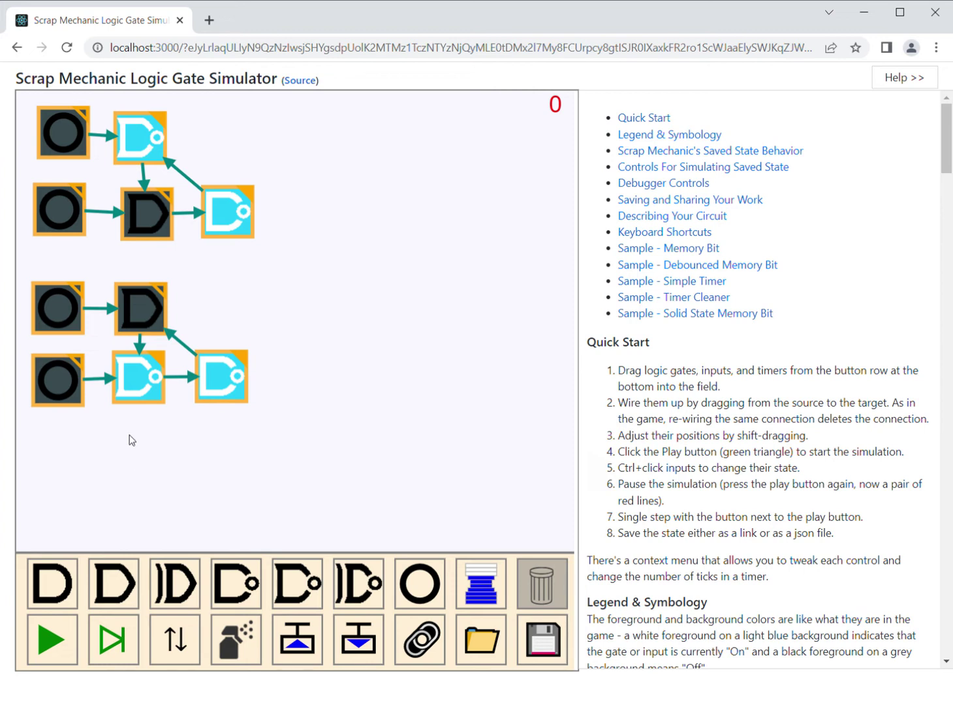
{"action": "left_click", "coordinate": [142, 313]}
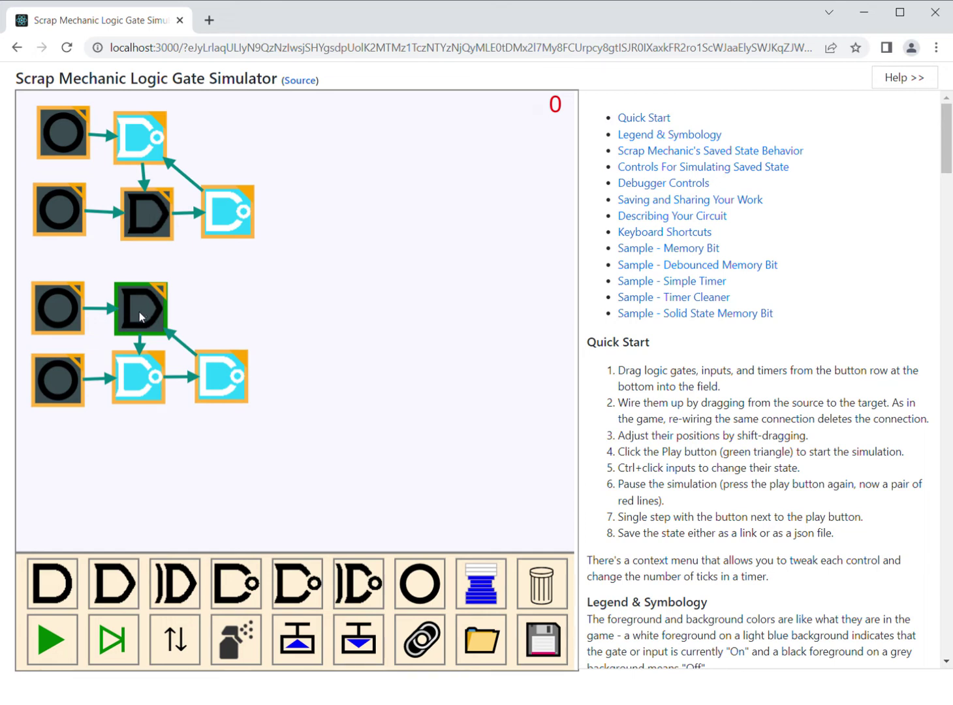
{"action": "right_click", "coordinate": [139, 378]}
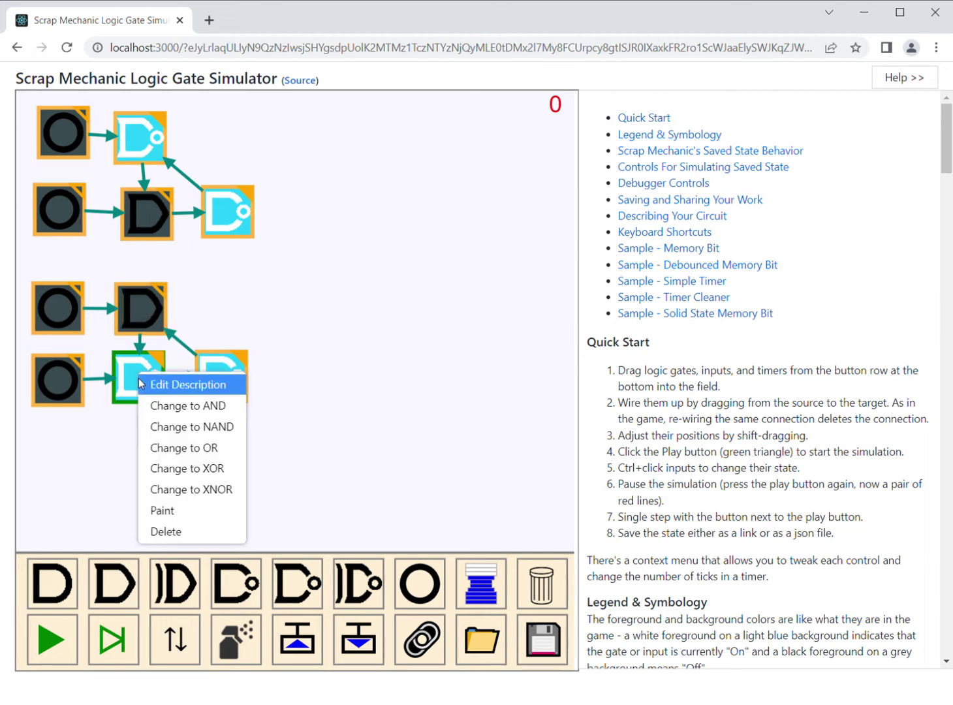
{"action": "left_click", "coordinate": [171, 449]}
{"action": "right_click", "coordinate": [140, 313]}
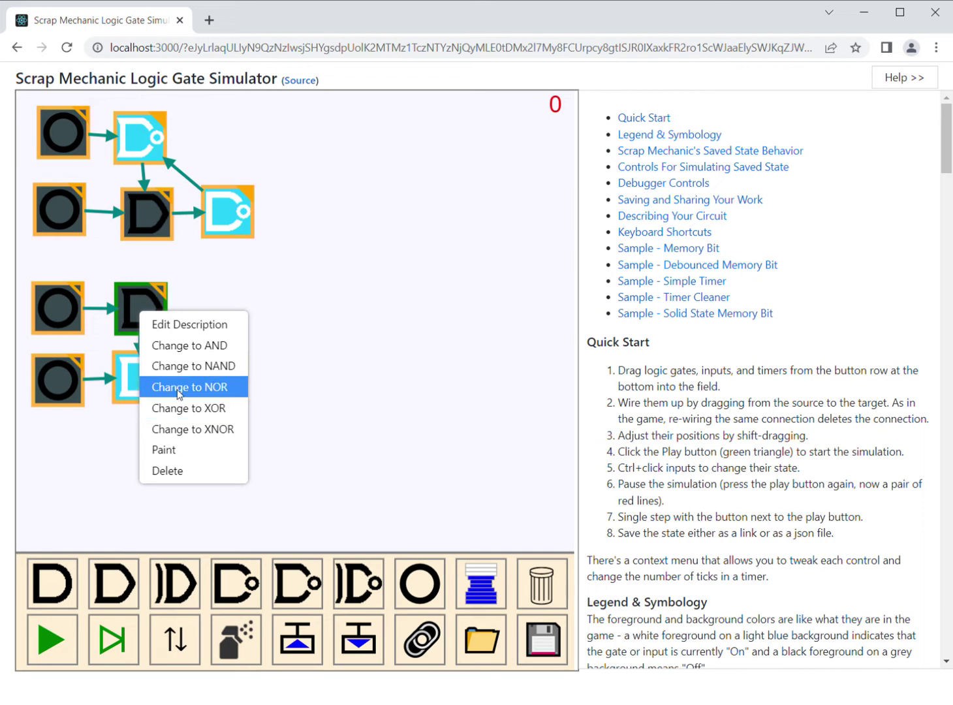
{"action": "left_click", "coordinate": [177, 389]}
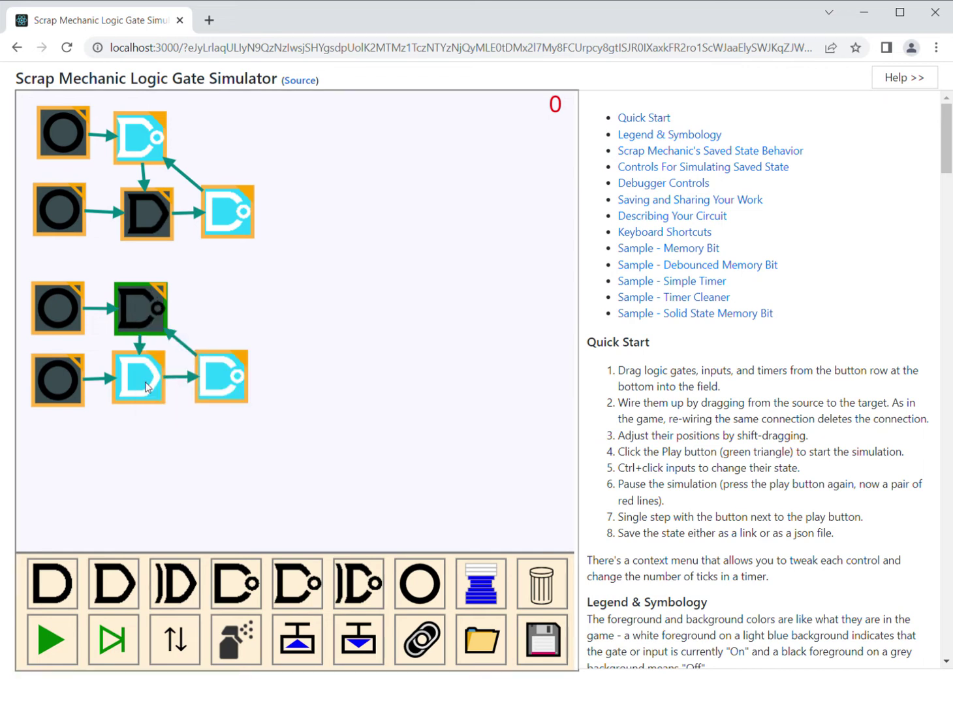
{"action": "right_click", "coordinate": [146, 384]}
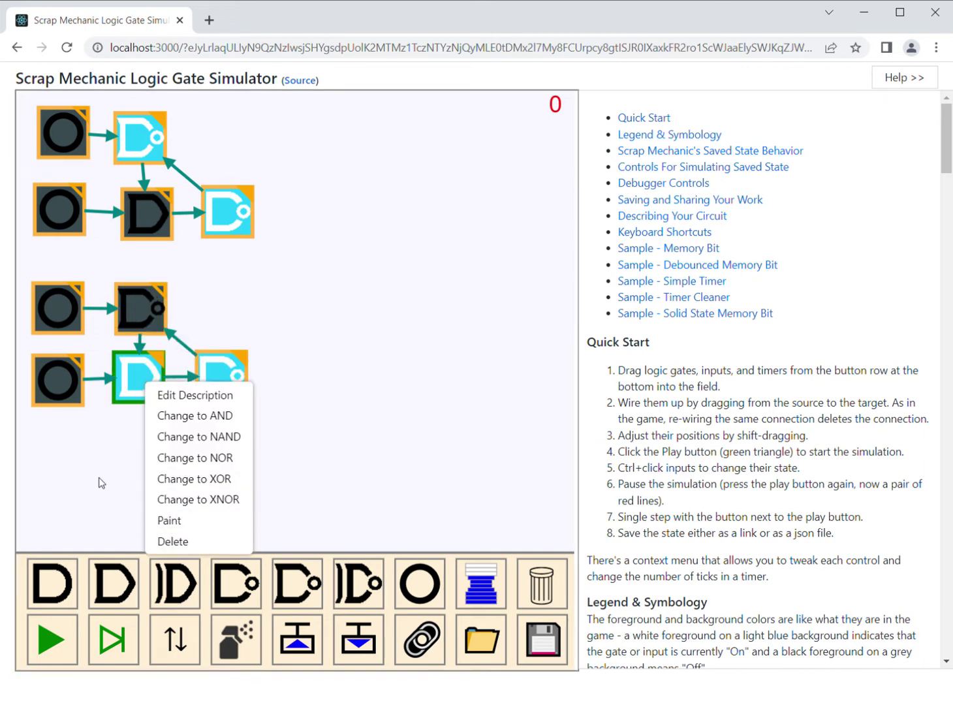
{"action": "left_click", "coordinate": [94, 457]}
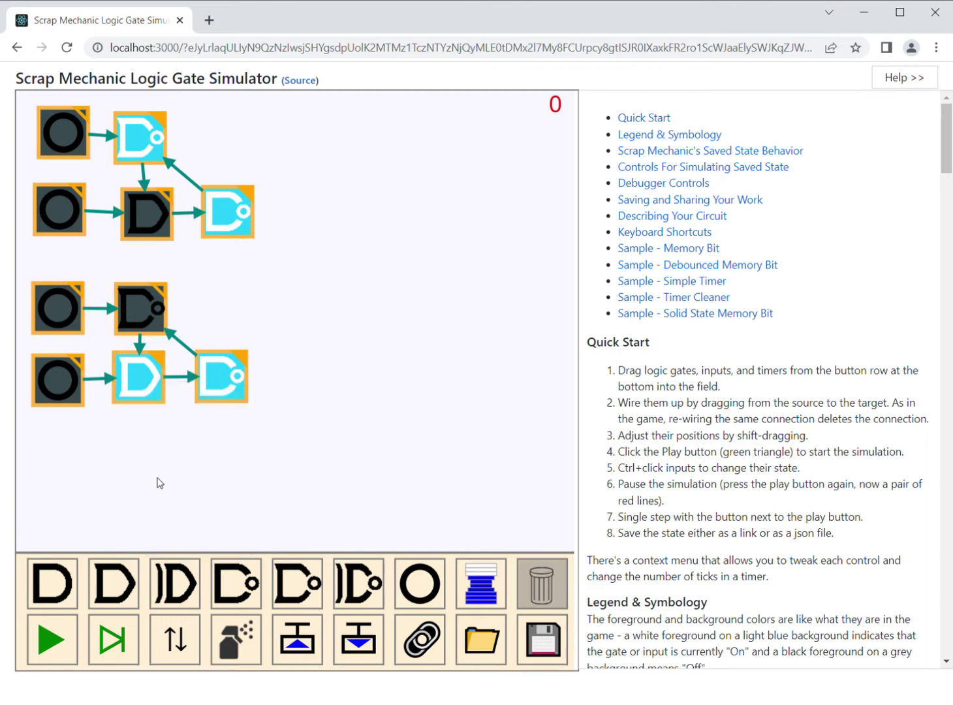
Step: Run the simulation and pulse the upper input of each of the two circuits on and off
{"action": "left_click", "coordinate": [60, 651]}
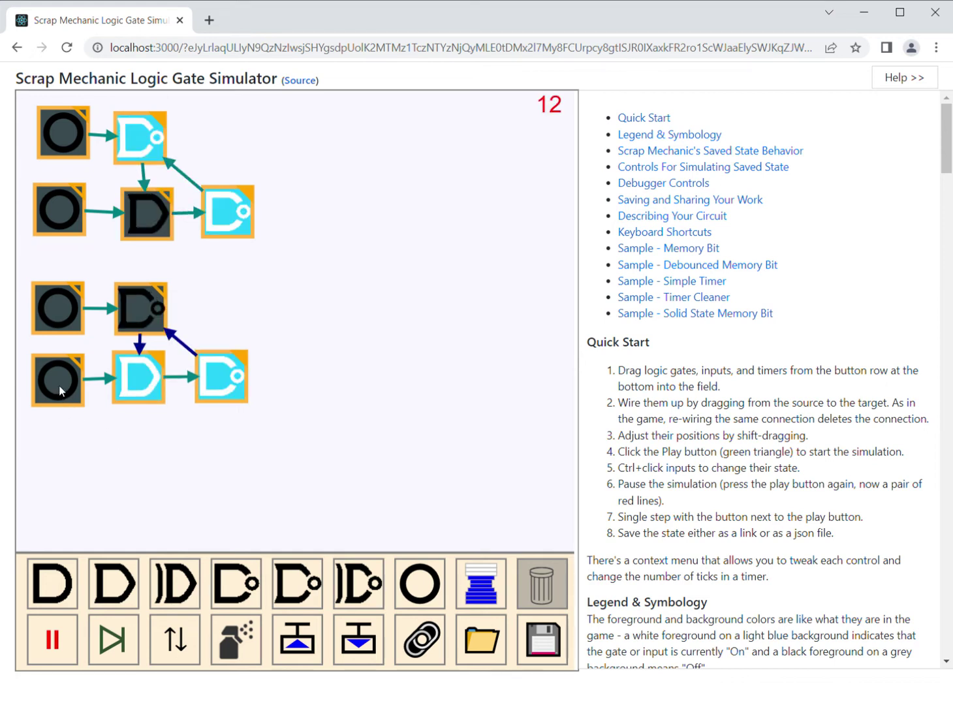
{"action": "left_click", "coordinate": [60, 310], "text": "ctrl"}
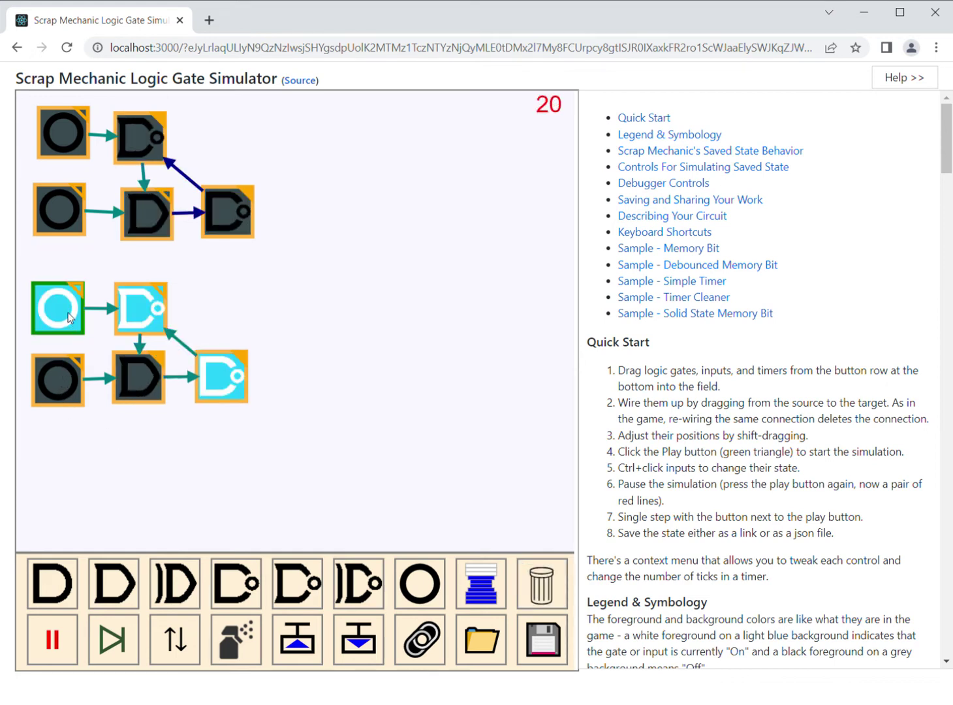
{"action": "left_click", "coordinate": [55, 133], "text": "ctrl"}
{"action": "left_click", "coordinate": [55, 134], "text": "ctrl"}
{"action": "left_click", "coordinate": [61, 290], "text": "ctrl"}
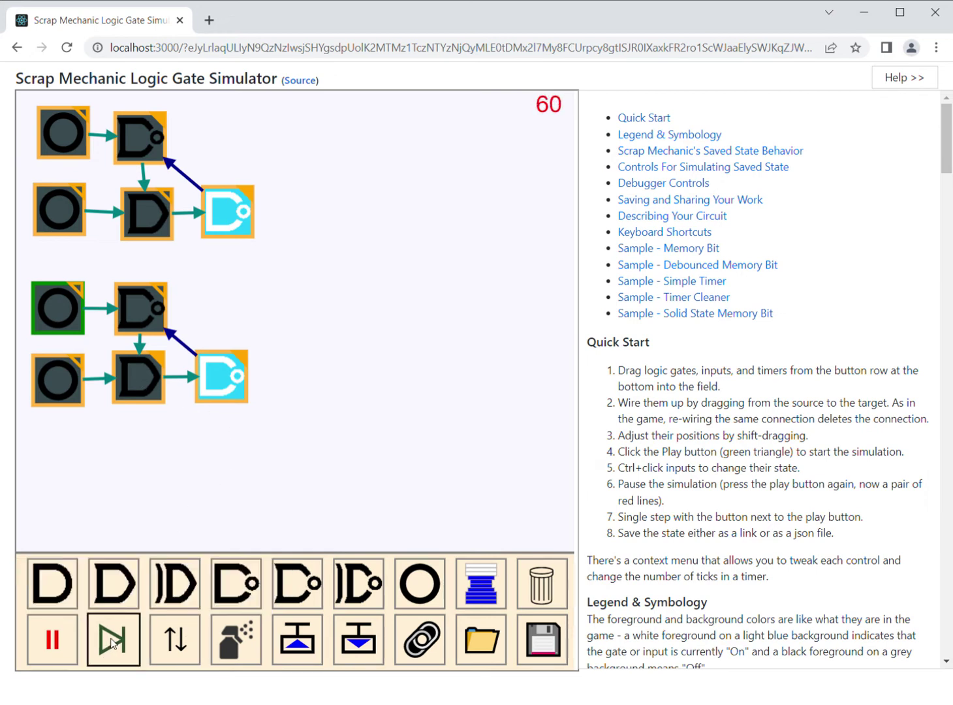
Step: Pause the simulation, reload both circuits, and advance by a single tick
{"action": "key", "text": "space"}
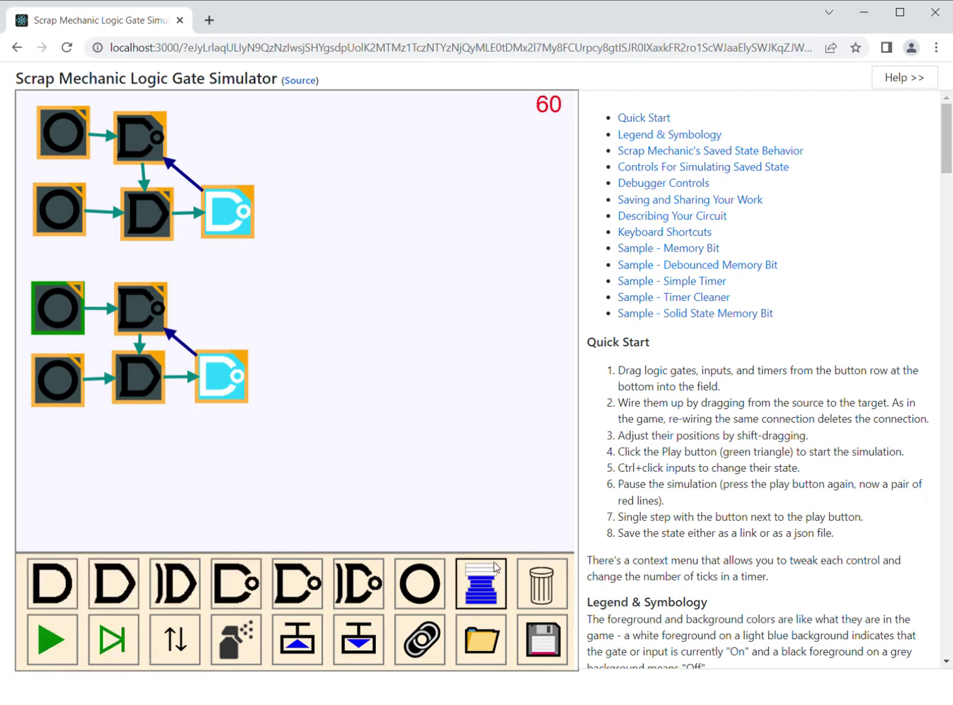
{"action": "left_click", "coordinate": [175, 641]}
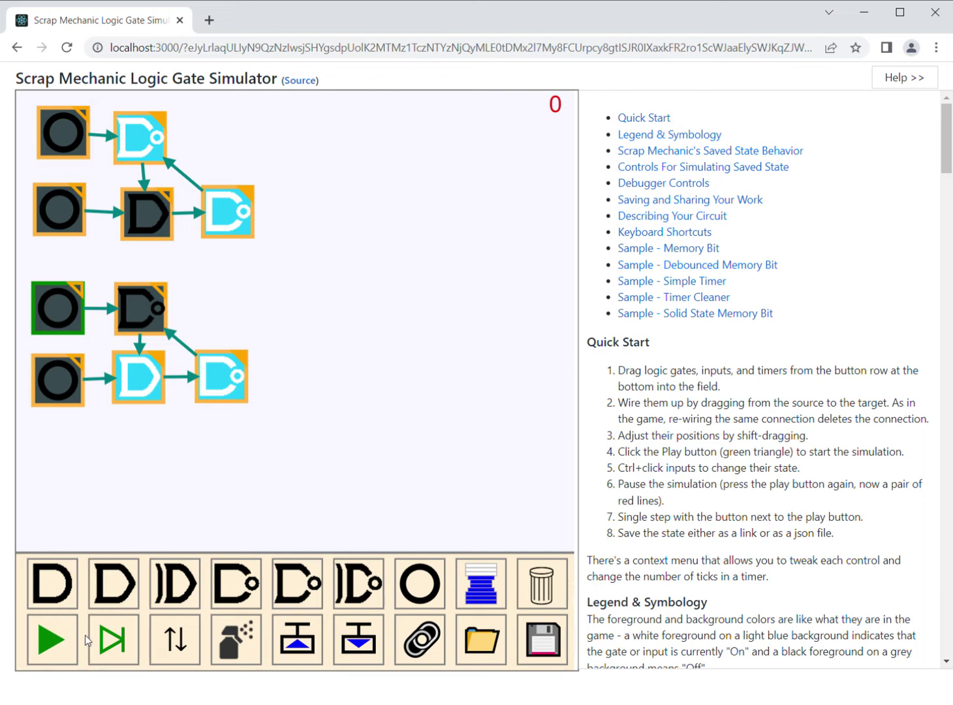
{"action": "left_click", "coordinate": [108, 648]}
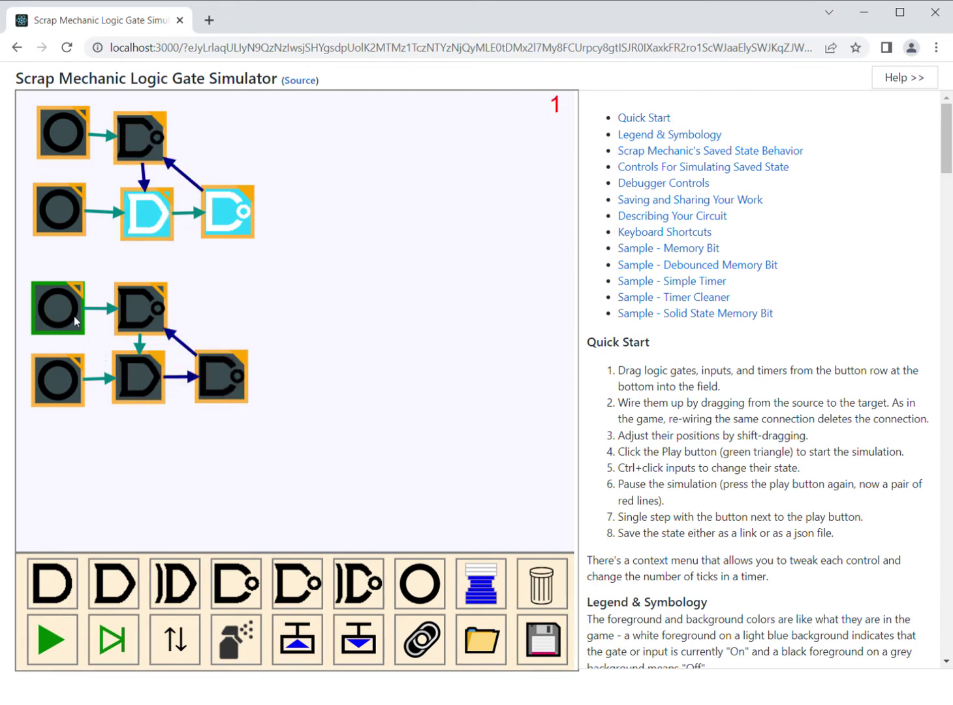
Step: Resume the simulation and switch on the upper input of both circuits
{"action": "left_click", "coordinate": [52, 639]}
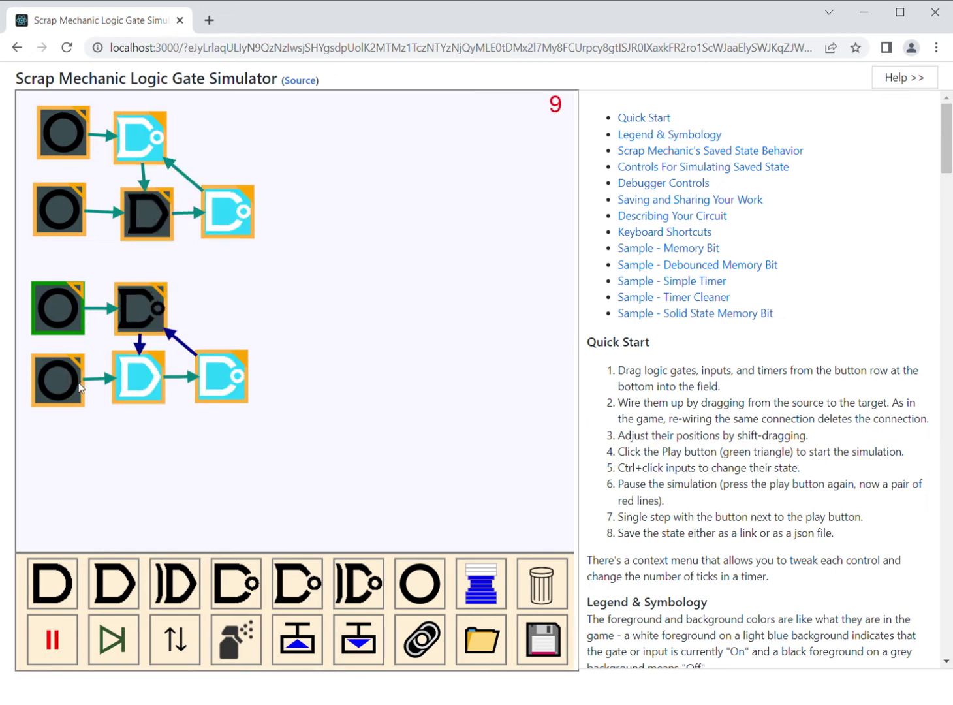
{"action": "left_click", "coordinate": [52, 139], "text": "ctrl"}
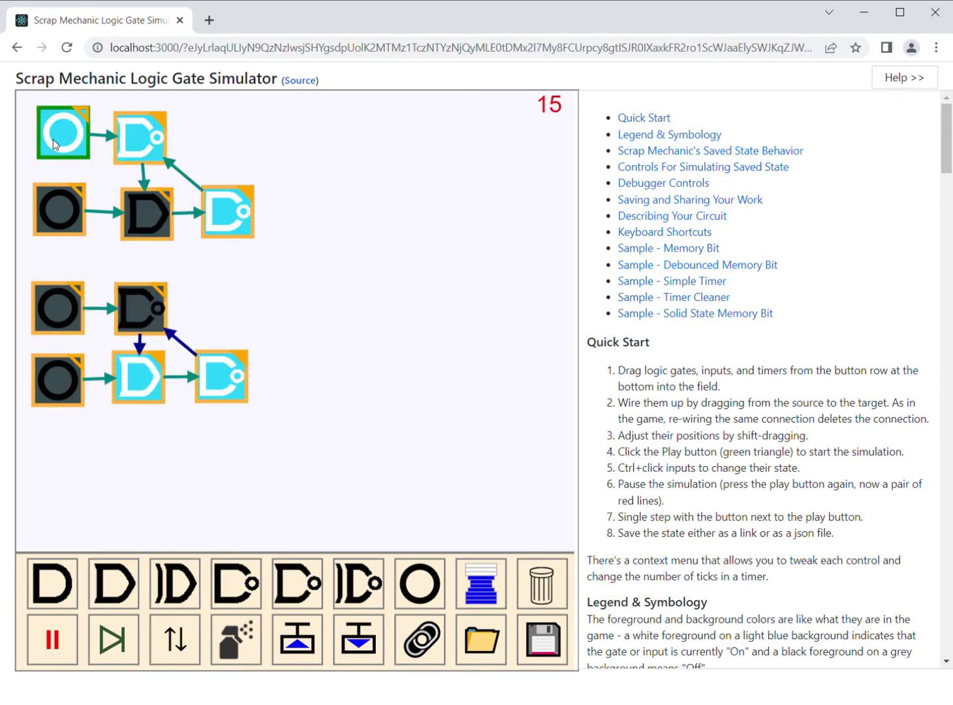
{"action": "left_click", "coordinate": [66, 309], "text": "ctrl"}
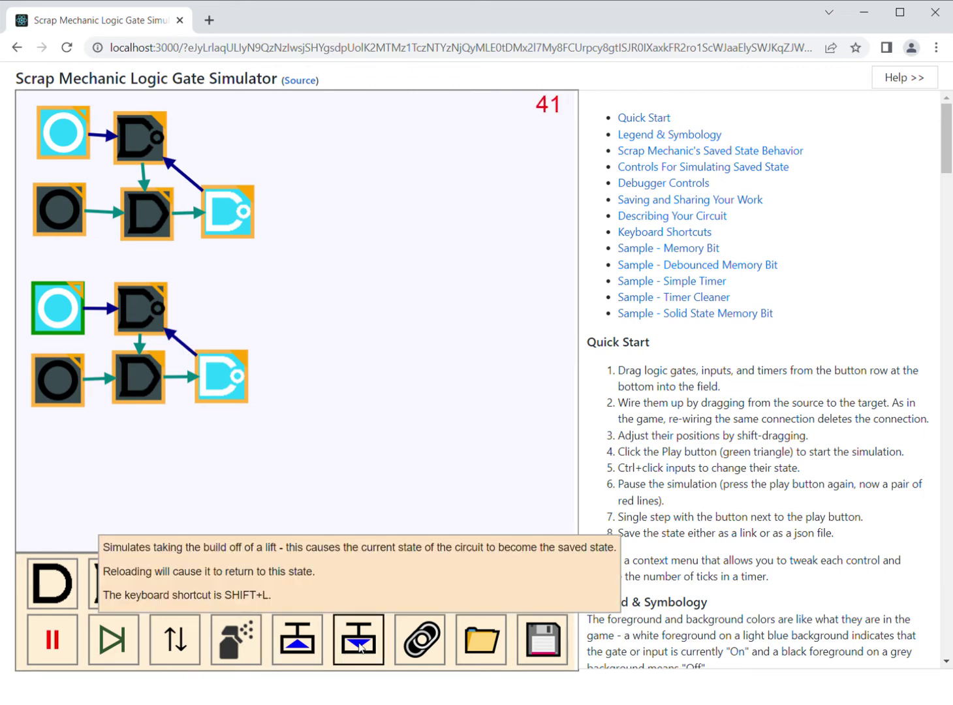
{"action": "left_click", "coordinate": [152, 466]}
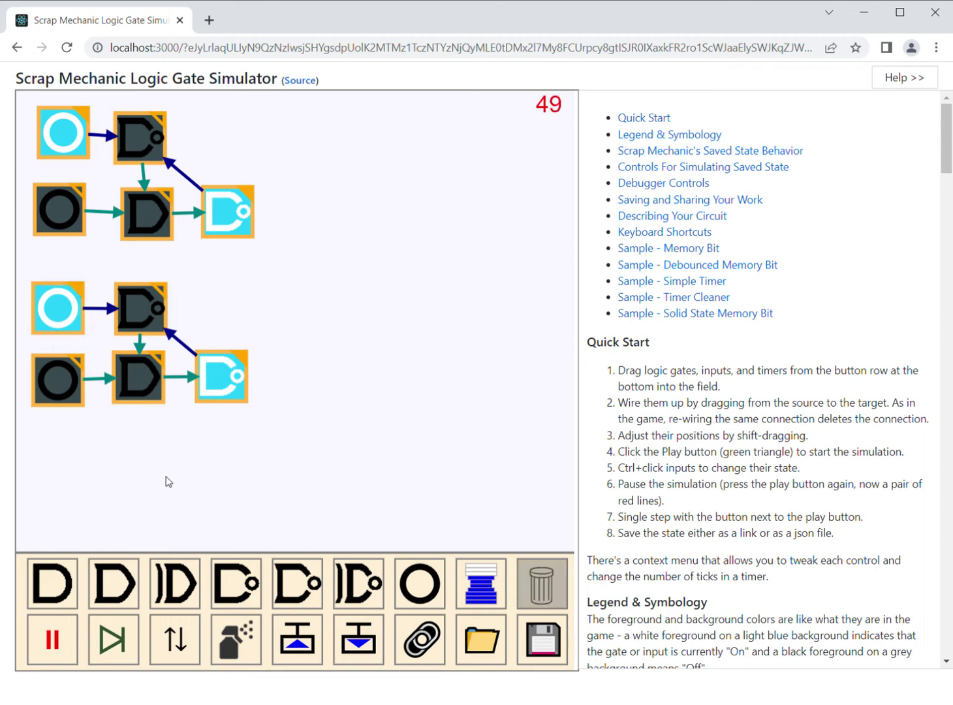
Step: Pause the simulation, reload both circuits, and switch off the upper input of each circuit
{"action": "left_click", "coordinate": [55, 654]}
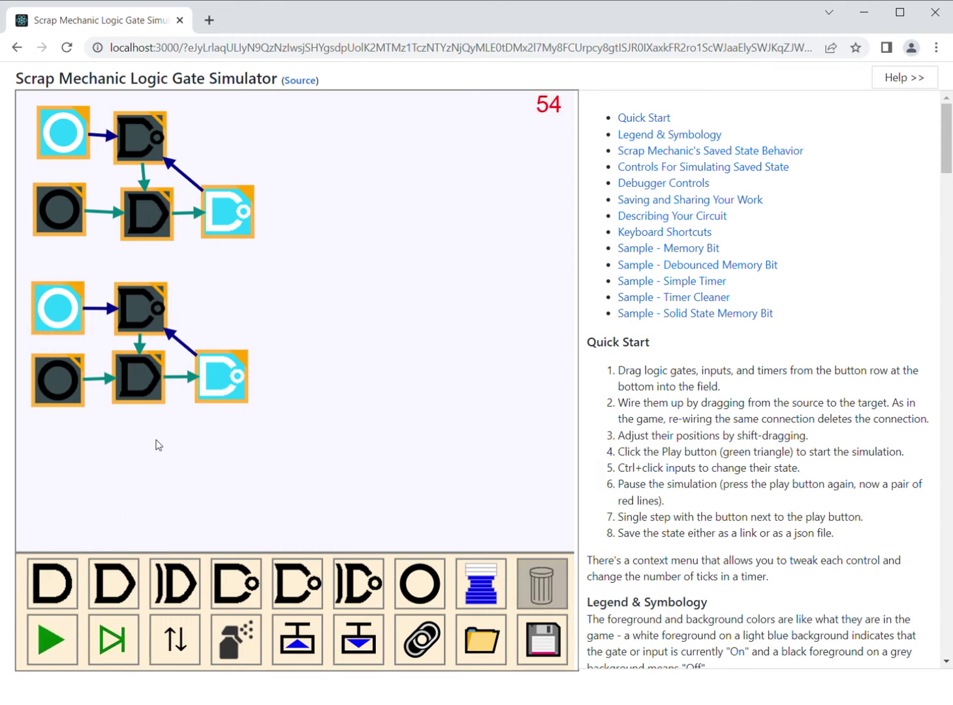
{"action": "left_click", "coordinate": [173, 653]}
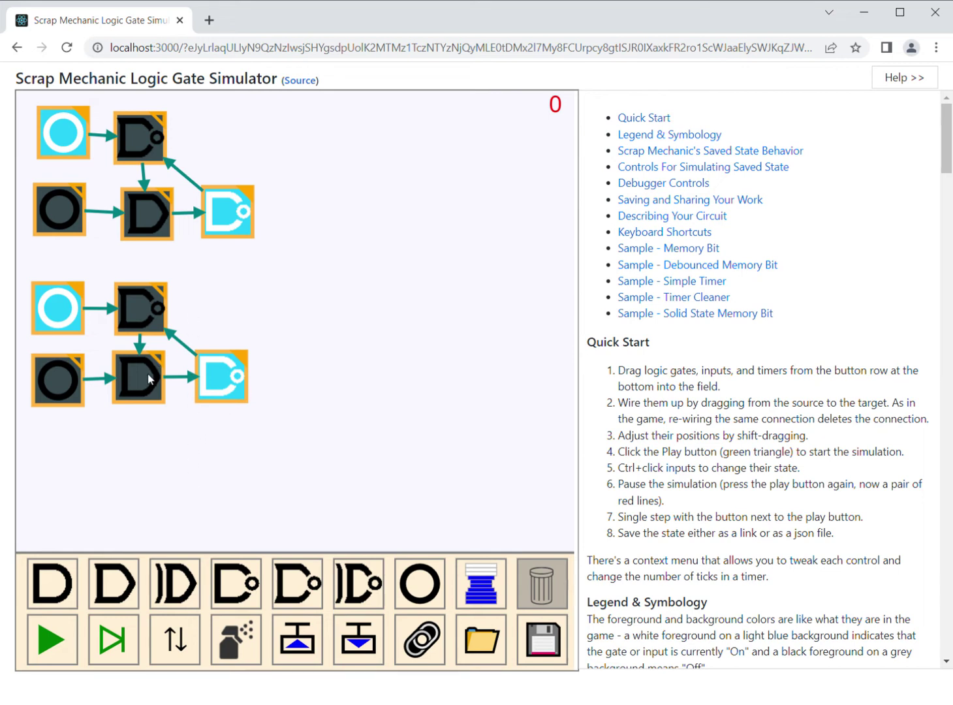
{"action": "left_click", "coordinate": [68, 305], "text": "ctrl"}
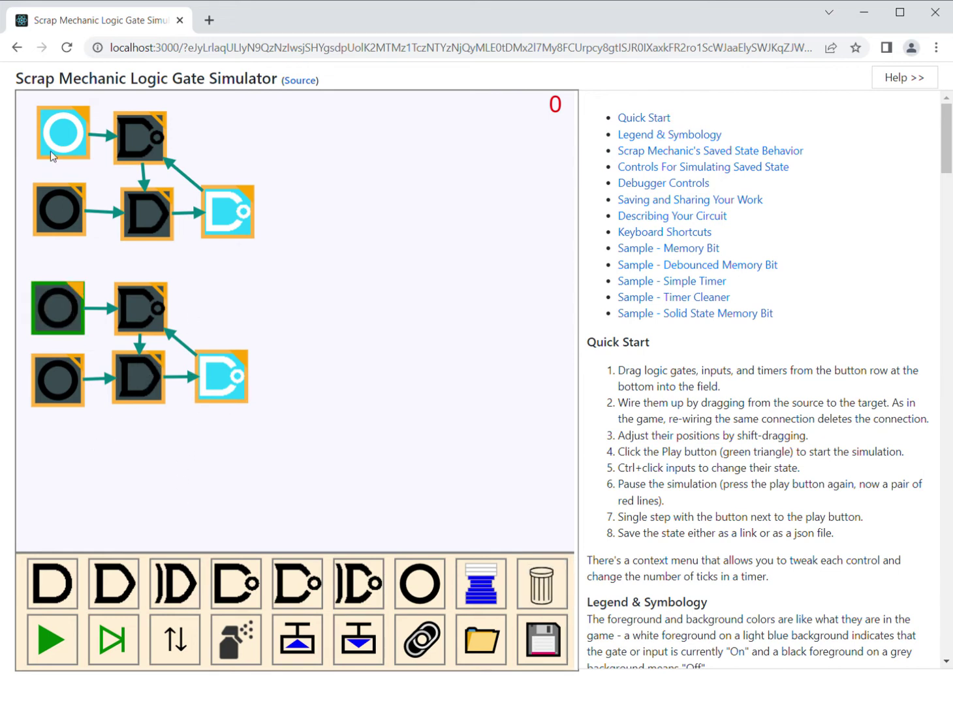
{"action": "left_click", "coordinate": [47, 119], "text": "ctrl"}
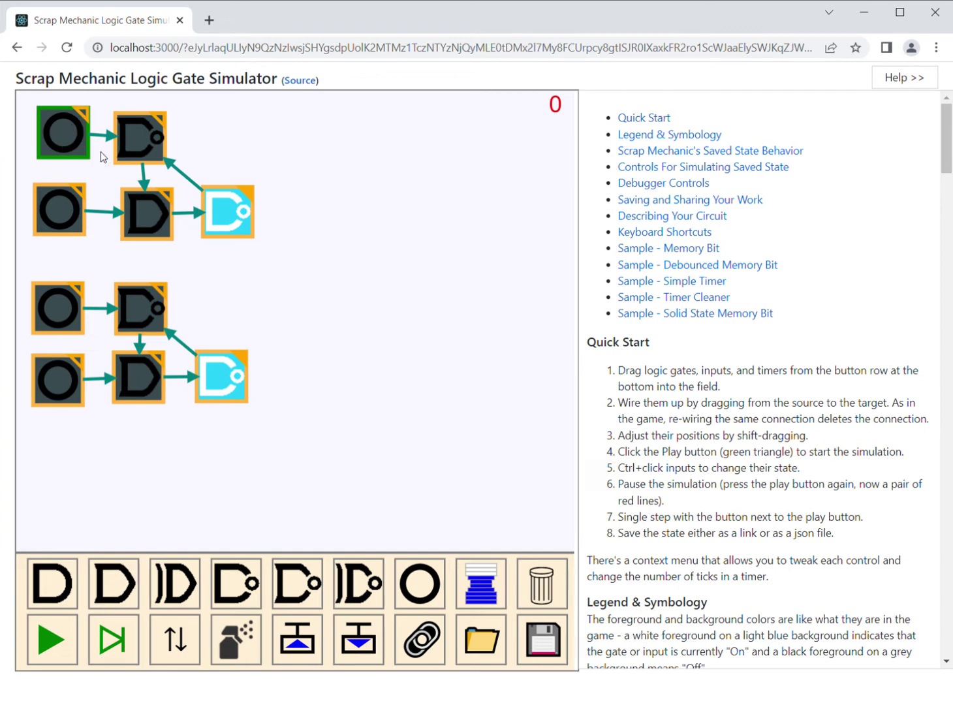
{"action": "right_click", "coordinate": [63, 129]}
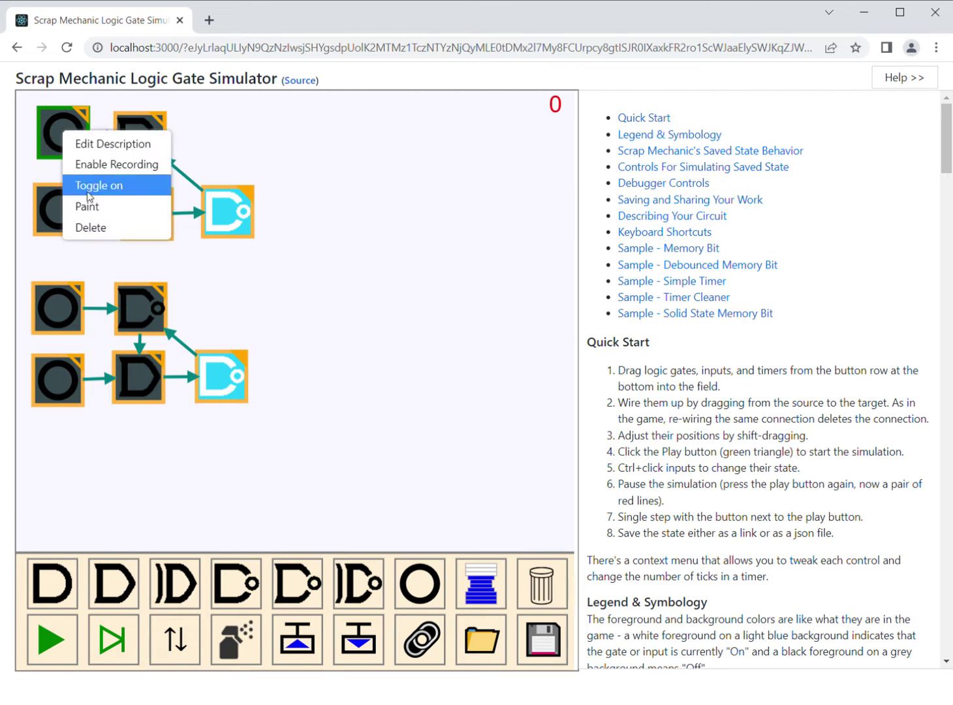
{"action": "left_click", "coordinate": [268, 144]}
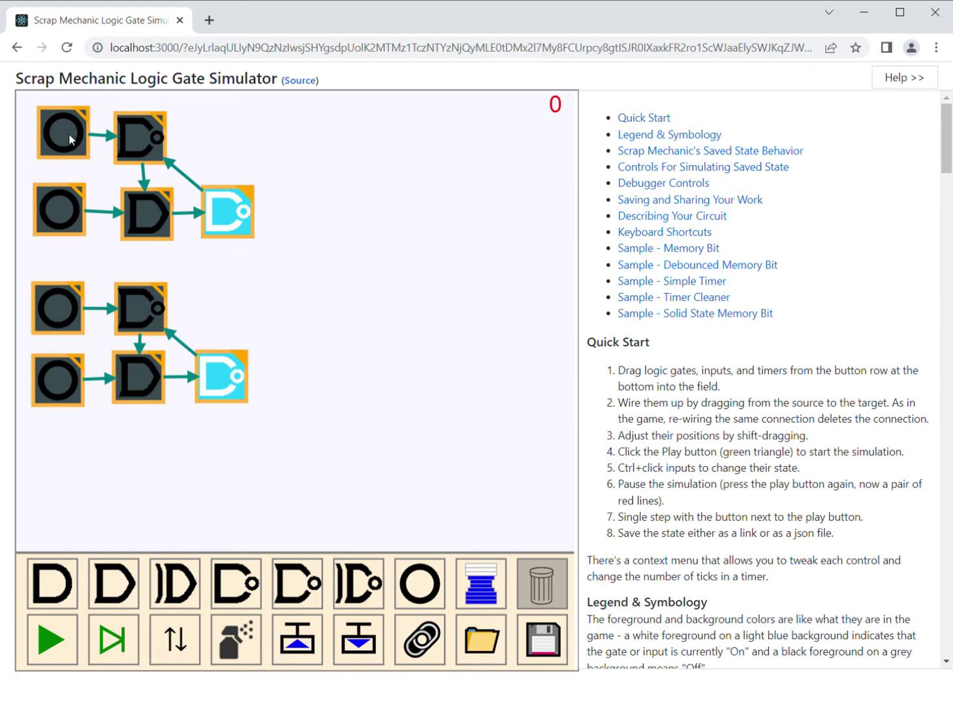
Step: Enable recording on the lower input of both the first and the second circuit
{"action": "right_click", "coordinate": [69, 213]}
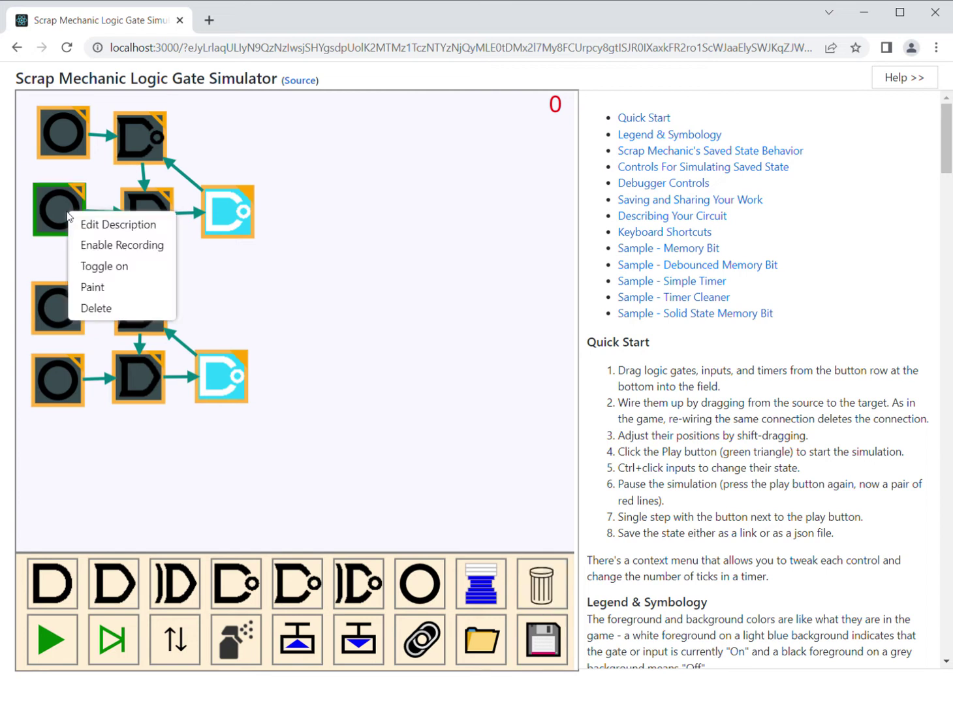
{"action": "left_click", "coordinate": [115, 244]}
{"action": "right_click", "coordinate": [49, 387]}
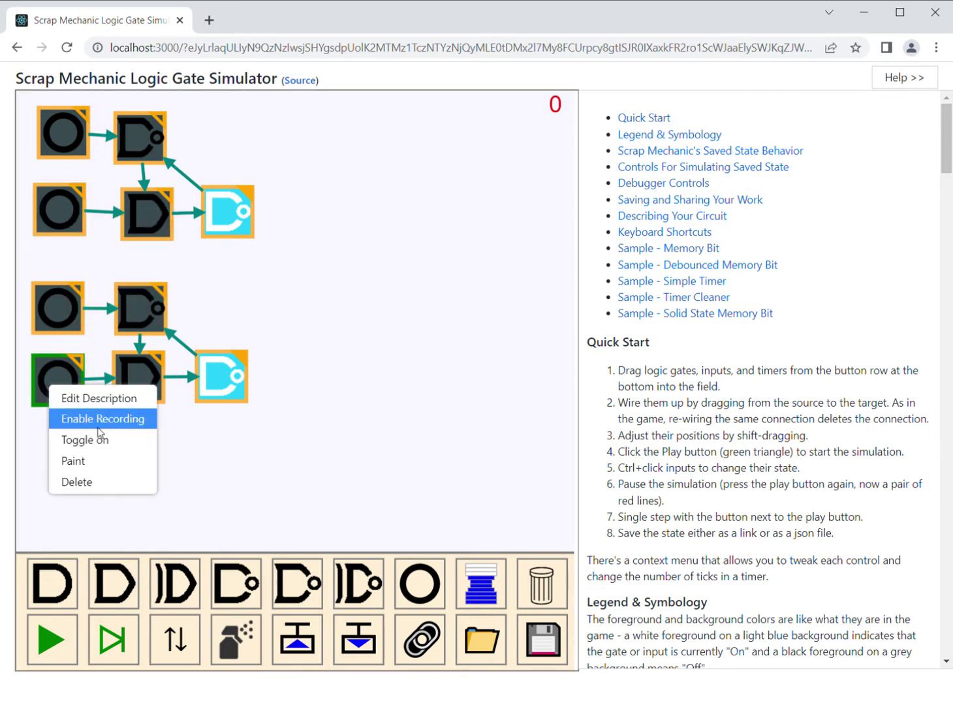
{"action": "left_click", "coordinate": [99, 419]}
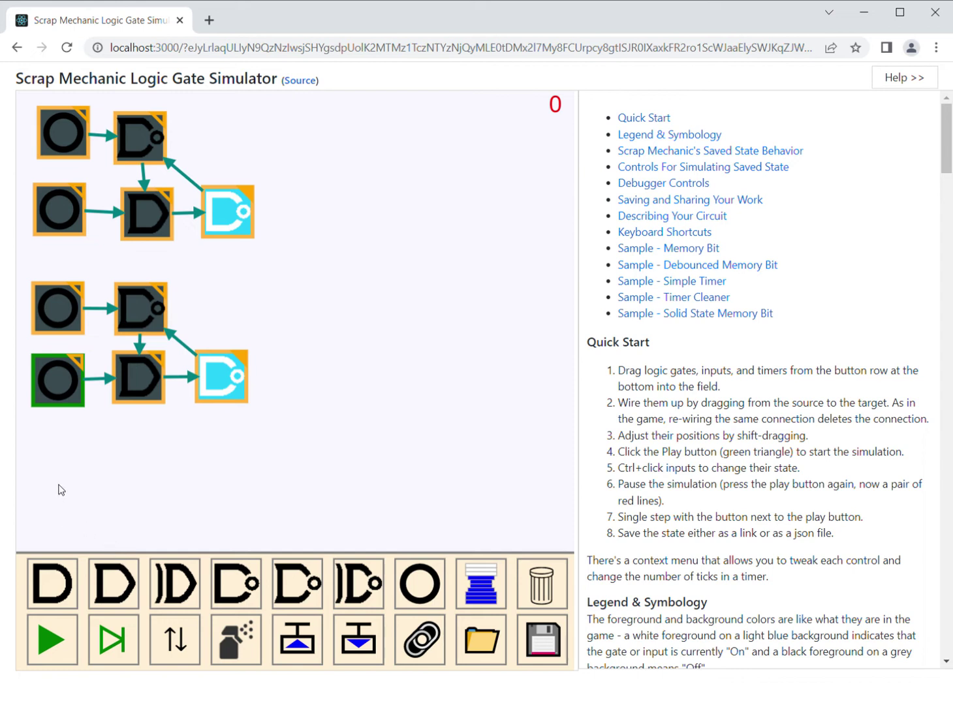
Step: Switch both lower inputs on at tick 0, then switch the second circuit's off at tick 1 and the first circuit's off at tick 3
{"action": "left_click", "coordinate": [61, 395], "text": "ctrl"}
{"action": "left_click", "coordinate": [56, 222], "text": "ctrl"}
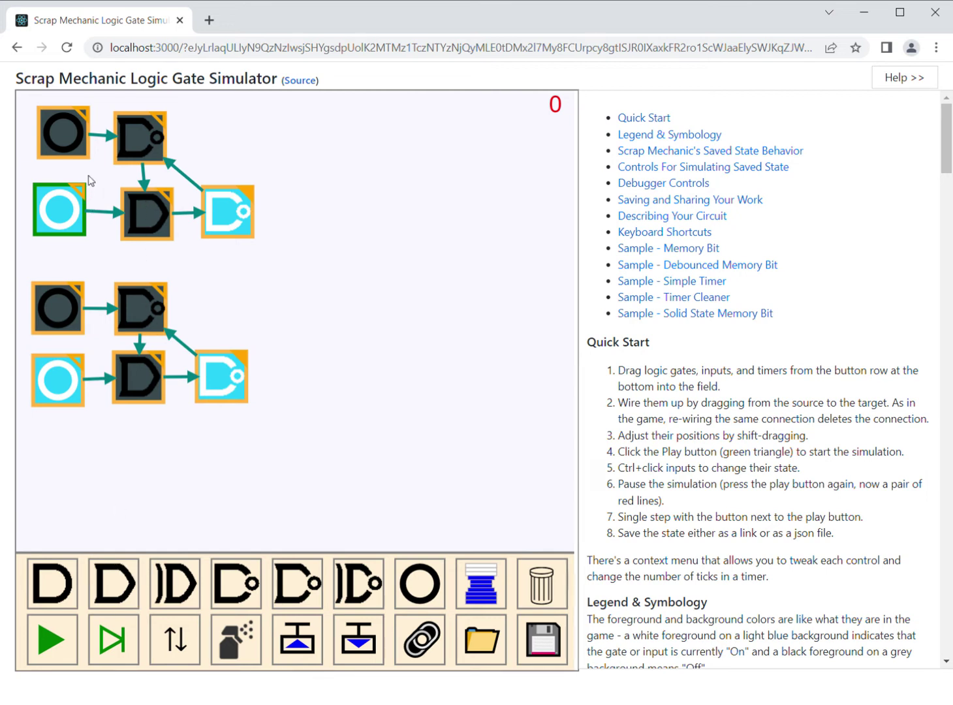
{"action": "left_click", "coordinate": [116, 646]}
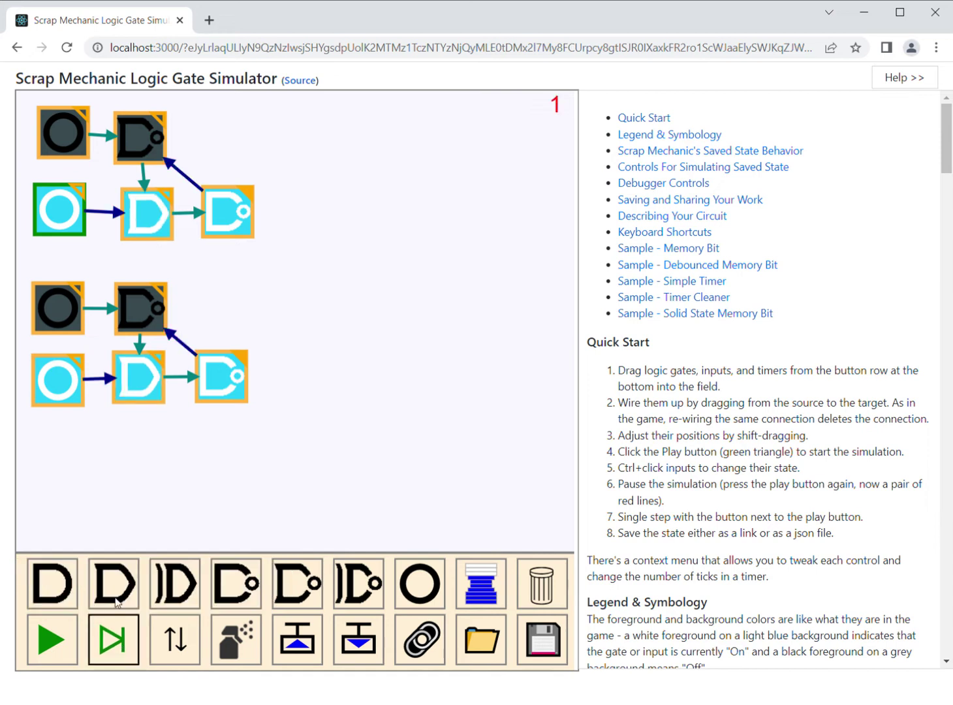
{"action": "left_click", "coordinate": [45, 398], "text": "ctrl"}
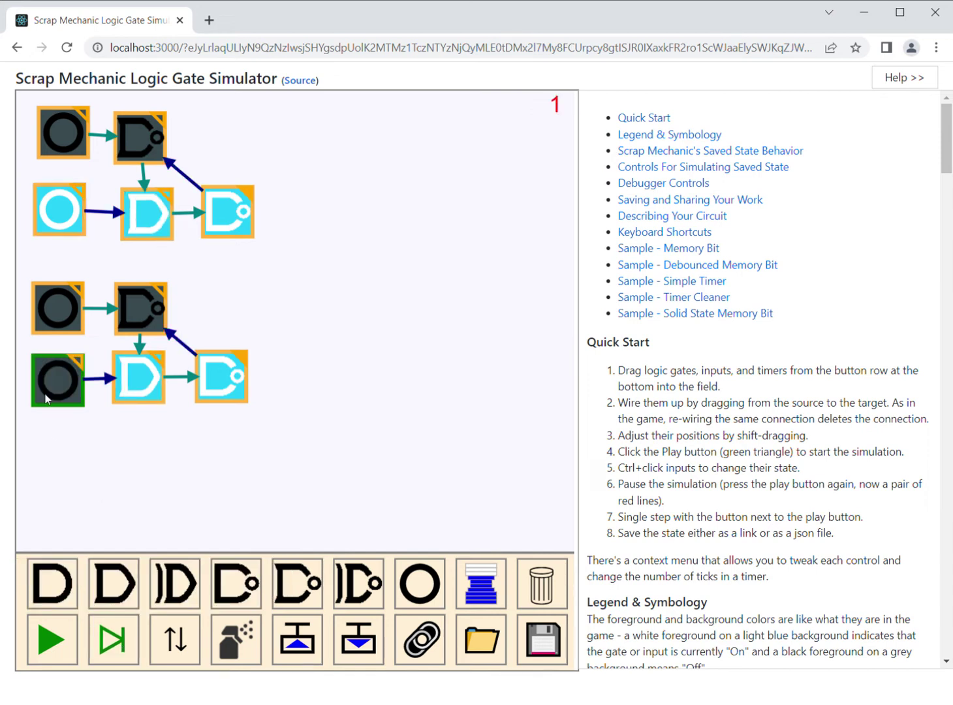
{"action": "left_click", "coordinate": [118, 646]}
{"action": "left_click", "coordinate": [117, 646]}
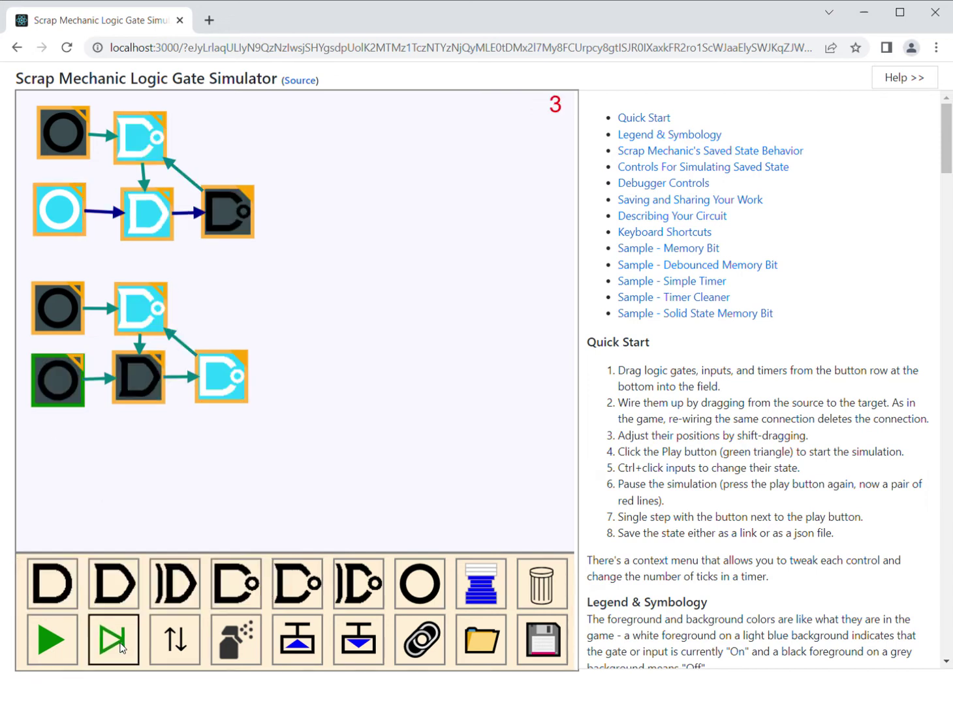
{"action": "left_click", "coordinate": [60, 219], "text": "ctrl"}
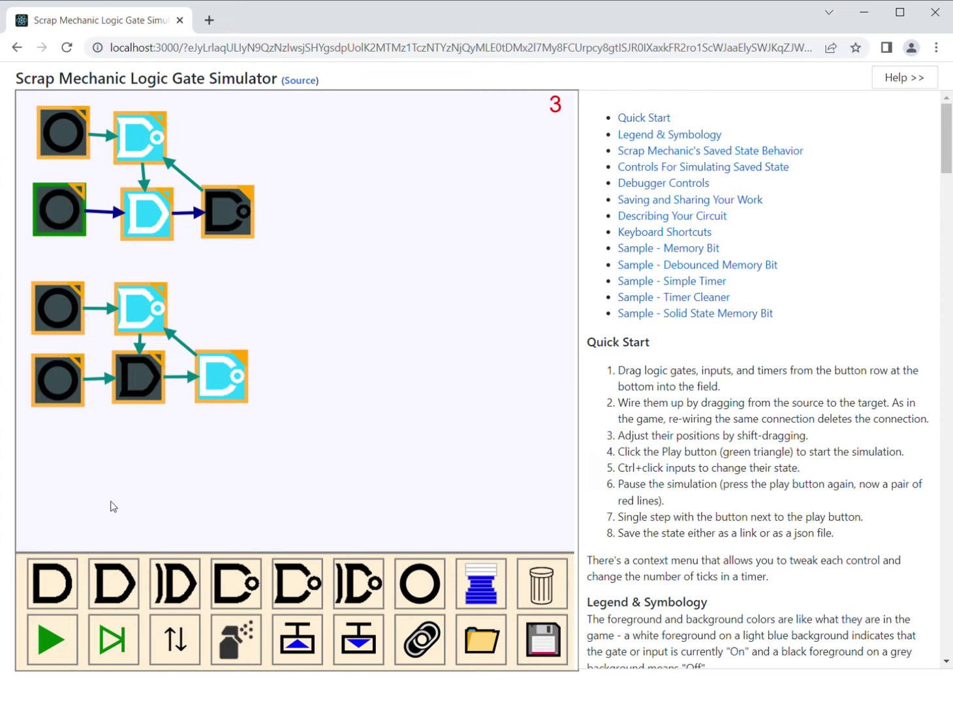
Step: Advance the simulation by single ticks to tick 17, and check the recorded switching ticks of the lower inputs
{"action": "left_click", "coordinate": [124, 646]}
{"action": "double_click", "coordinate": [125, 647]}
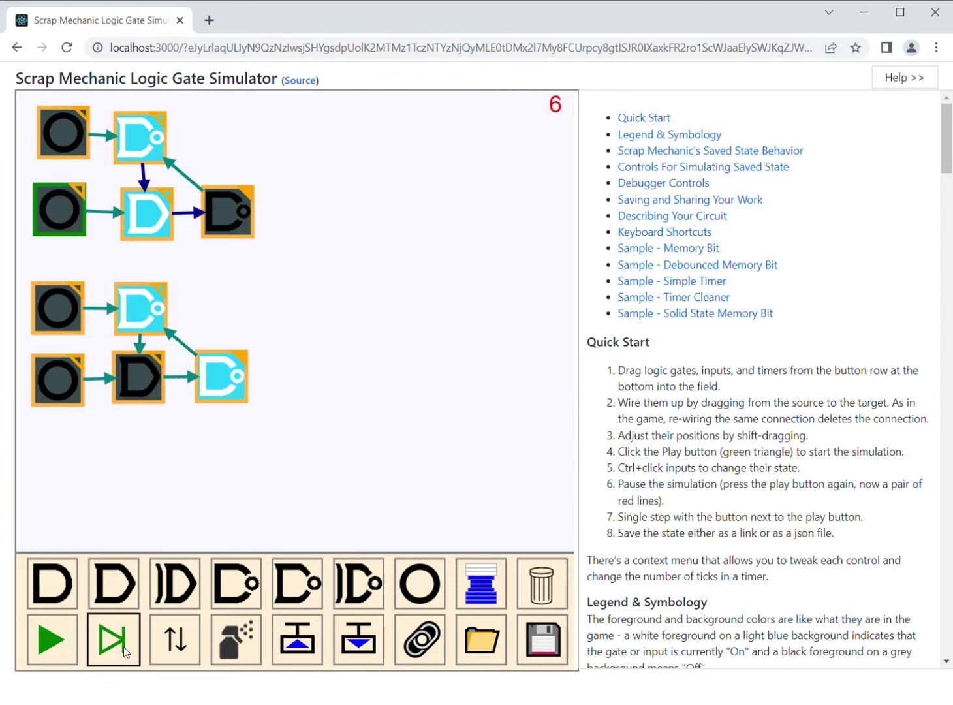
{"action": "triple_click", "coordinate": [124, 648]}
{"action": "triple_click", "coordinate": [125, 650]}
{"action": "double_click", "coordinate": [125, 651]}
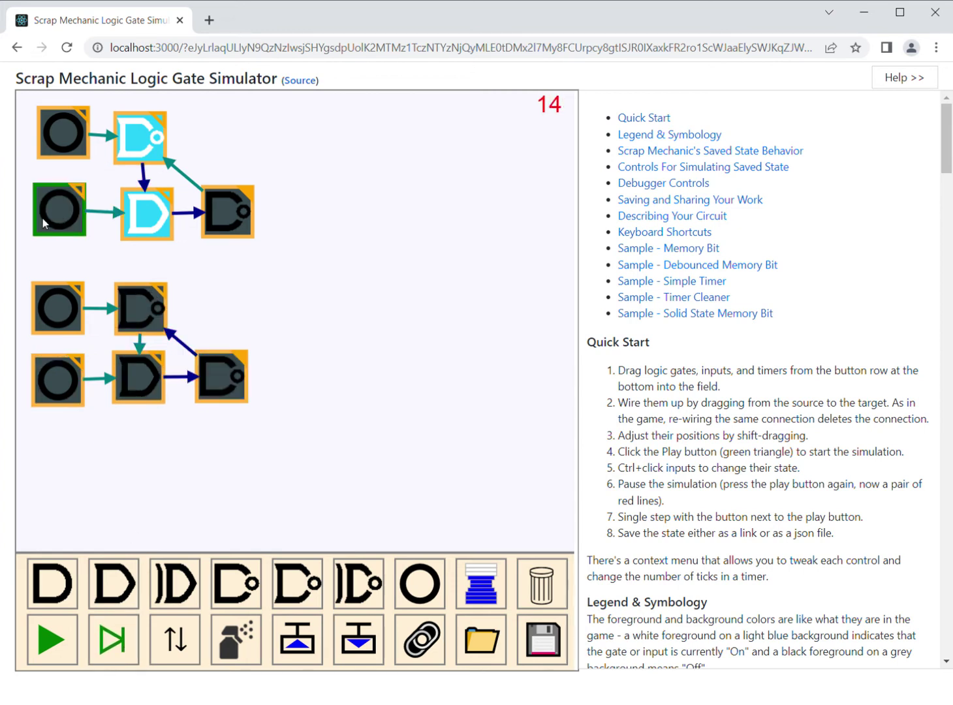
{"action": "mouse_move", "coordinate": [77, 198]}
{"action": "mouse_move", "coordinate": [69, 380]}
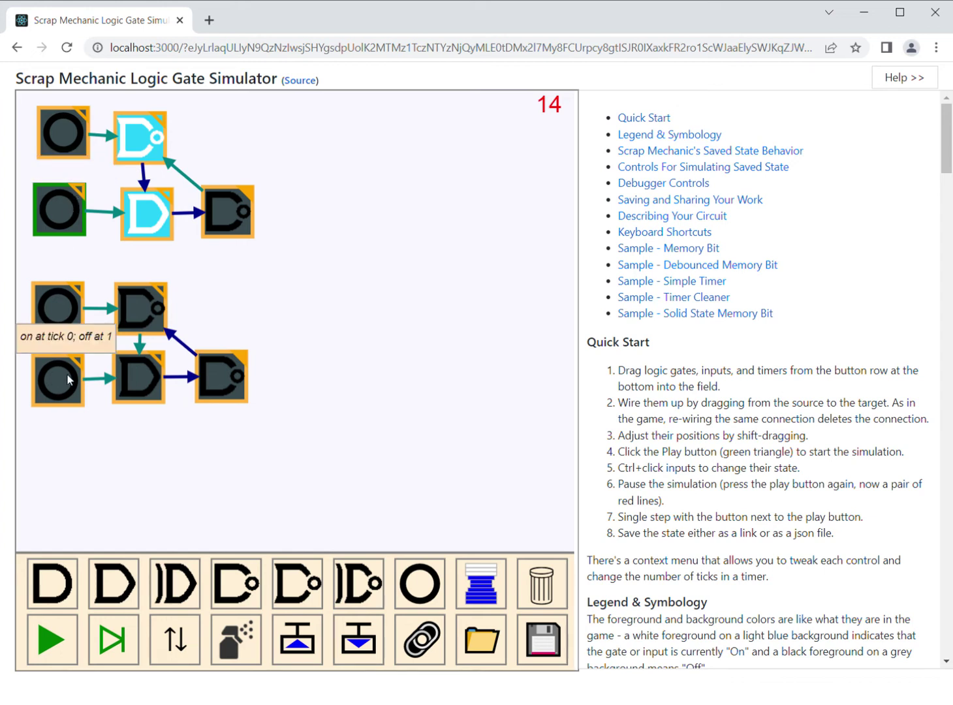
{"action": "left_click", "coordinate": [113, 651]}
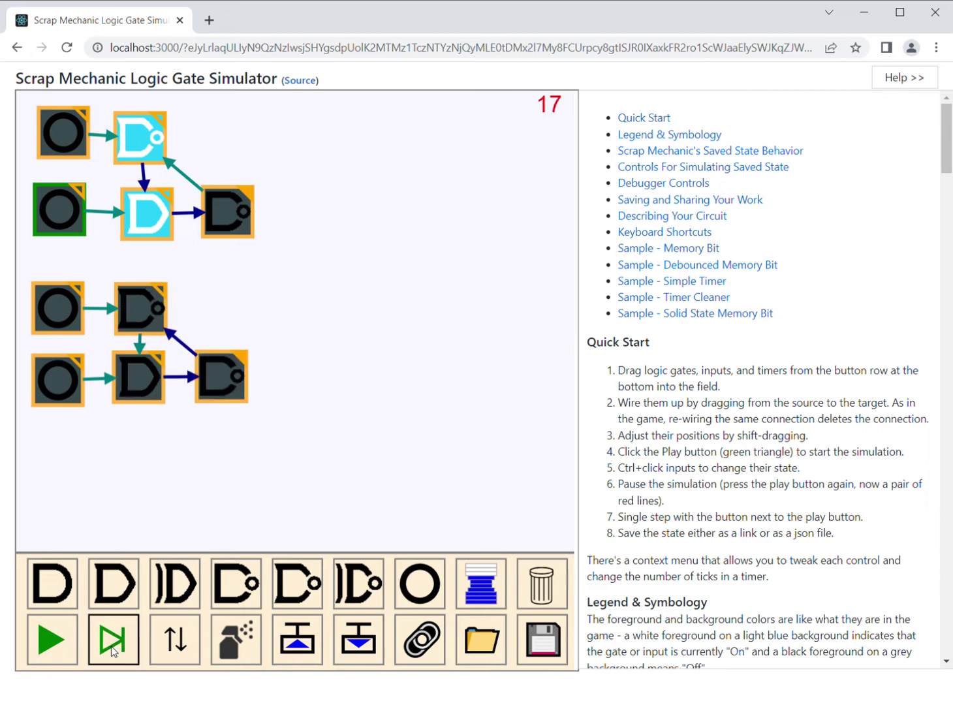
Step: Reload both circuits and replay the recorded inputs tick by tick up to tick 18, comparing the two loops
{"action": "left_click", "coordinate": [182, 648]}
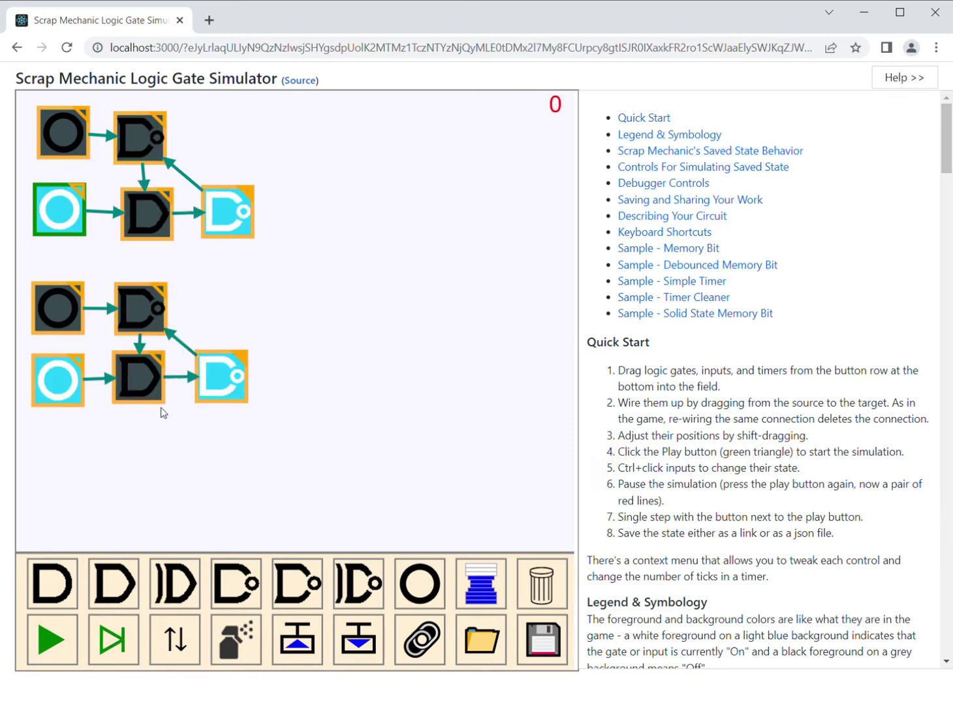
{"action": "left_click", "coordinate": [114, 639]}
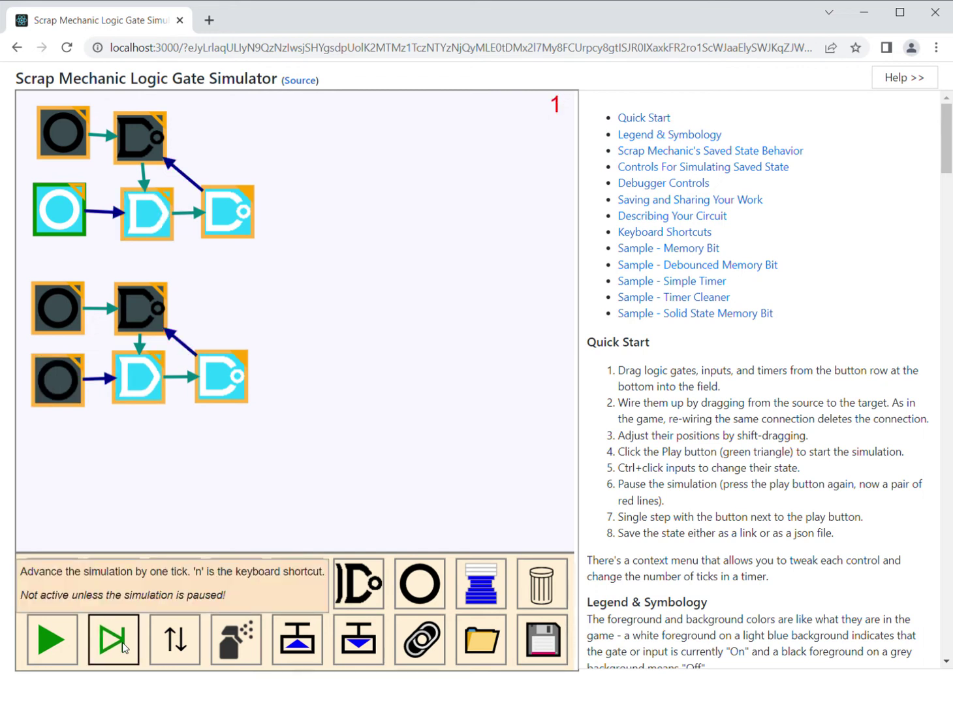
{"action": "left_click", "coordinate": [122, 642]}
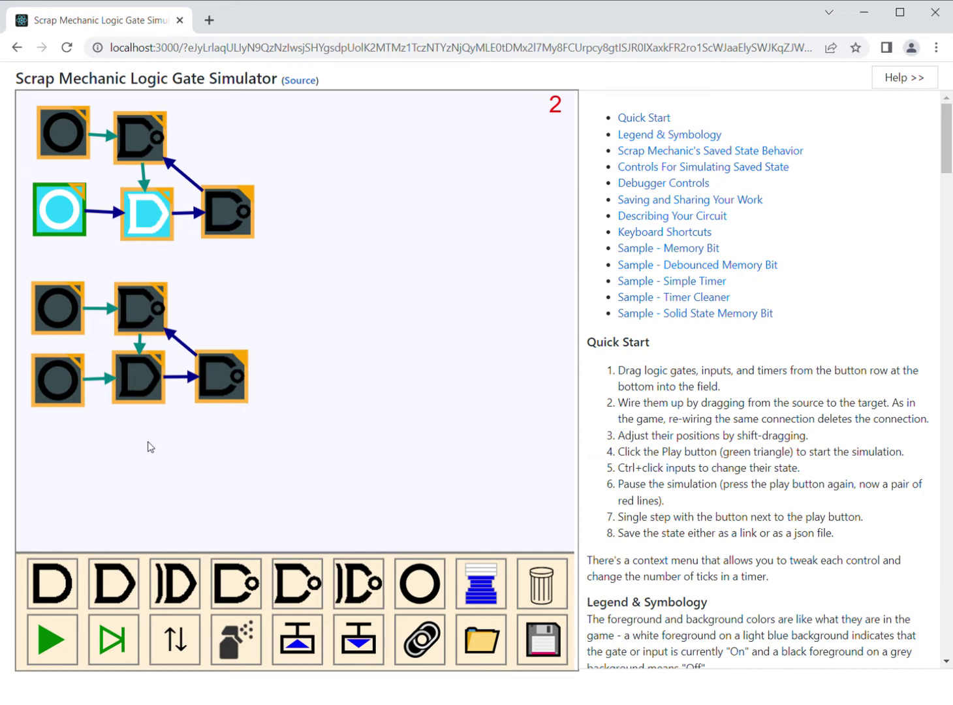
{"action": "left_click", "coordinate": [118, 646]}
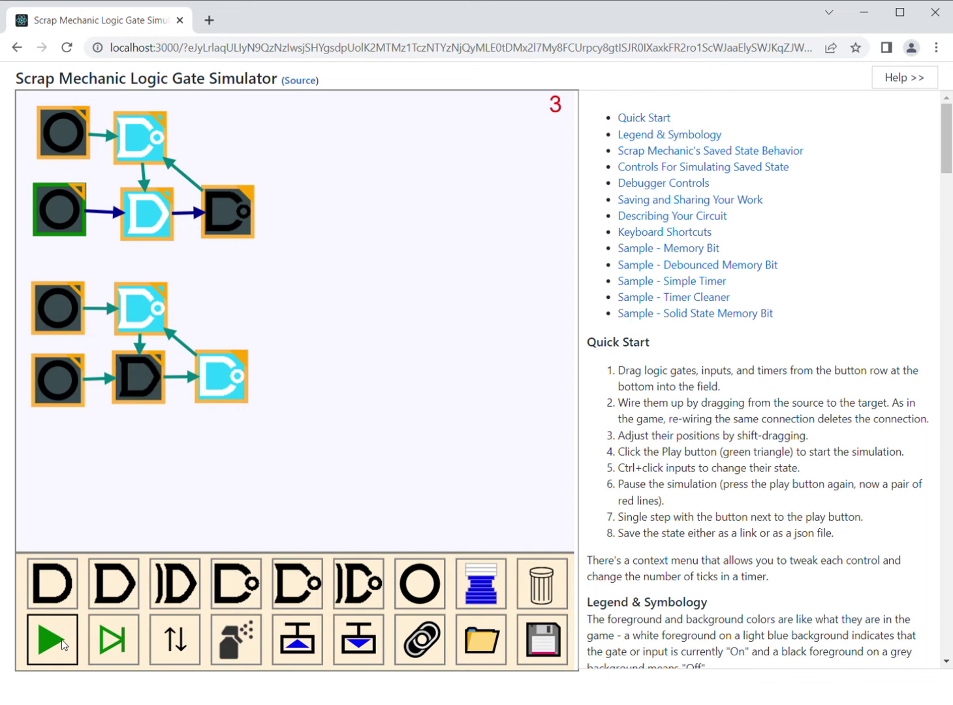
{"action": "left_click", "coordinate": [112, 639]}
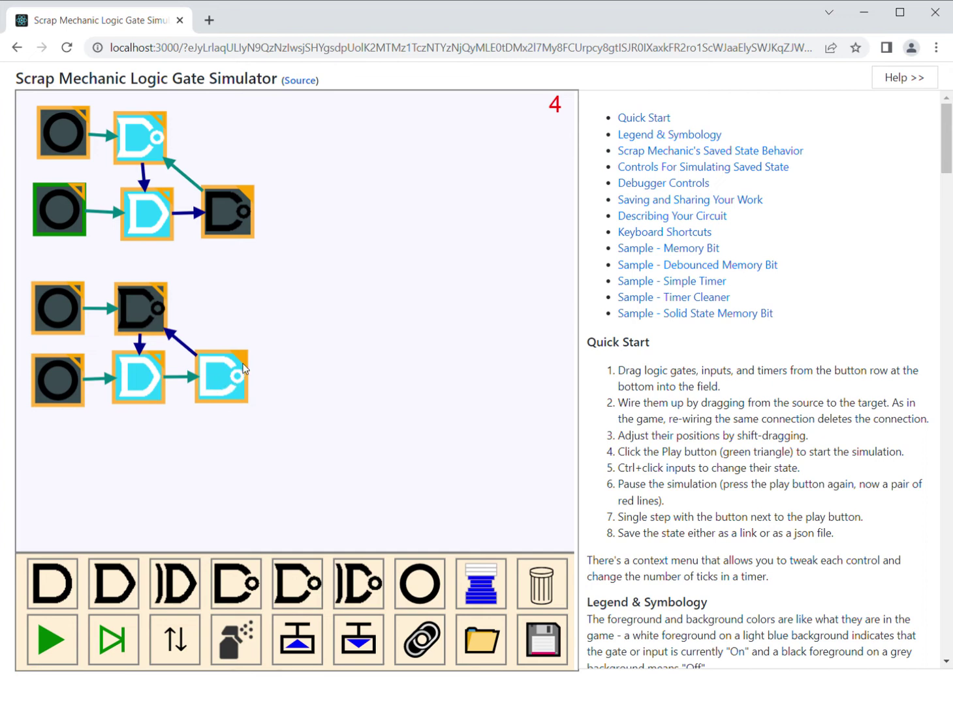
{"action": "double_click", "coordinate": [123, 643]}
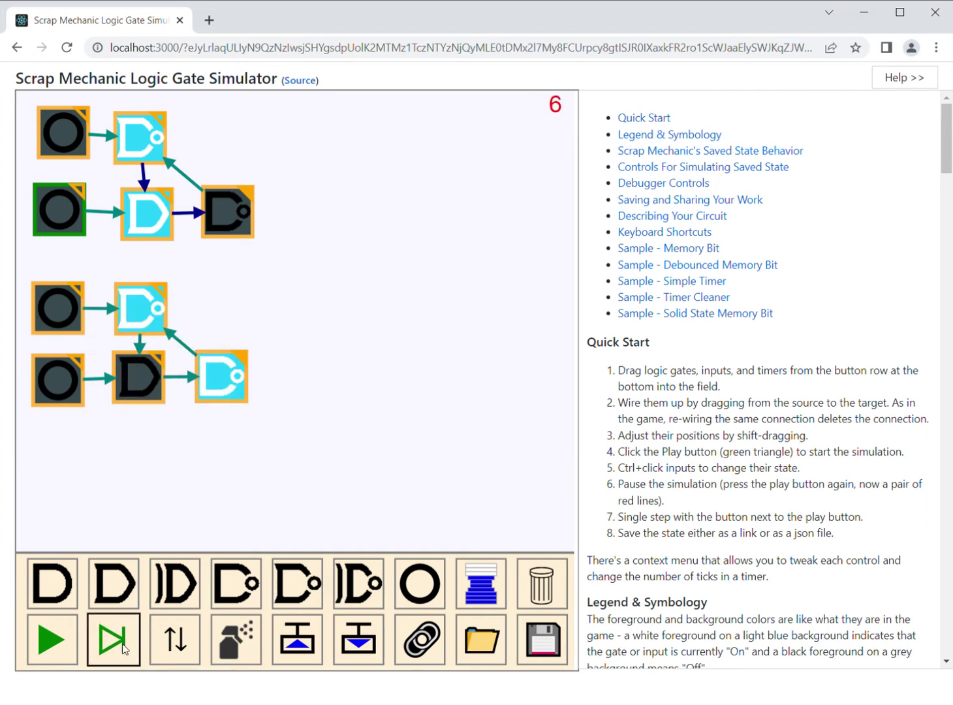
{"action": "double_click", "coordinate": [122, 643]}
{"action": "triple_click", "coordinate": [123, 645]}
{"action": "double_click", "coordinate": [124, 646]}
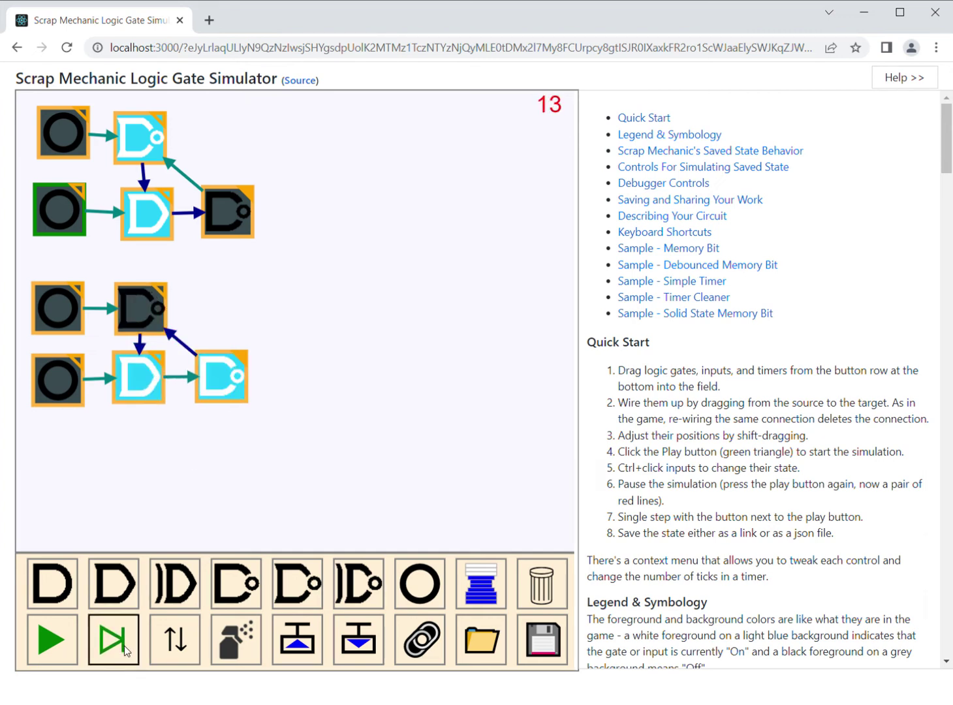
{"action": "left_click", "coordinate": [125, 646]}
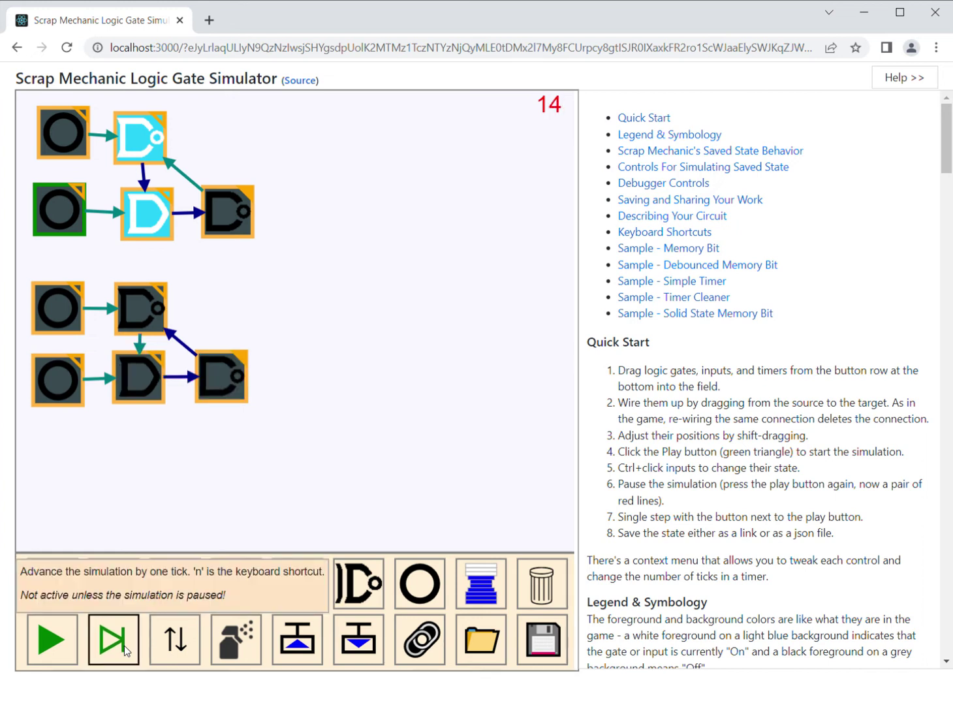
{"action": "left_click", "coordinate": [124, 645]}
{"action": "double_click", "coordinate": [125, 646]}
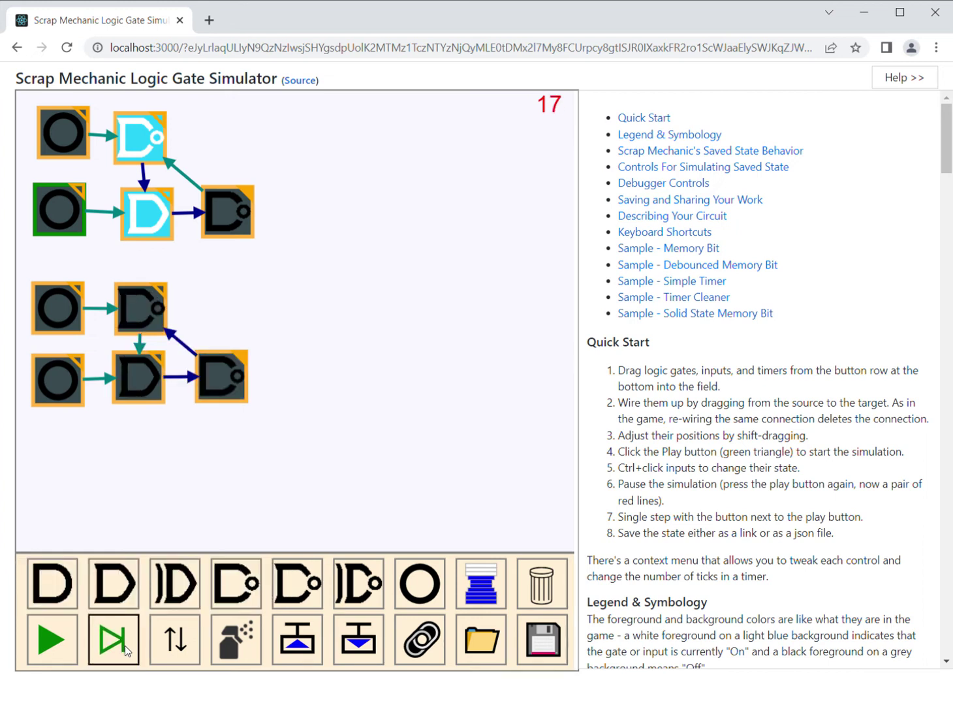
{"action": "left_click", "coordinate": [125, 645]}
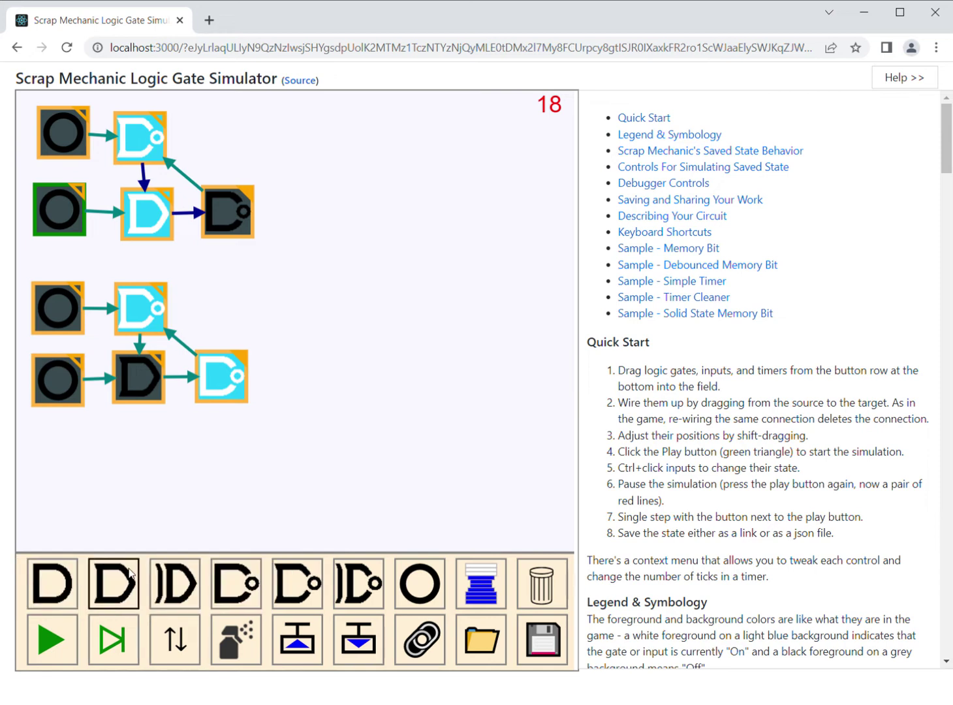
Step: Add an AND gate below the second circuit, wired from its lower input and into its OR gate
{"action": "left_click_drag", "start_coordinate": [52, 574], "coordinate": [135, 395]}
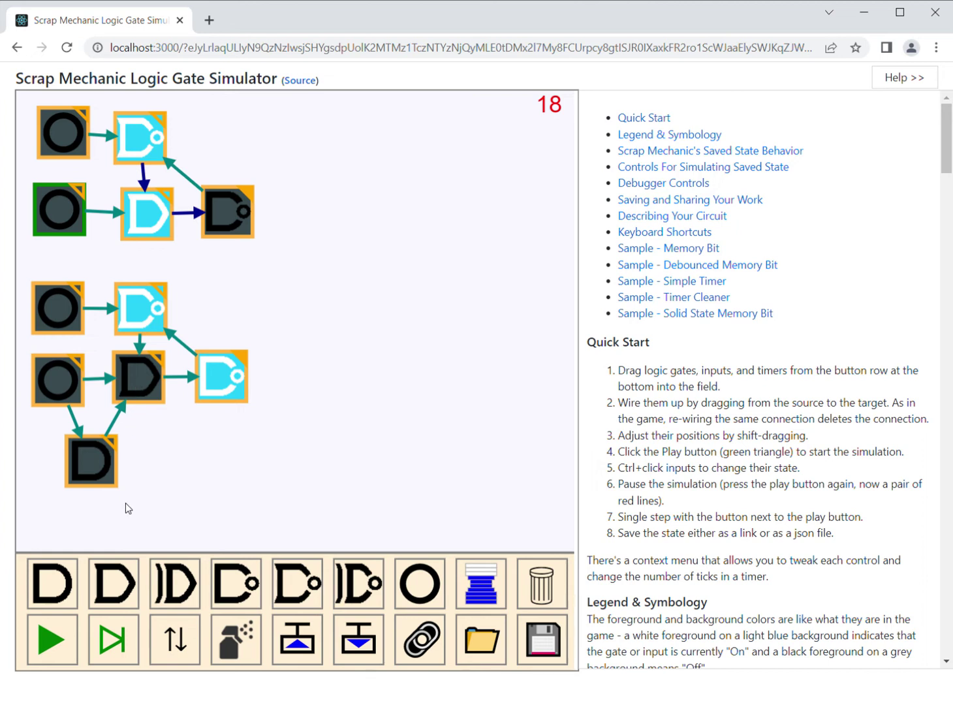
Step: Reload both circuits and step the recorded inputs tick by tick to tick 5 with the added AND gate
{"action": "left_click", "coordinate": [185, 640]}
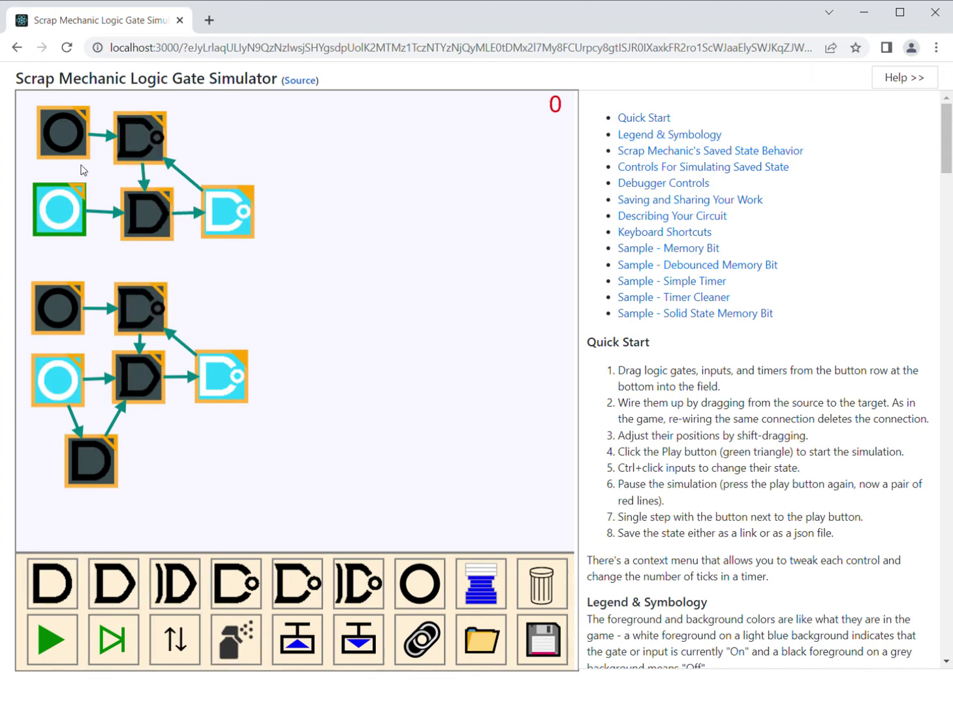
{"action": "left_click", "coordinate": [112, 642]}
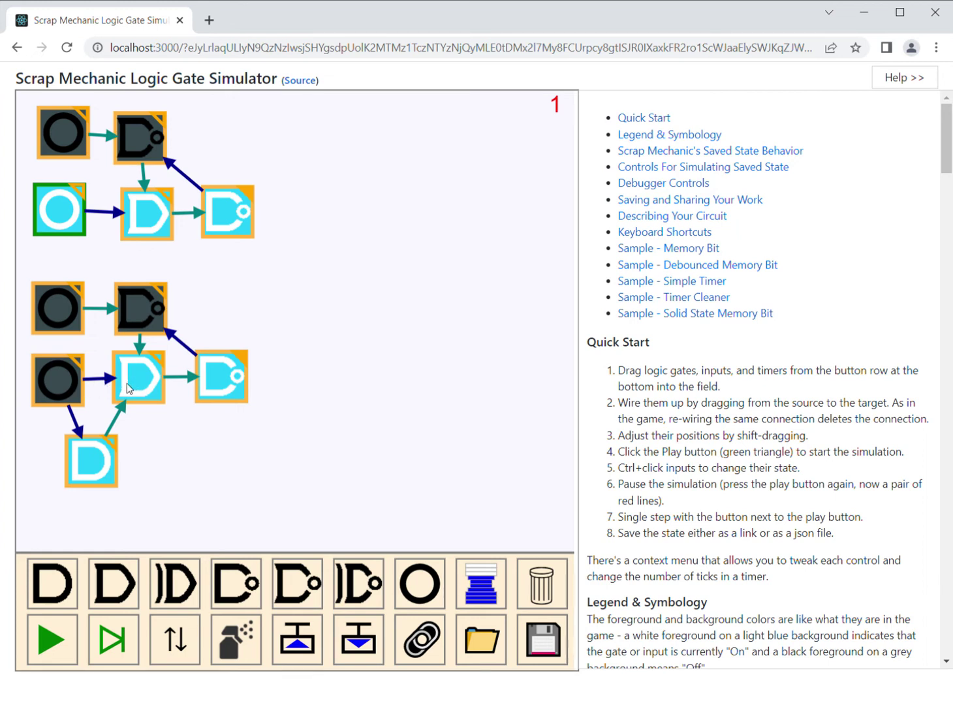
{"action": "left_click", "coordinate": [120, 636]}
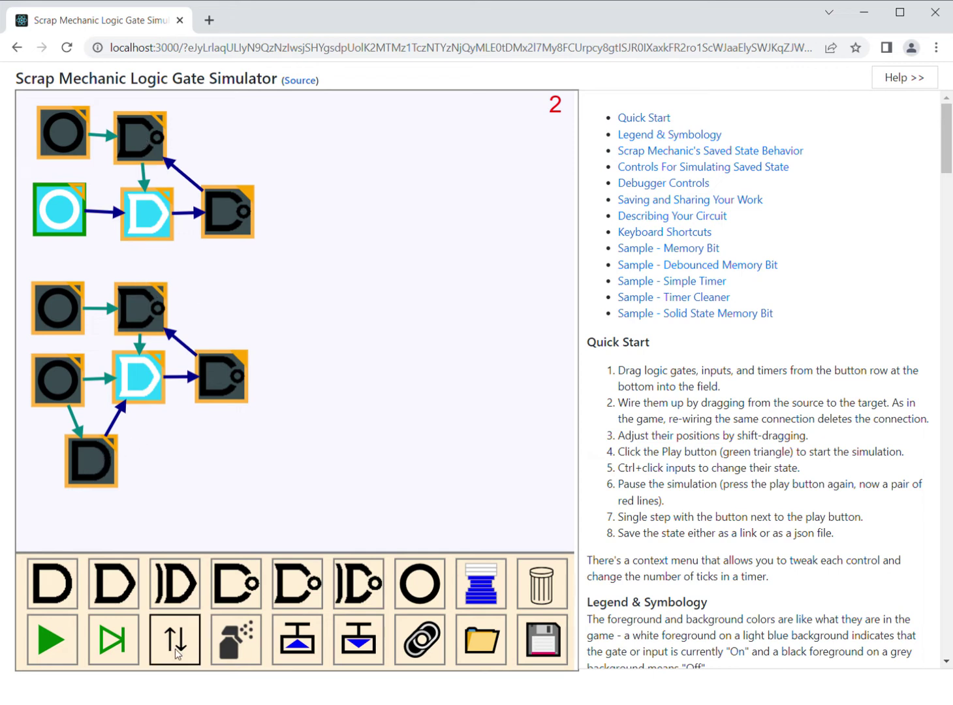
{"action": "left_click", "coordinate": [125, 646]}
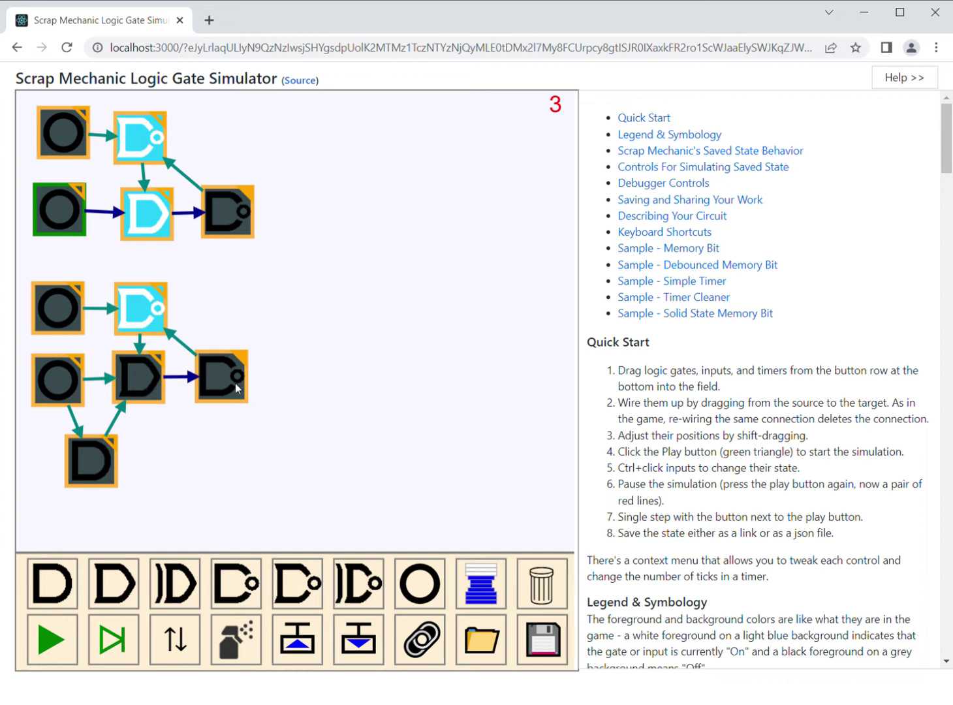
{"action": "left_click", "coordinate": [107, 640]}
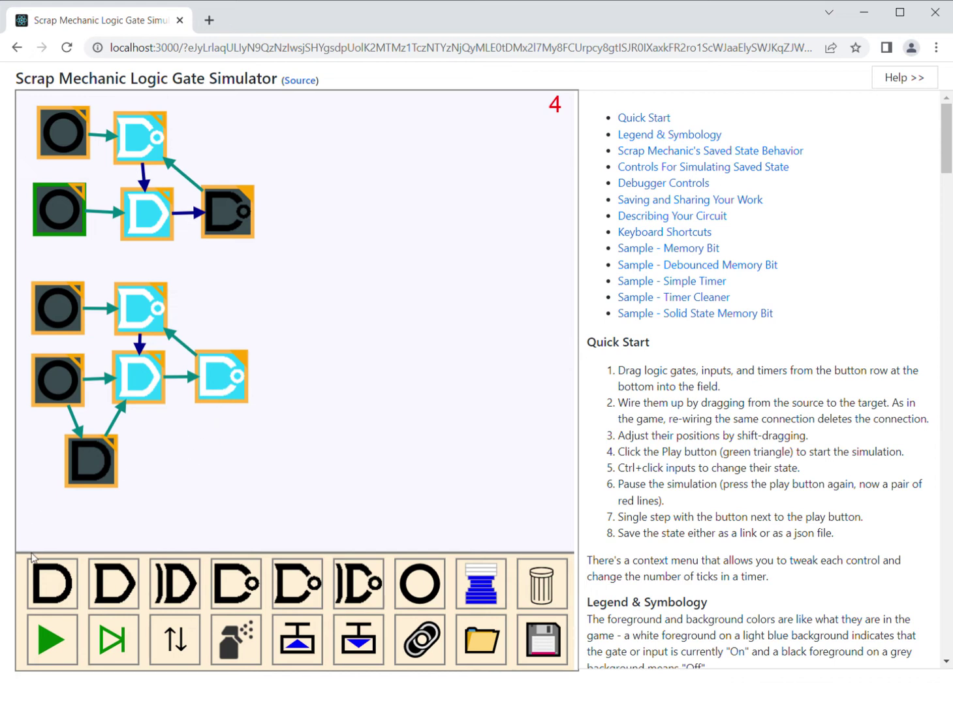
{"action": "left_click", "coordinate": [109, 646]}
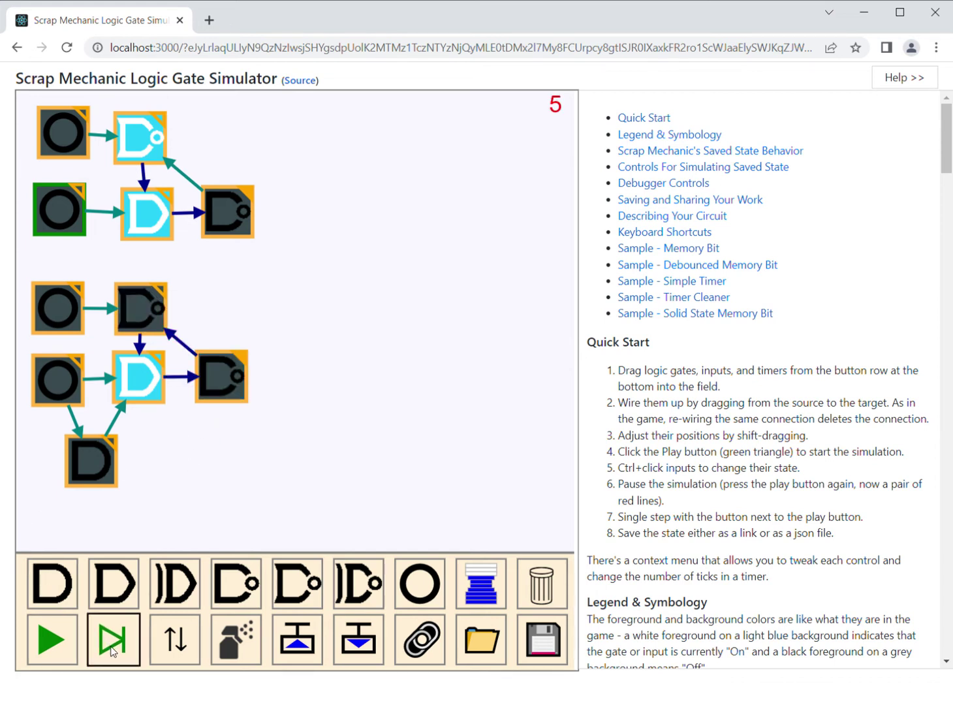
Step: Continue the replay of both circuits in single ticks up to tick 12
{"action": "left_click", "coordinate": [111, 650]}
{"action": "left_click", "coordinate": [113, 650]}
{"action": "left_click", "coordinate": [113, 651]}
{"action": "left_click", "coordinate": [113, 651]}
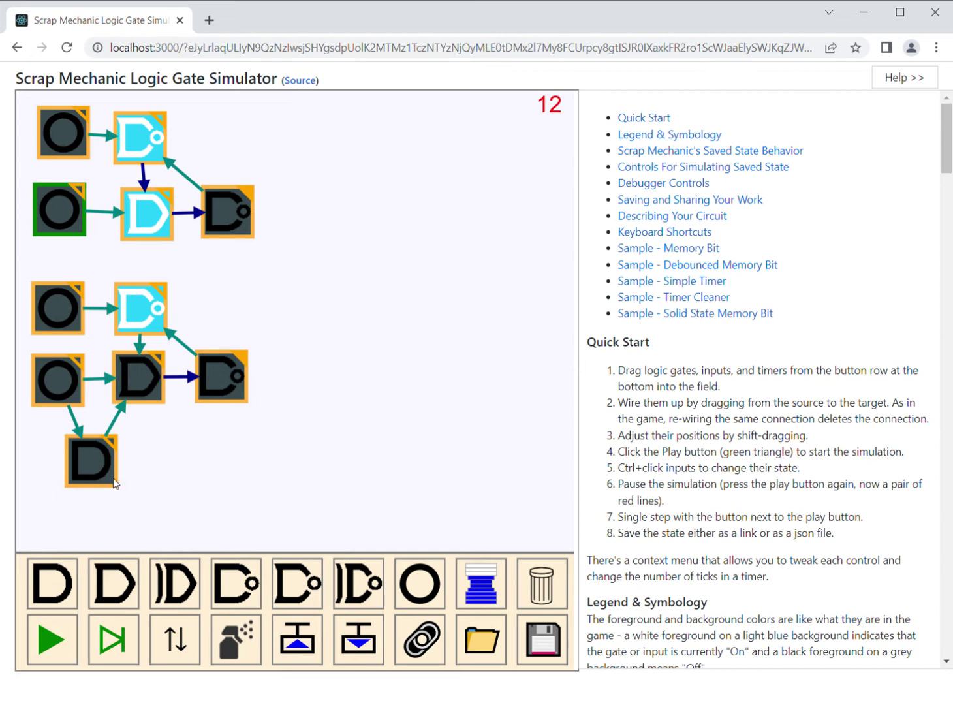
Step: Add a second AND gate beside the first, fed by it and wired into the second circuit's OR gate, and align the two
{"action": "key", "text": "a"}
{"action": "left_click_drag", "start_coordinate": [116, 469], "coordinate": [139, 371]}
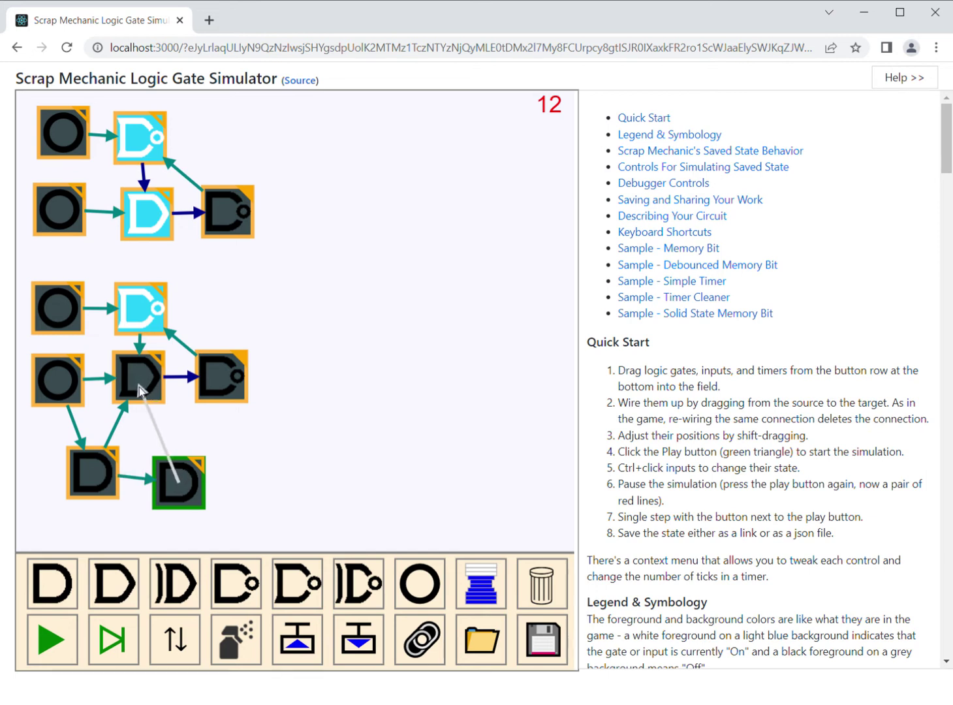
{"action": "left_click_drag", "start_coordinate": [166, 491], "coordinate": [162, 482]}
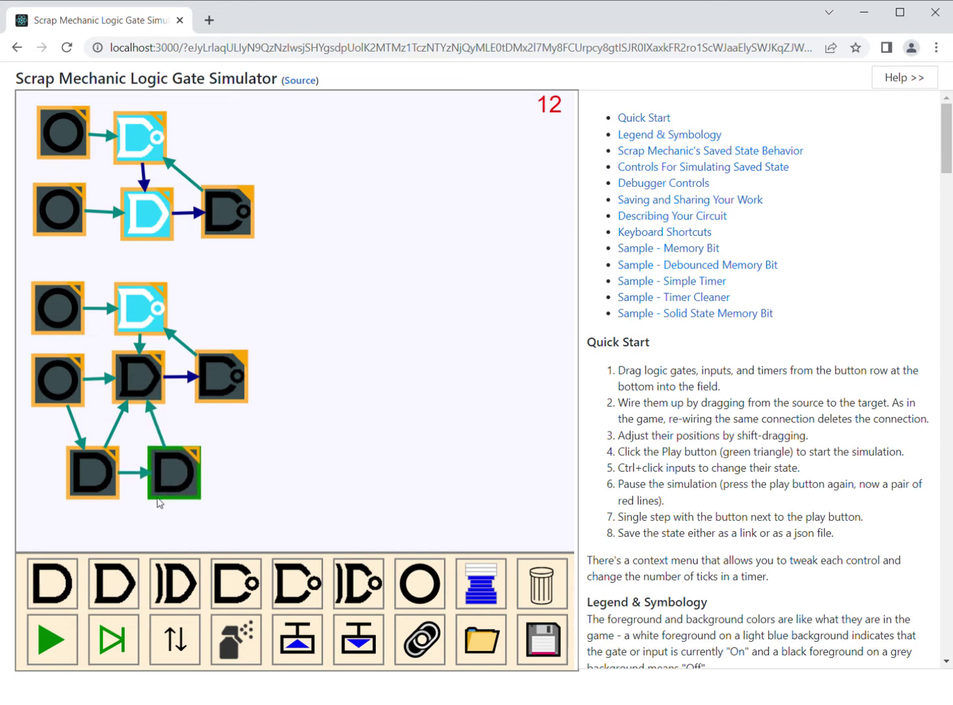
Step: Reload both circuits, run the simulation continuously, pause it at tick 31, and deselect the new AND gate
{"action": "left_click", "coordinate": [188, 645]}
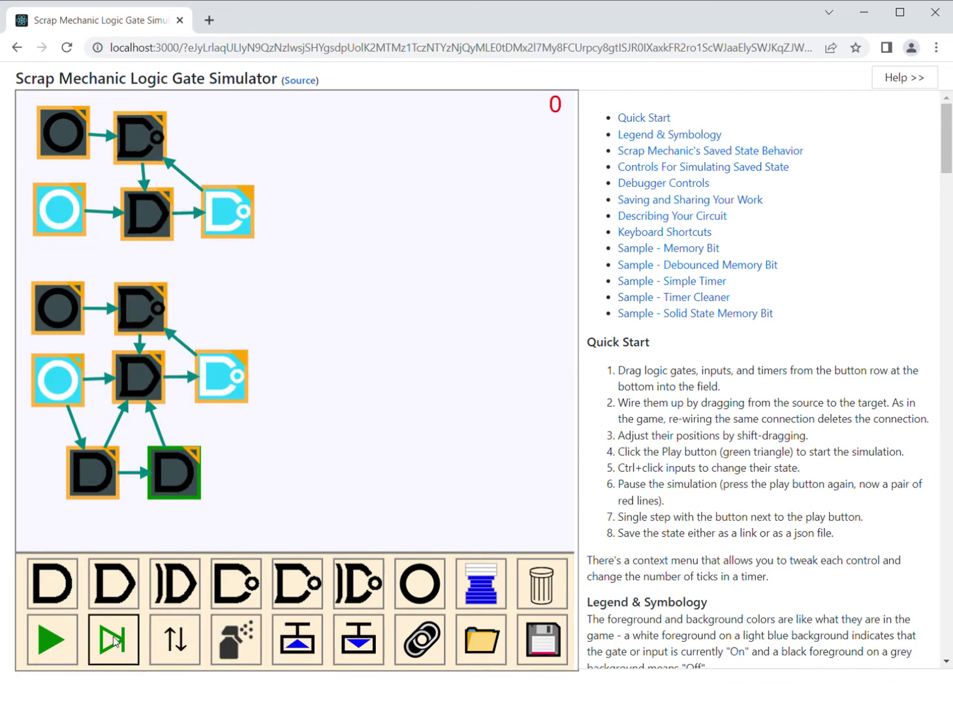
{"action": "left_click", "coordinate": [62, 641]}
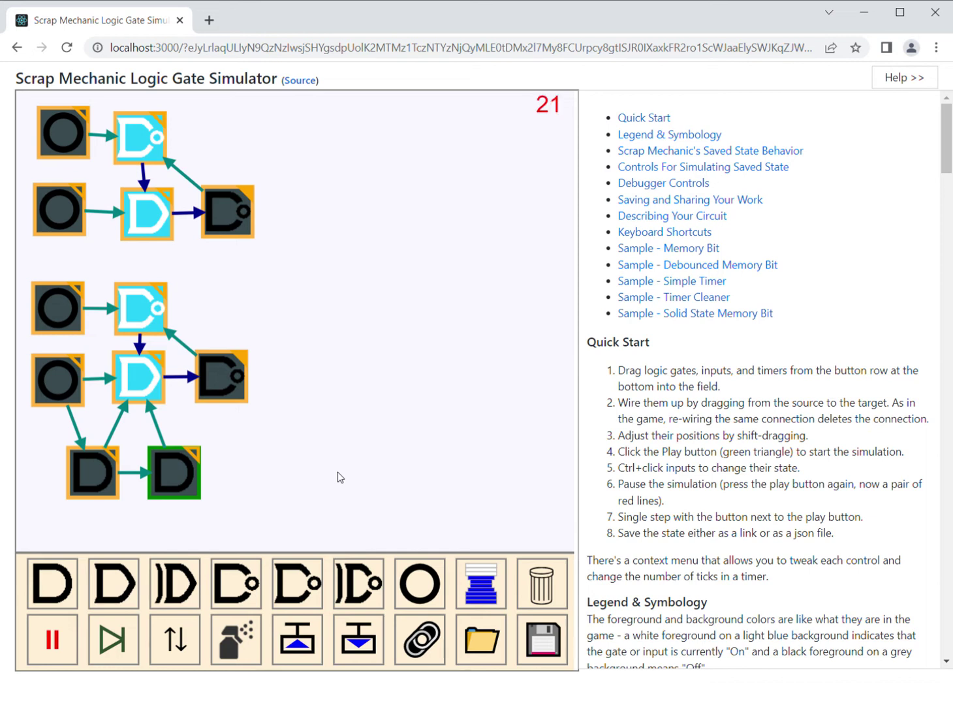
{"action": "left_click", "coordinate": [36, 646]}
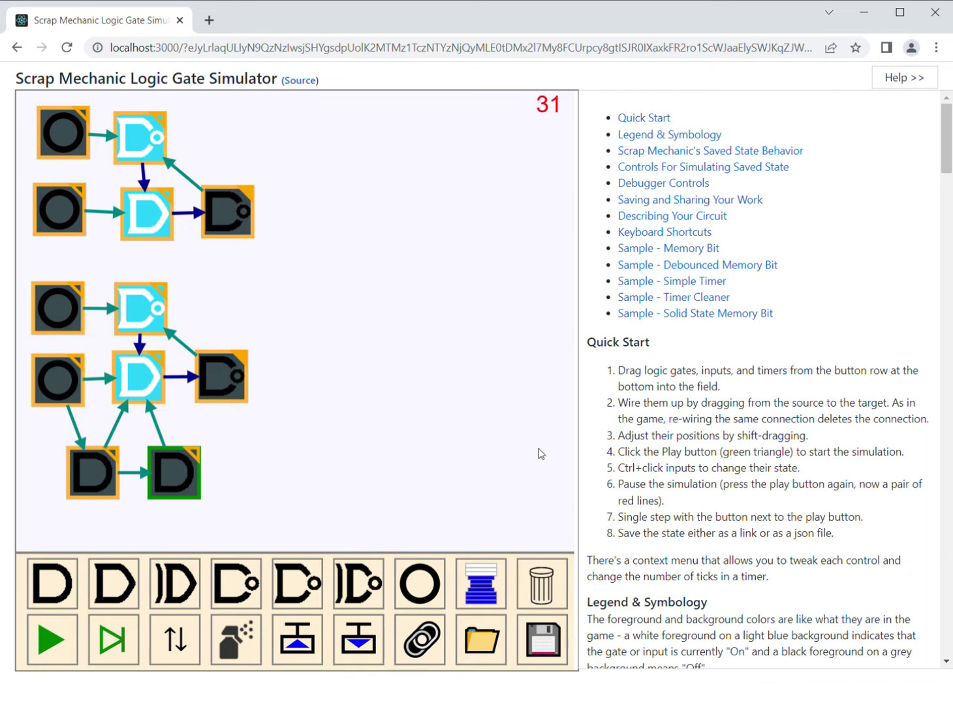
{"action": "left_click", "coordinate": [406, 430]}
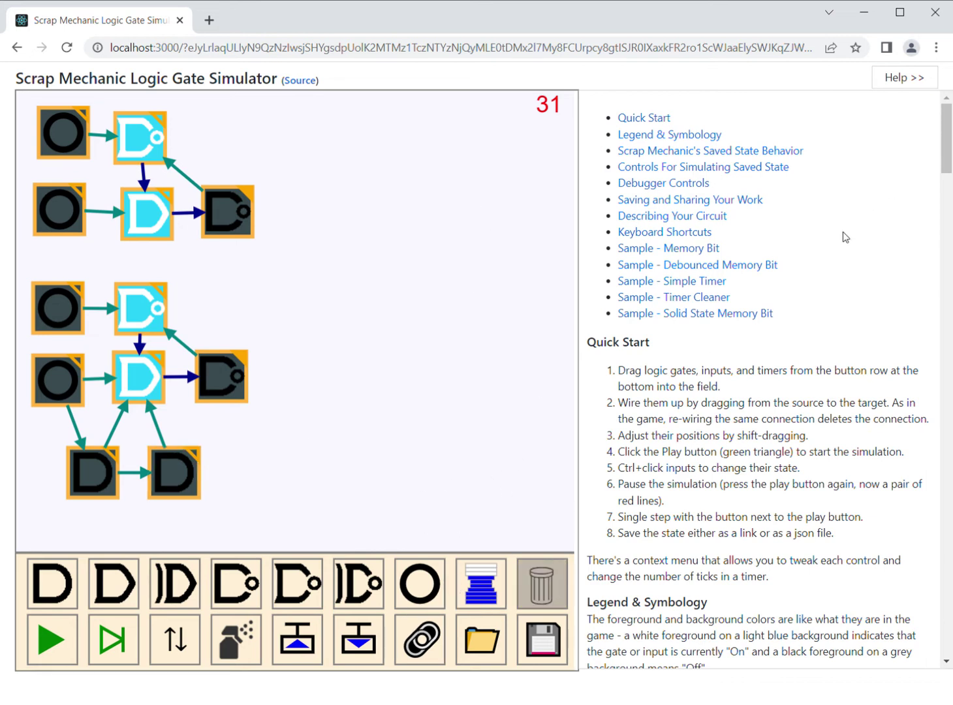
Step: Skim the start of the help text, then hide the help panel and show it again
{"action": "scroll", "coordinate": [781, 502], "scroll_direction": "down", "scroll_amount": 1}
{"action": "scroll", "coordinate": [783, 490], "scroll_direction": "up", "scroll_amount": 1}
{"action": "scroll", "coordinate": [821, 257], "scroll_direction": "down", "scroll_amount": 5}
{"action": "scroll", "coordinate": [825, 260], "scroll_direction": "up", "scroll_amount": 5}
{"action": "left_click", "coordinate": [919, 77]}
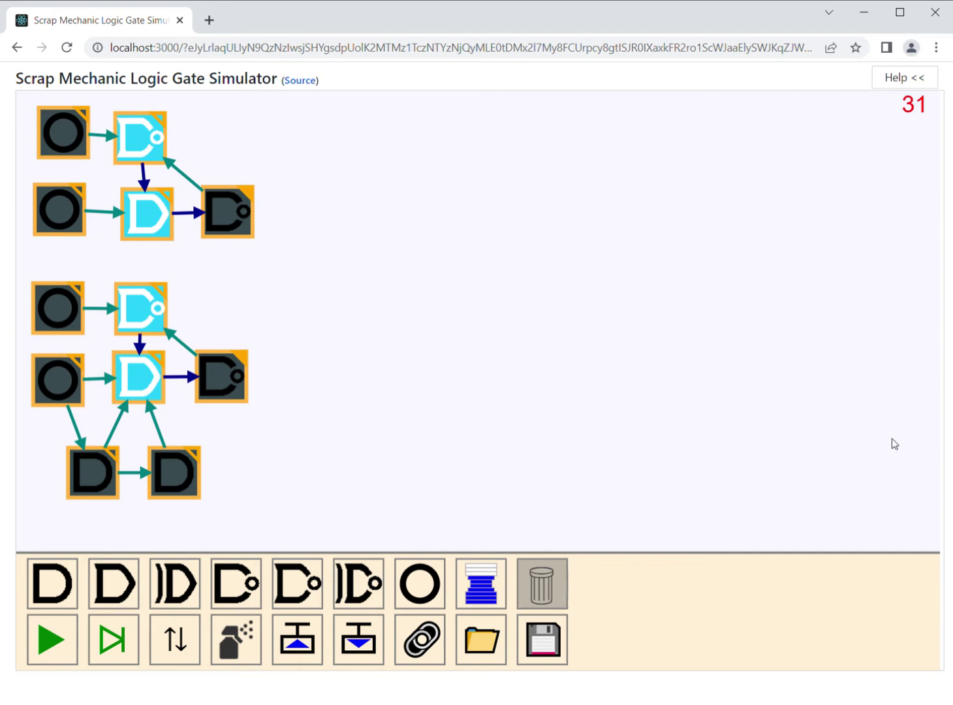
{"action": "left_click", "coordinate": [901, 80]}
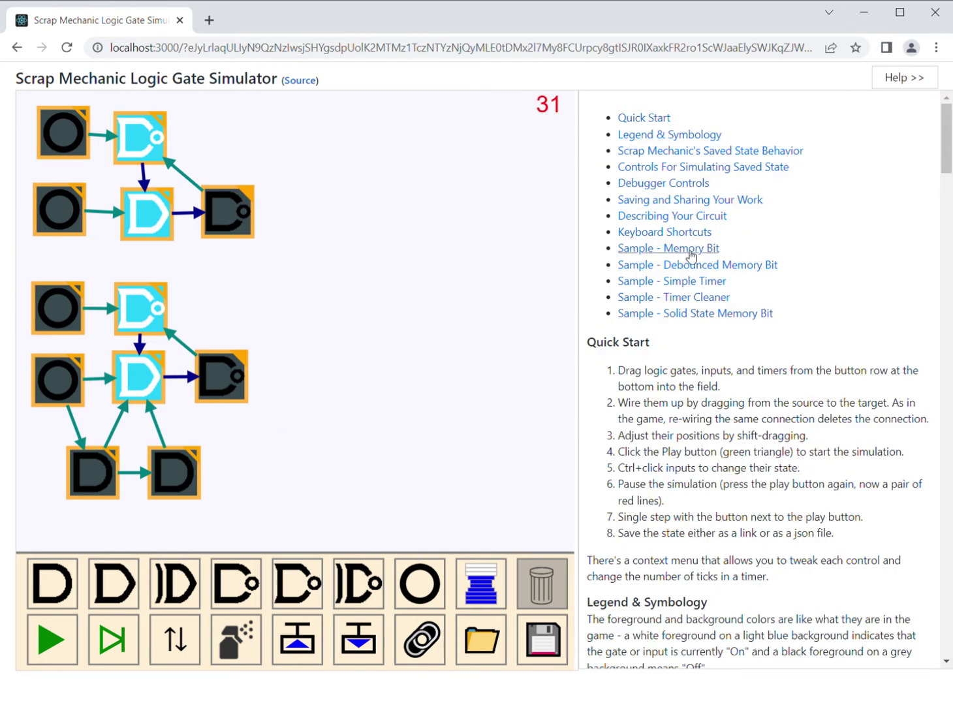
Step: Review the Keyboard Shortcuts help section and skim the sections above it back to the table of contents
{"action": "left_click", "coordinate": [635, 233]}
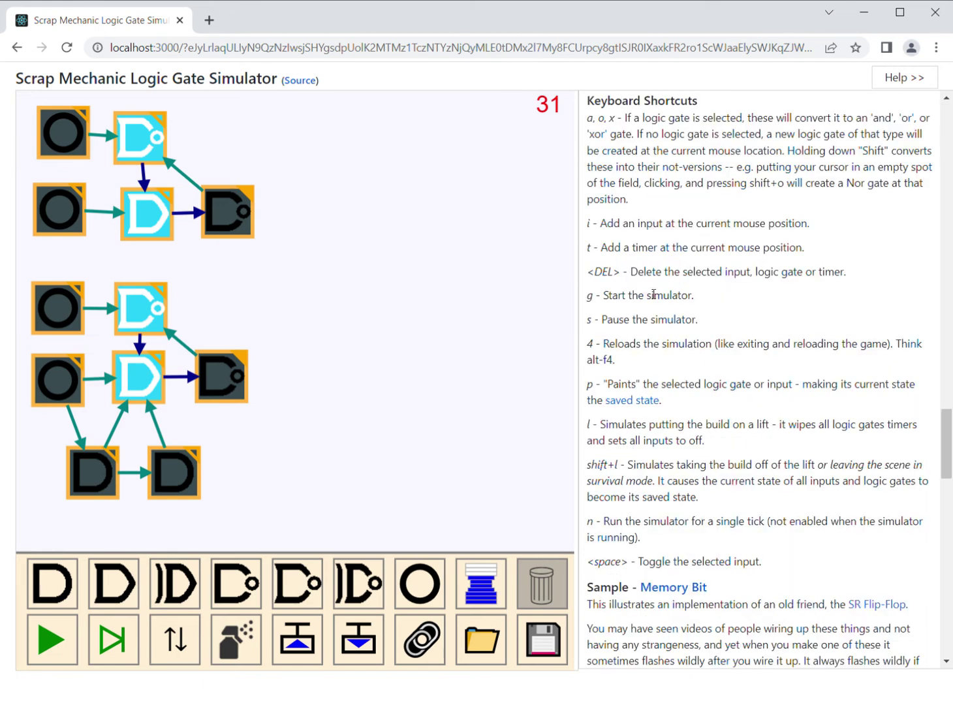
{"action": "scroll", "coordinate": [638, 330], "scroll_direction": "down", "scroll_amount": 2}
{"action": "scroll", "coordinate": [647, 324], "scroll_direction": "up", "scroll_amount": 3}
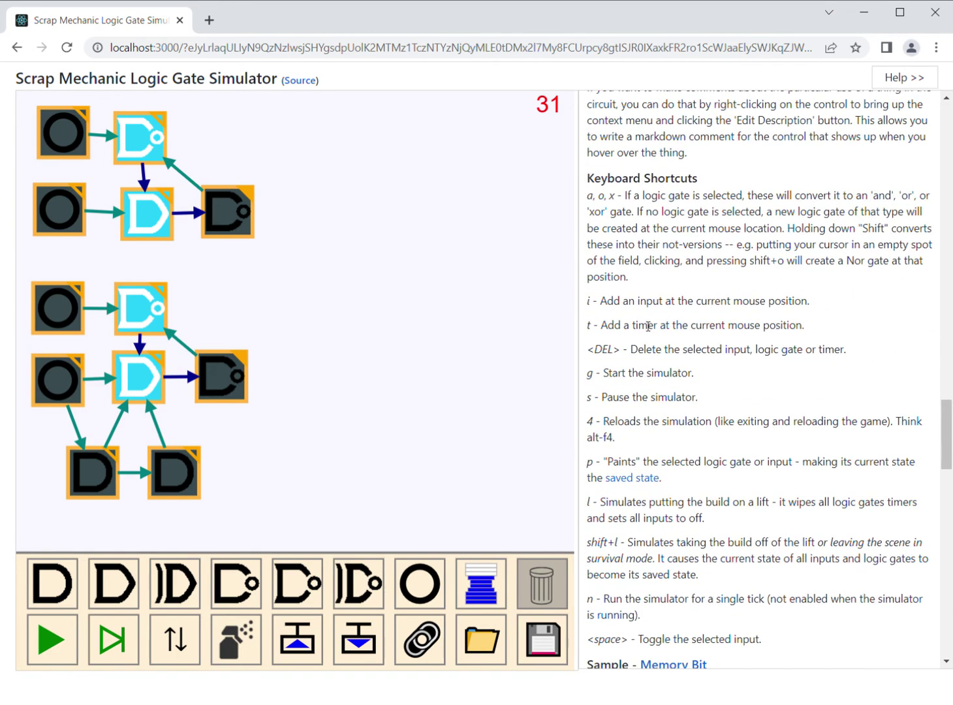
{"action": "scroll", "coordinate": [644, 323], "scroll_direction": "down", "scroll_amount": 4}
{"action": "scroll", "coordinate": [649, 320], "scroll_direction": "up", "scroll_amount": 11}
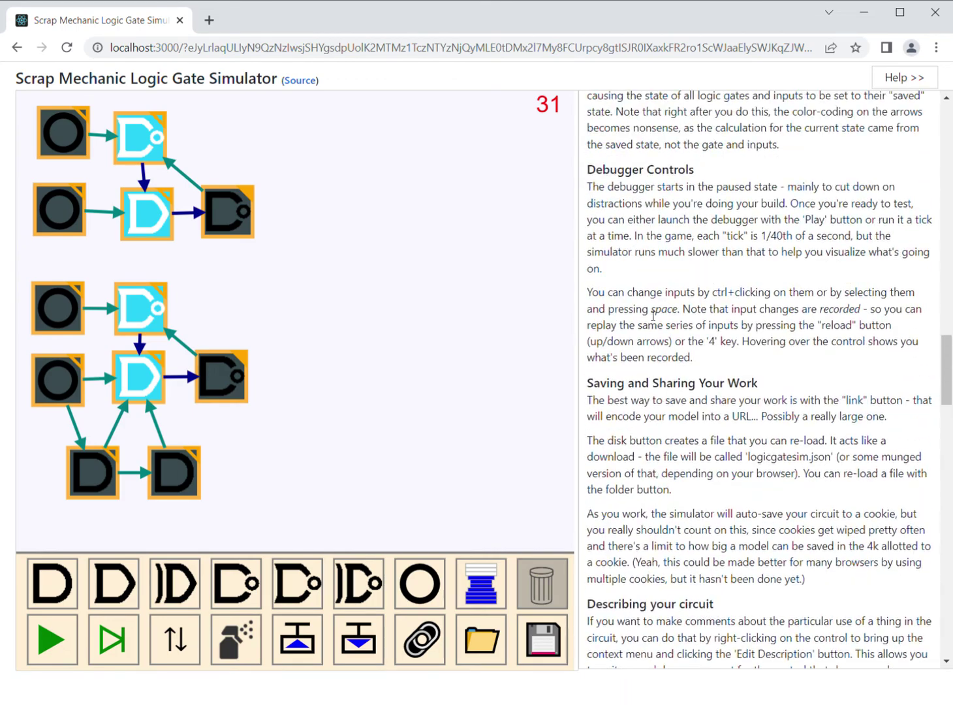
{"action": "scroll", "coordinate": [653, 316], "scroll_direction": "up", "scroll_amount": 20}
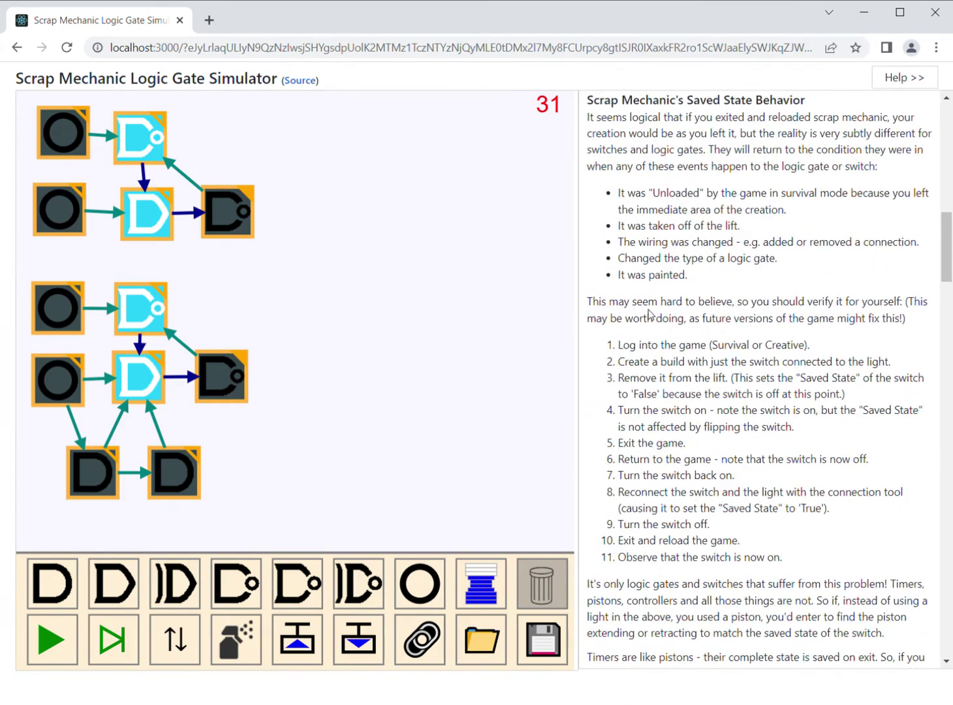
{"action": "scroll", "coordinate": [649, 315], "scroll_direction": "up", "scroll_amount": 12}
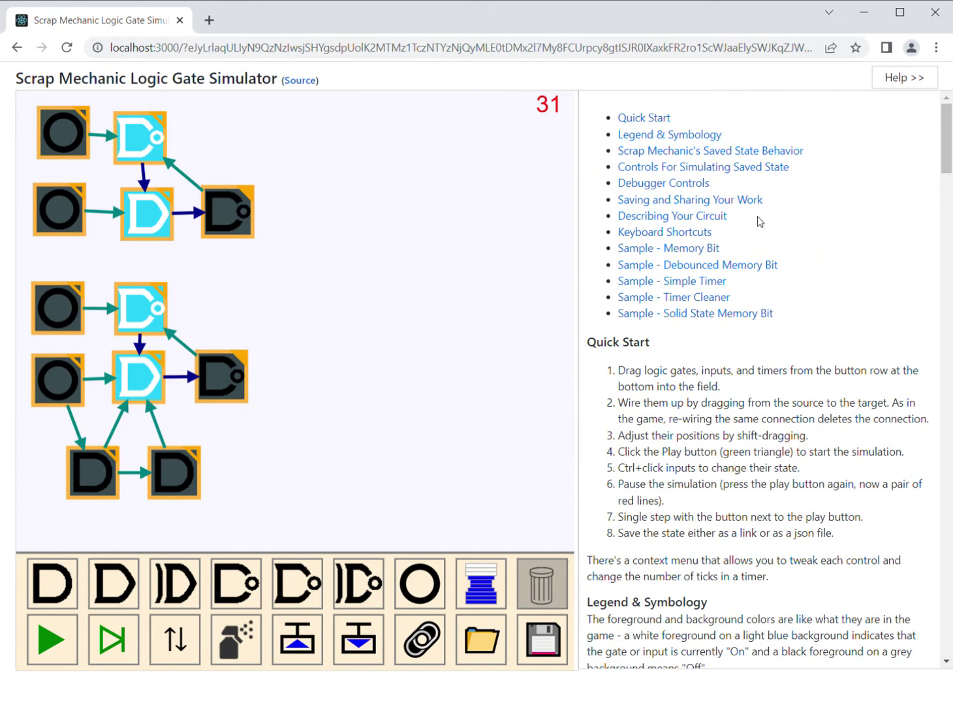
Step: Load the Debounced Memory Bit sample circuit from the help, and skim the descriptions of the remaining samples
{"action": "left_click", "coordinate": [680, 270]}
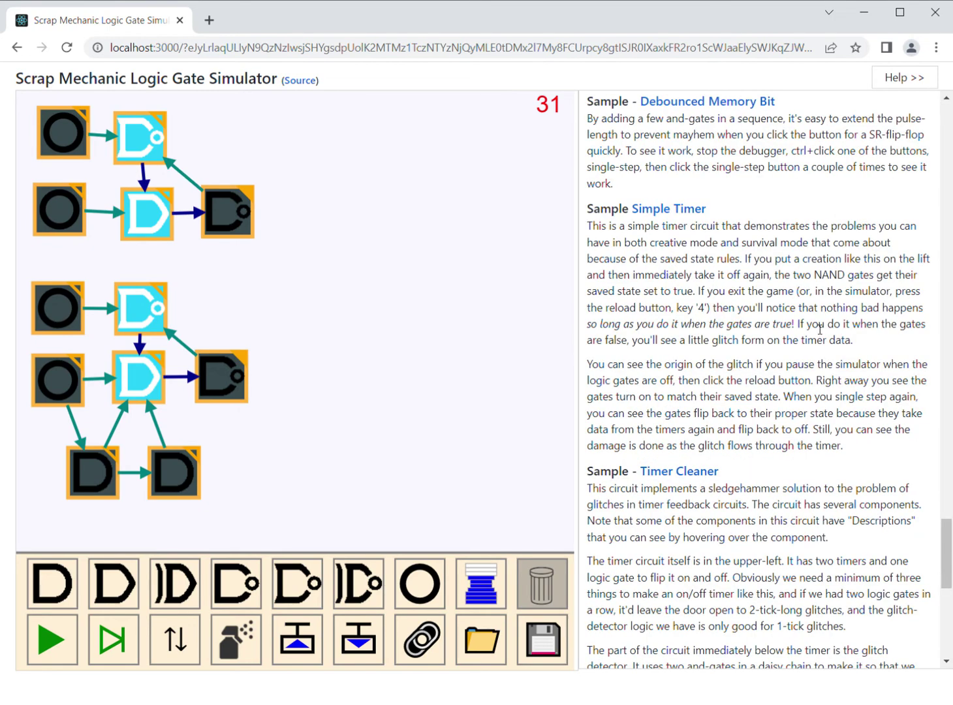
{"action": "left_click", "coordinate": [714, 104]}
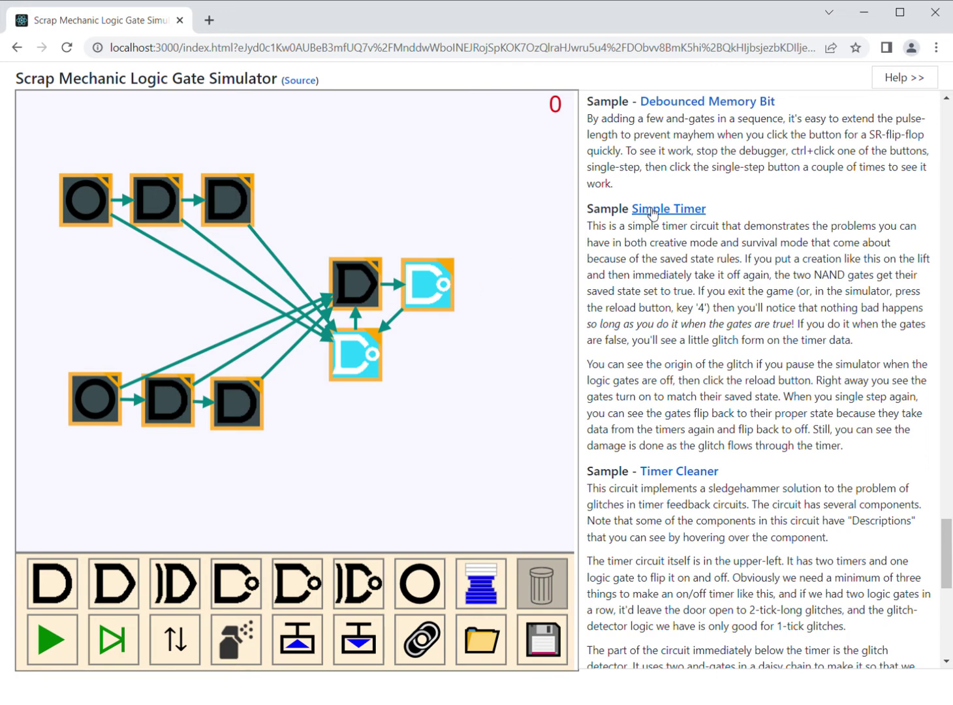
{"action": "scroll", "coordinate": [671, 340], "scroll_direction": "down", "scroll_amount": 6}
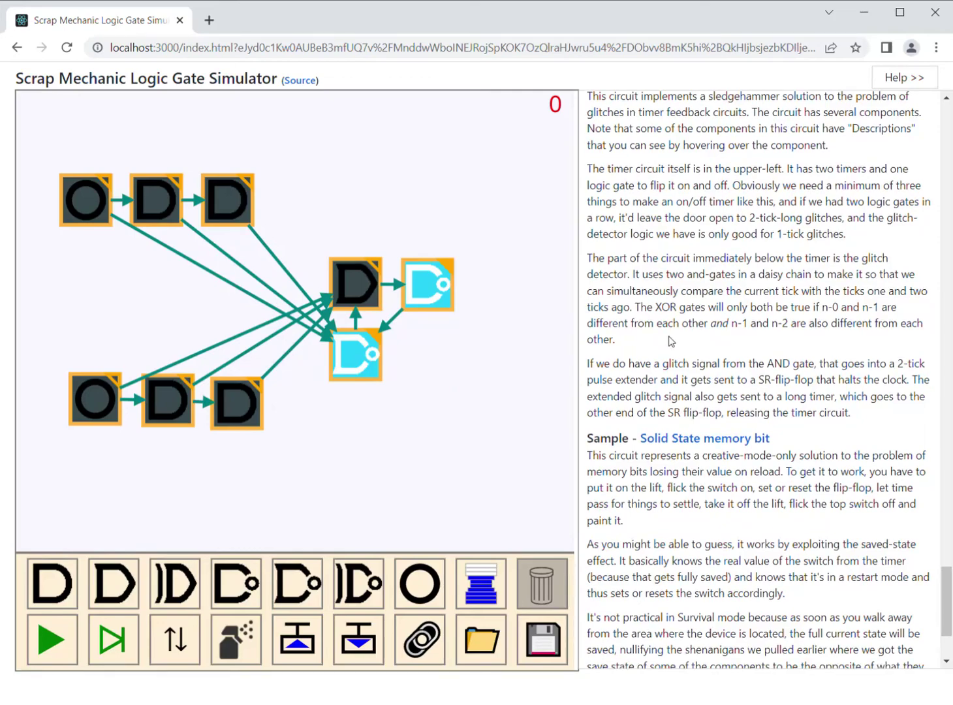
{"action": "scroll", "coordinate": [666, 331], "scroll_direction": "down", "scroll_amount": 3}
{"action": "scroll", "coordinate": [673, 330], "scroll_direction": "up", "scroll_amount": 6}
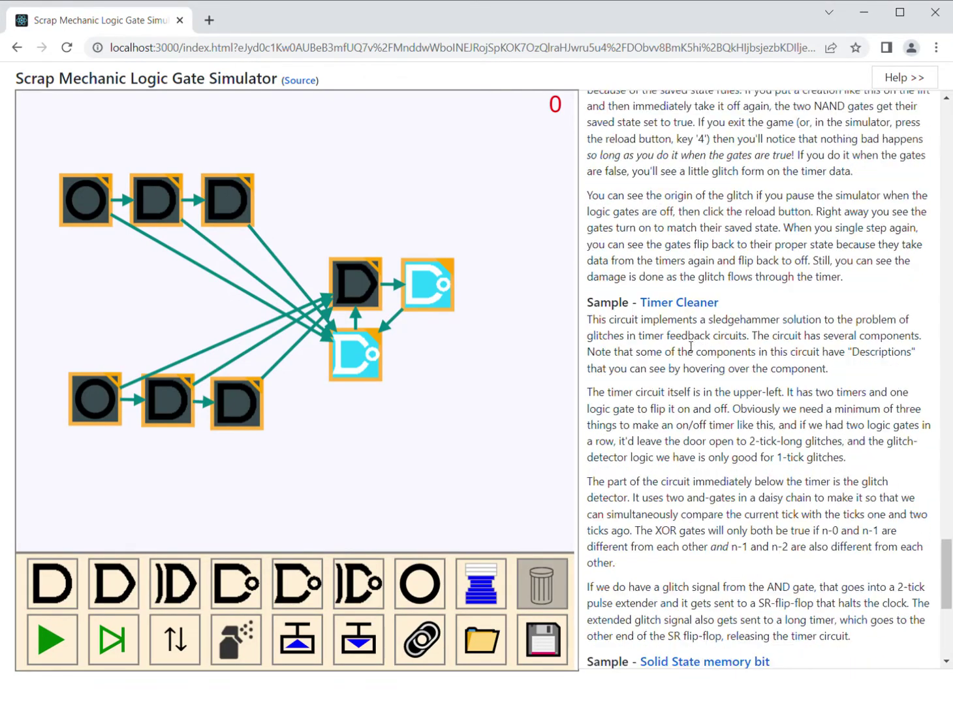
{"action": "scroll", "coordinate": [691, 347], "scroll_direction": "up", "scroll_amount": 2}
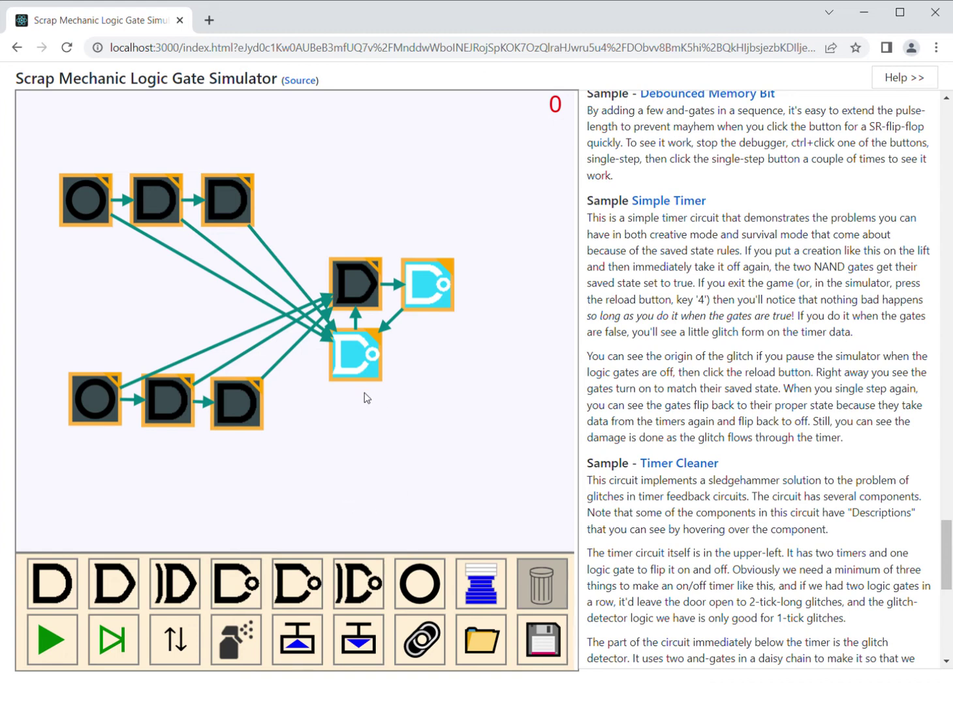
Step: Copy a shareable link of the sample circuit to the clipboard and dismiss the notice
{"action": "left_click", "coordinate": [412, 639]}
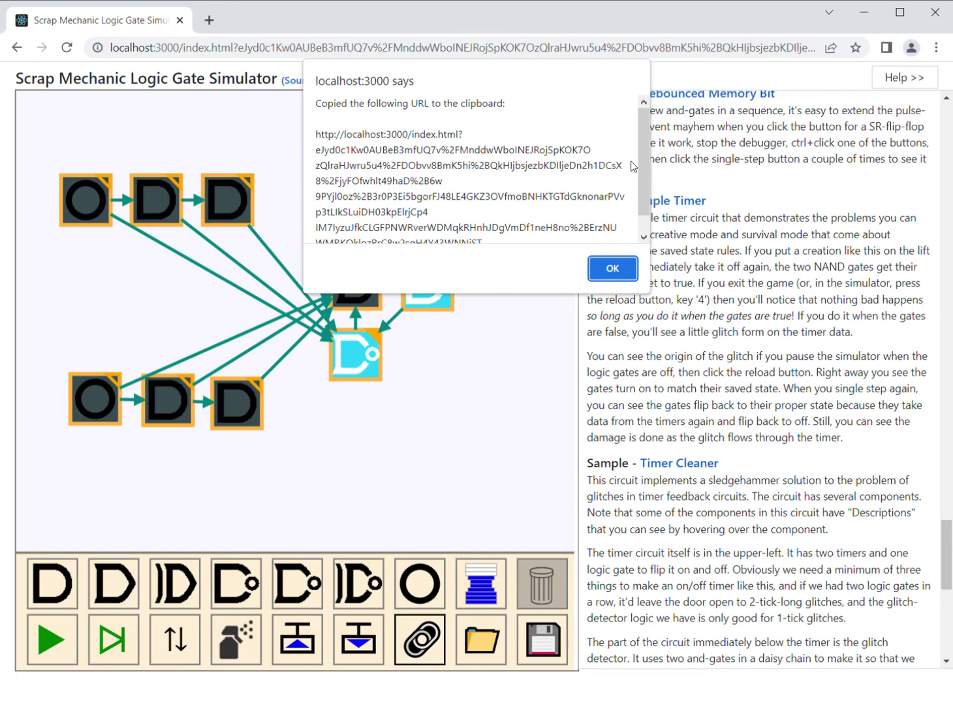
{"action": "mouse_move", "coordinate": [644, 169]}
{"action": "left_mouse_down"}
{"action": "mouse_move", "coordinate": [643, 184]}
{"action": "mouse_move", "coordinate": [637, 148]}
{"action": "left_mouse_up"}
{"action": "left_click", "coordinate": [602, 271]}
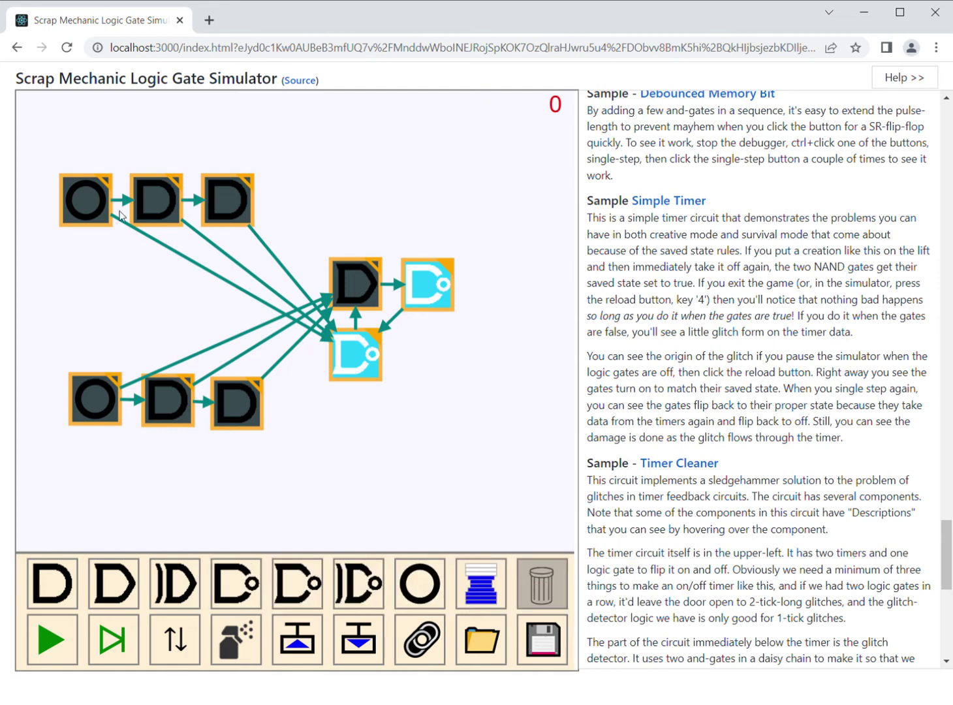
Step: Save the circuit as a JSON file, view it in the browser's downloads list, and return to the simulator
{"action": "left_click", "coordinate": [541, 643]}
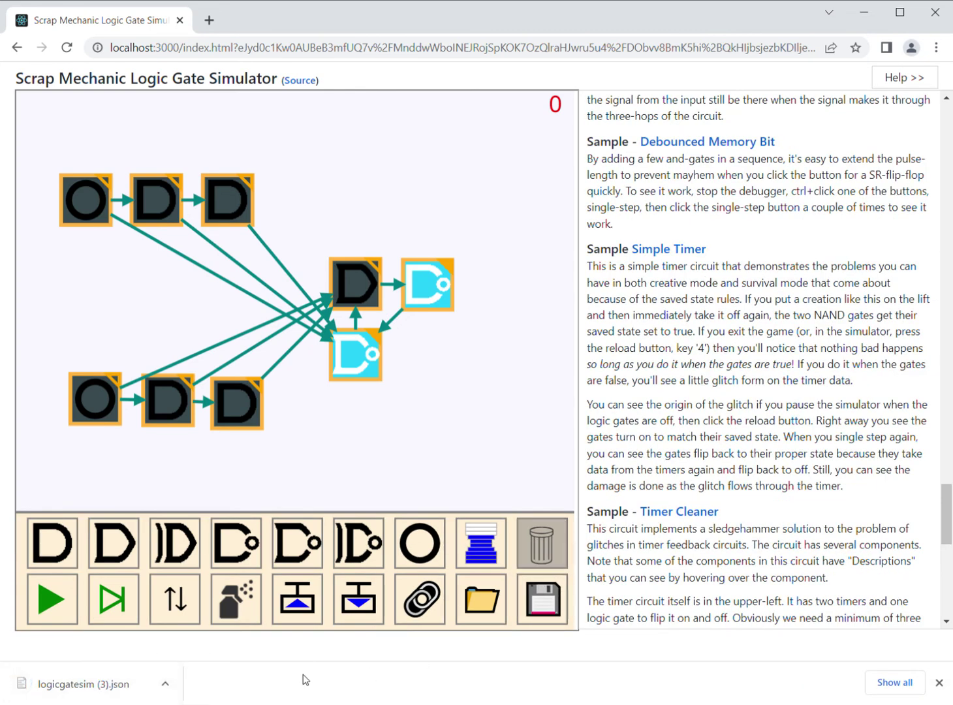
{"action": "left_click", "coordinate": [166, 683]}
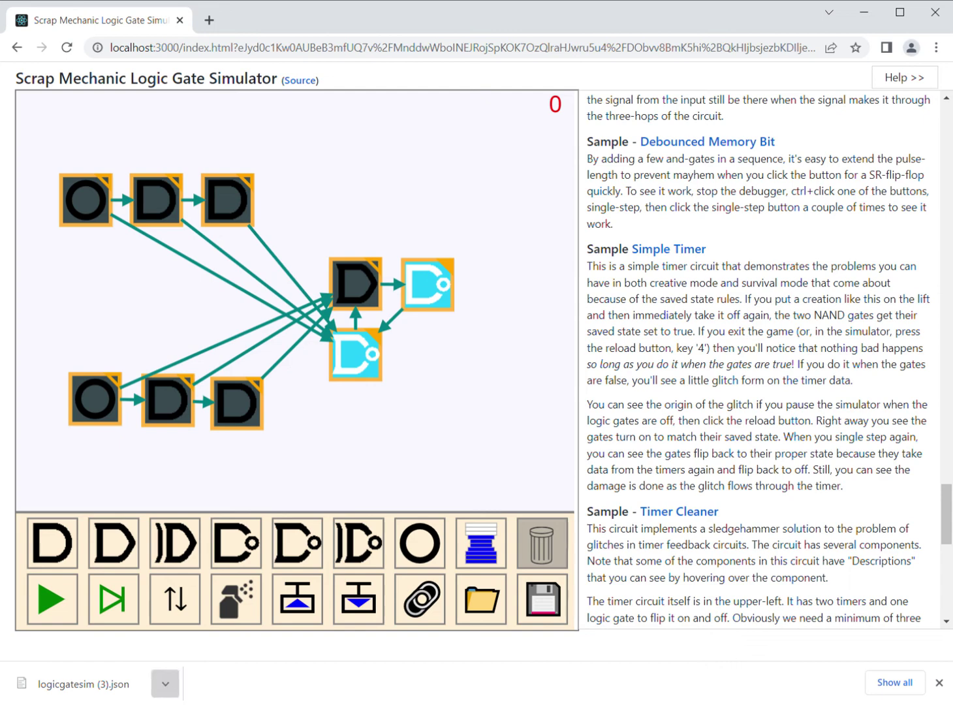
{"action": "left_click", "coordinate": [894, 682]}
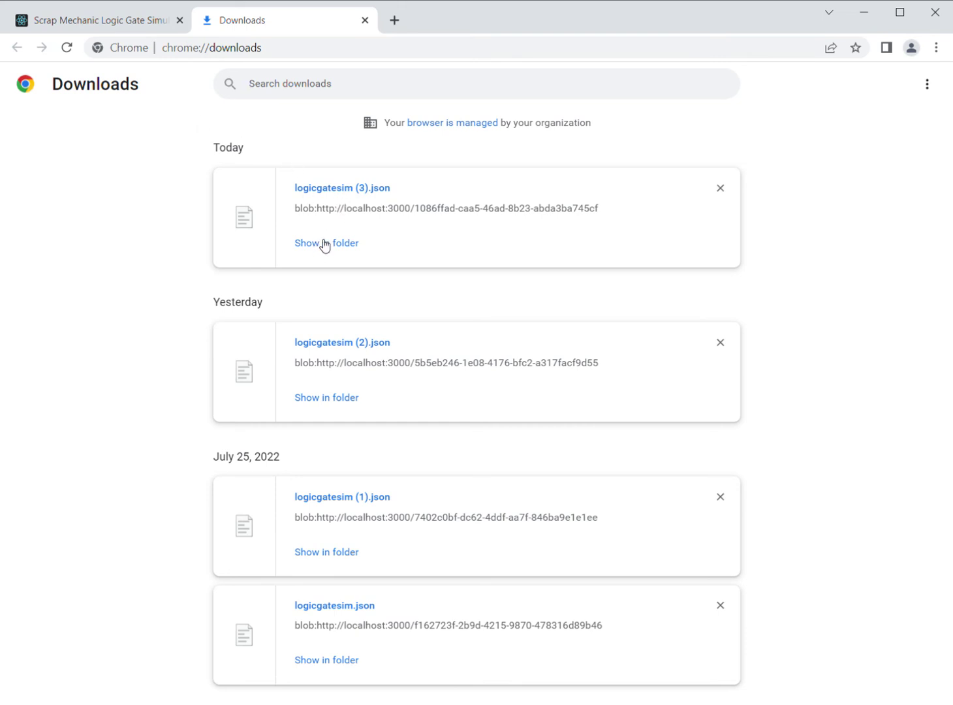
{"action": "left_click", "coordinate": [96, 19]}
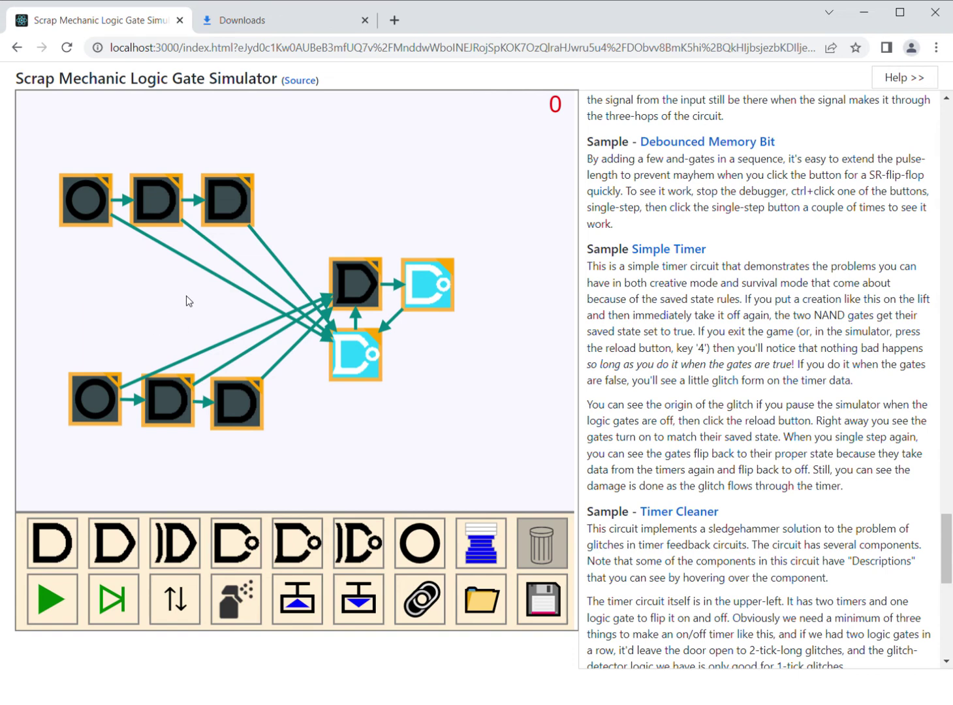
Step: Bring up the file selection for loading a saved design and close it without choosing a file
{"action": "left_click", "coordinate": [476, 594]}
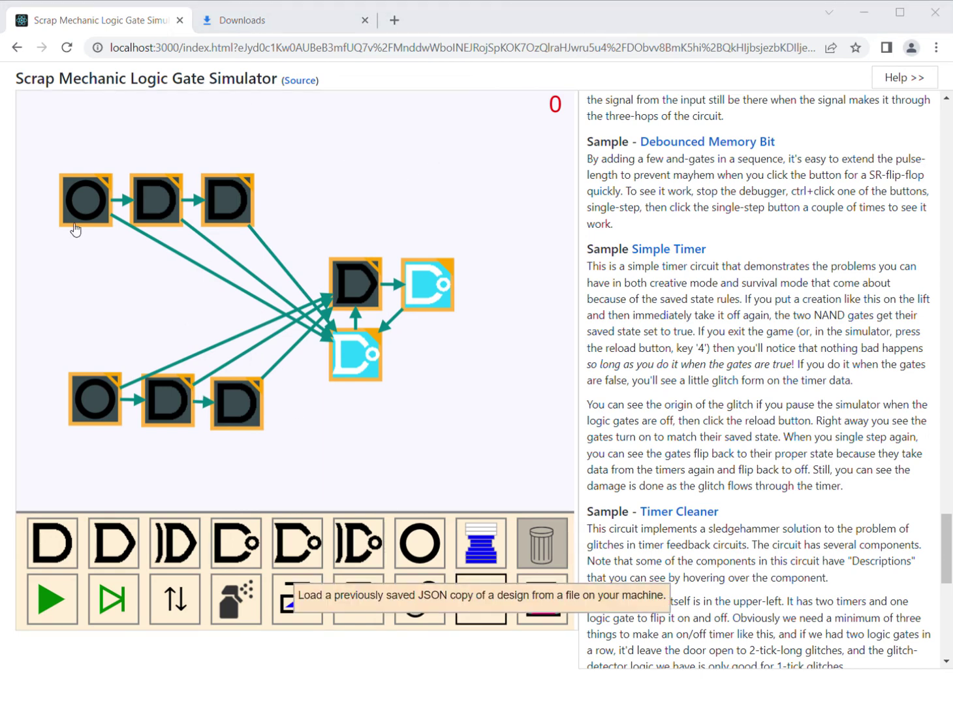
{"action": "left_click", "coordinate": [727, 11]}
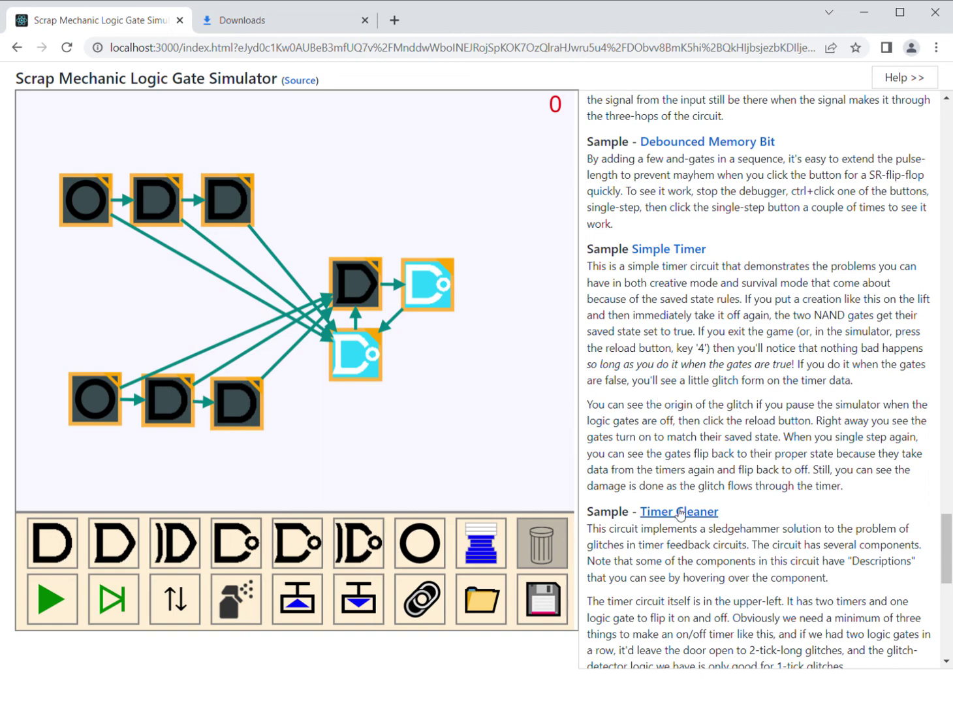
Step: Place a timer below the circuit's NAND gate, shorten it by 5 ticks, and deselect it
{"action": "left_click_drag", "start_coordinate": [473, 543], "coordinate": [436, 404]}
{"action": "right_click", "coordinate": [438, 403]}
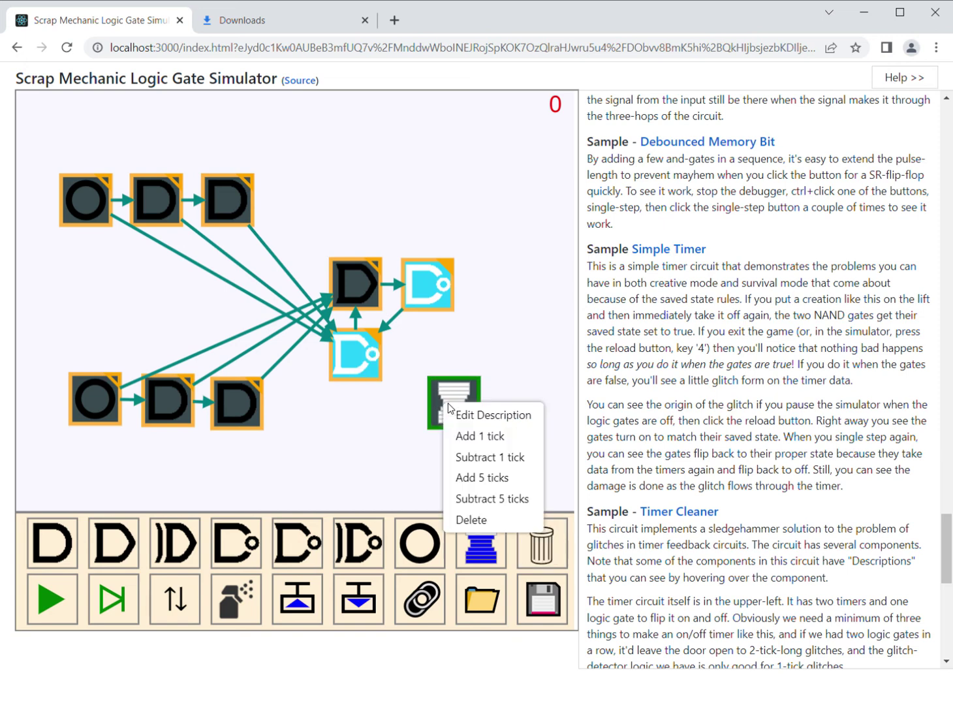
{"action": "left_click", "coordinate": [460, 499]}
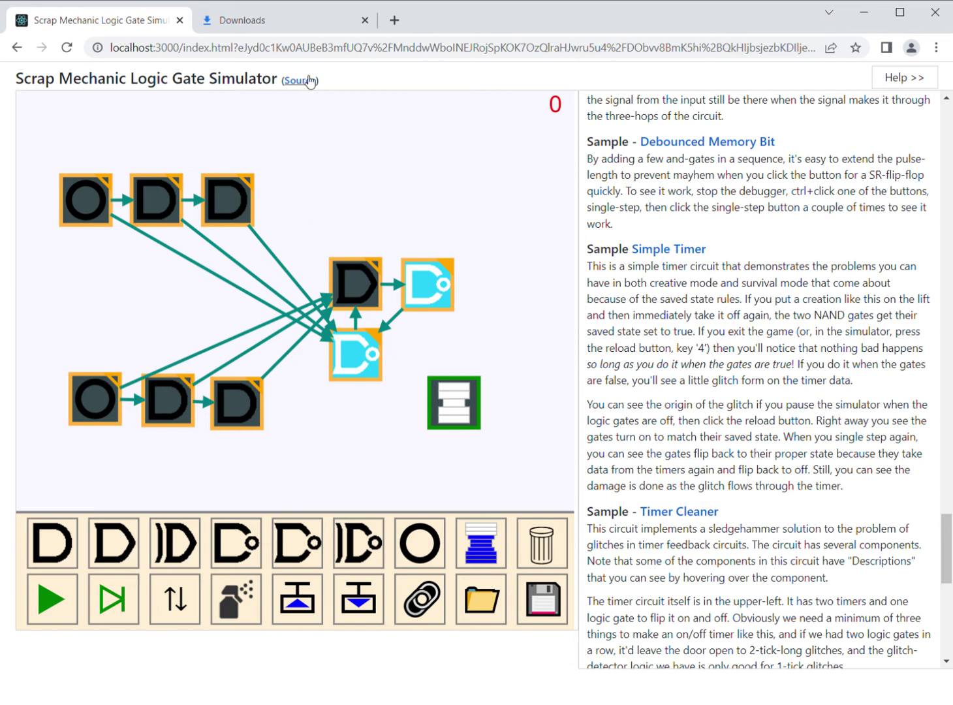
{"action": "left_click", "coordinate": [337, 188]}
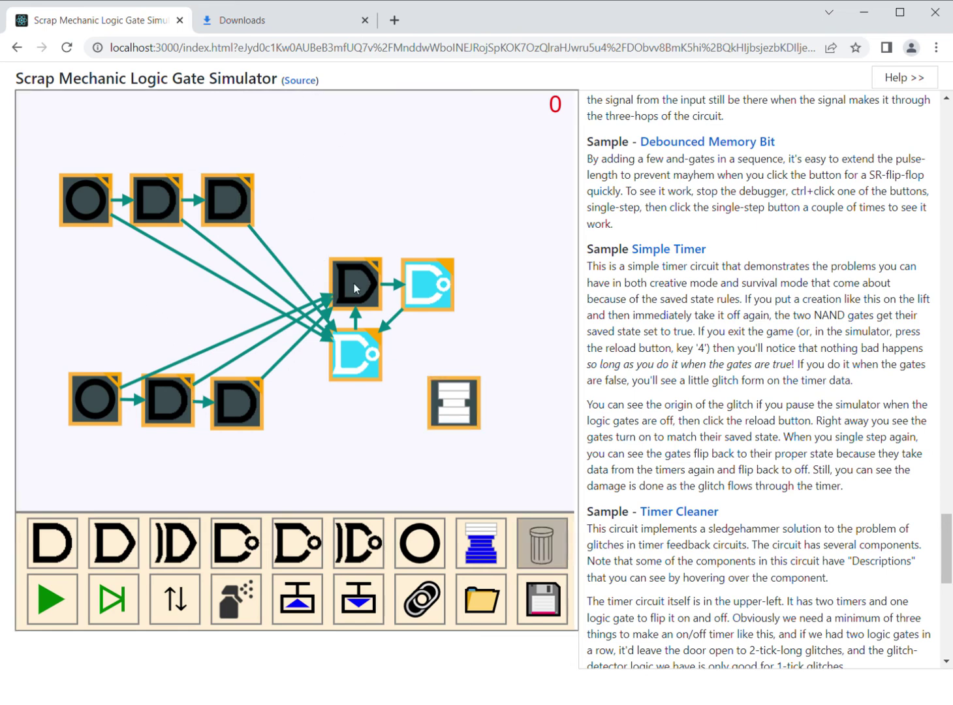
Step: Give the circuit's rightmost NAND gate the description "Connected to piston that controls the frobknocker", and deselect it
{"action": "left_click", "coordinate": [421, 294]}
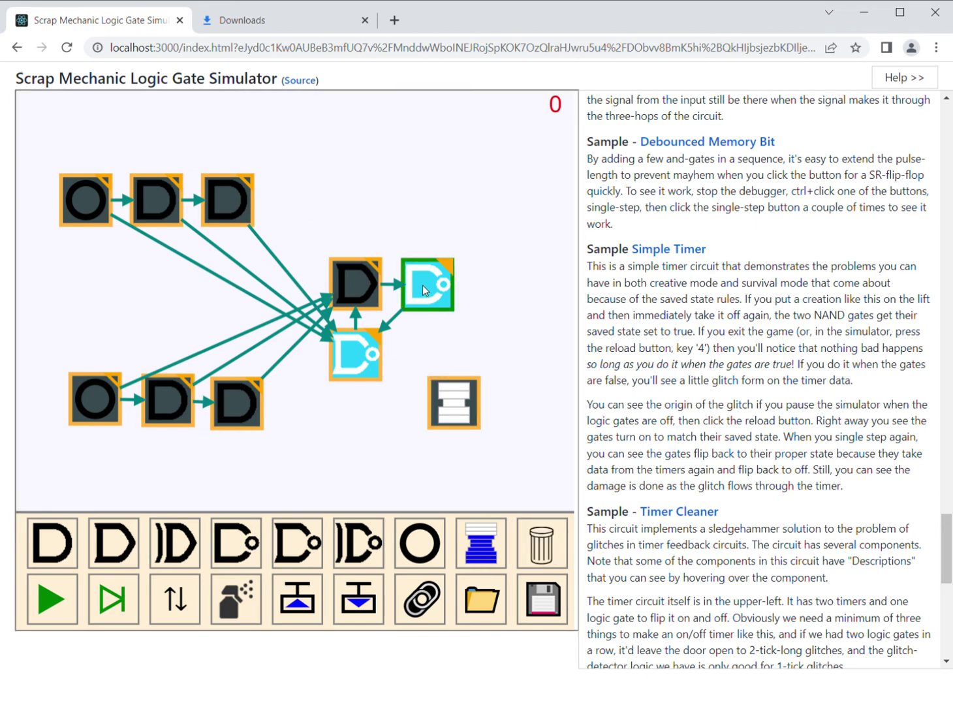
{"action": "right_click", "coordinate": [426, 289]}
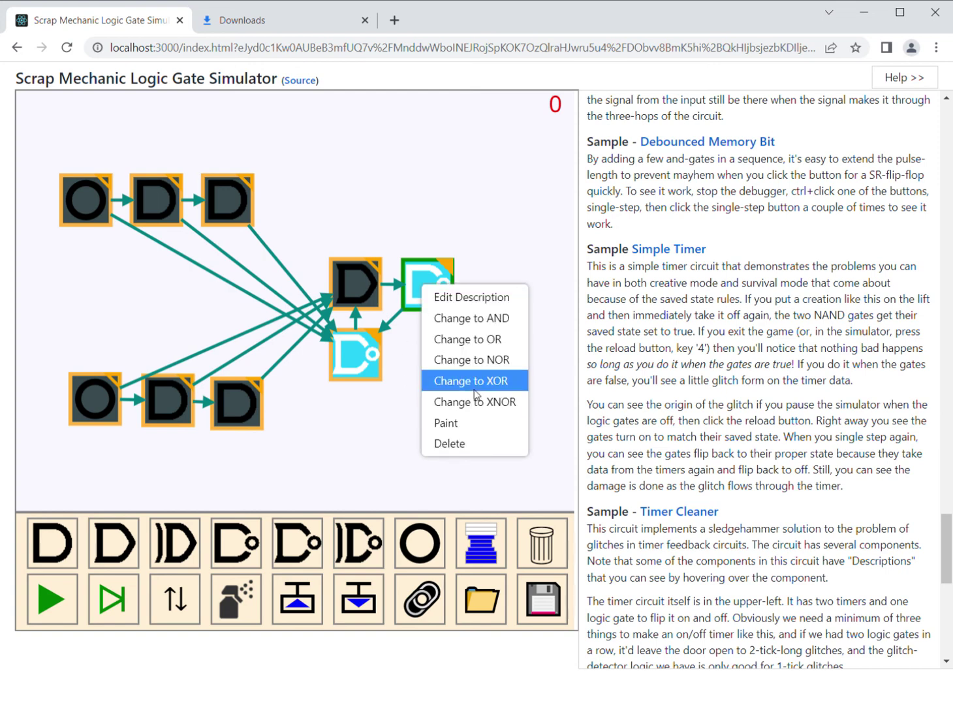
{"action": "left_click", "coordinate": [458, 298]}
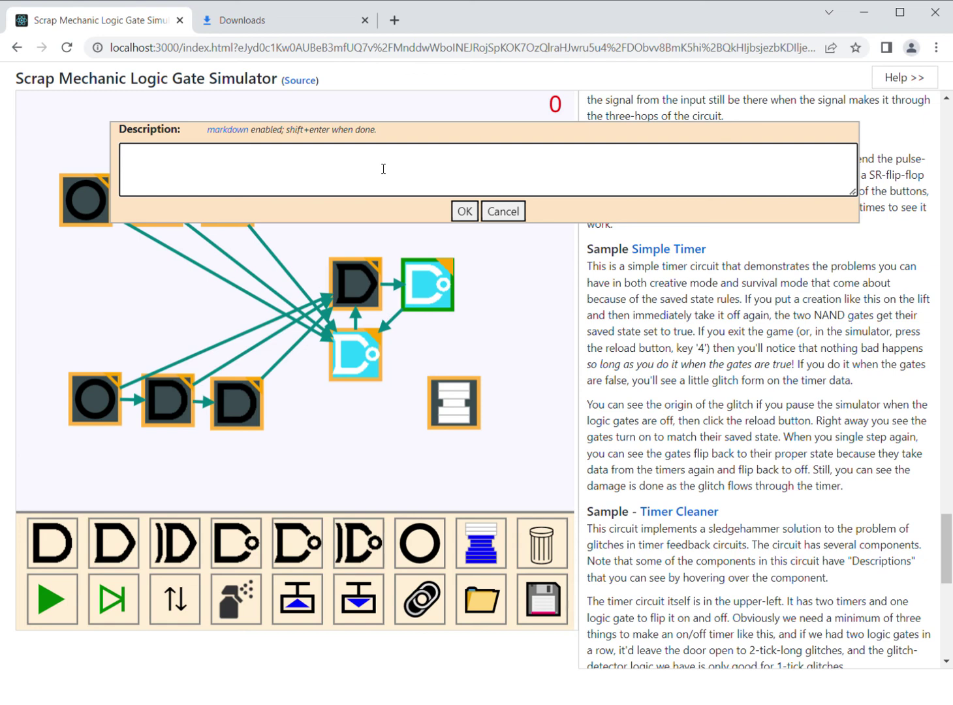
{"action": "type", "text": "Connected to piston"}
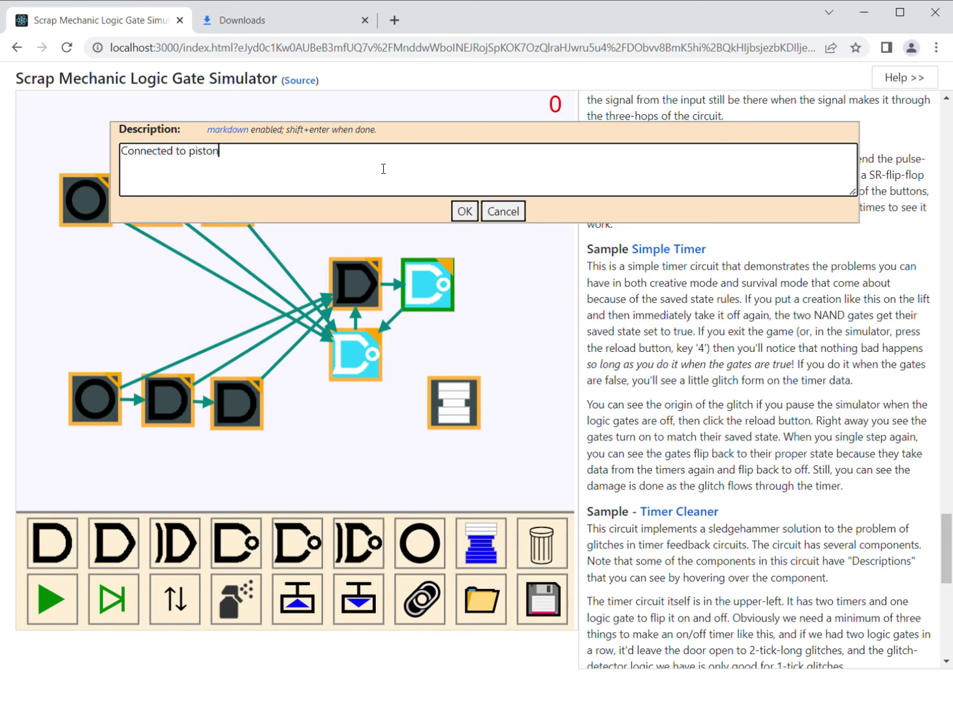
{"action": "type", "text": " that controls the frobknocker"}
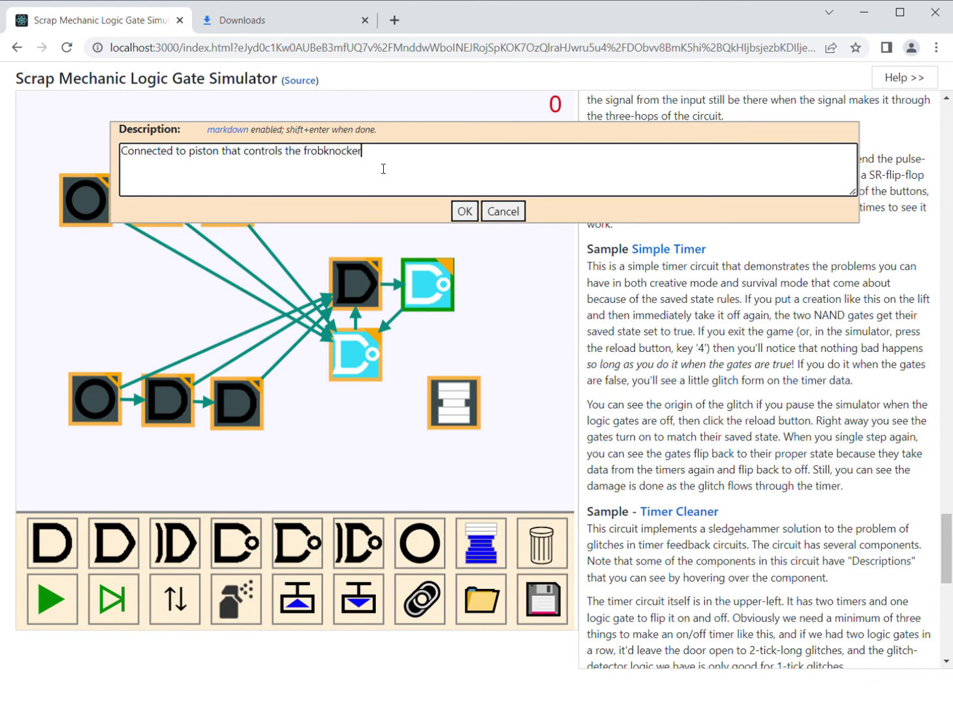
{"action": "left_click", "coordinate": [464, 211]}
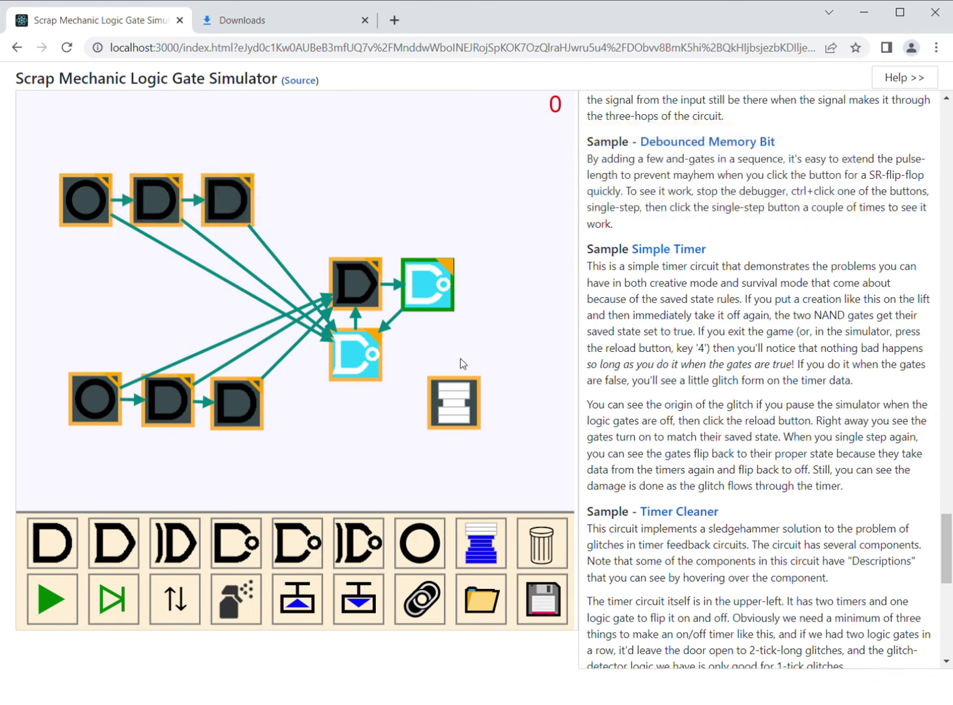
{"action": "mouse_move", "coordinate": [429, 294]}
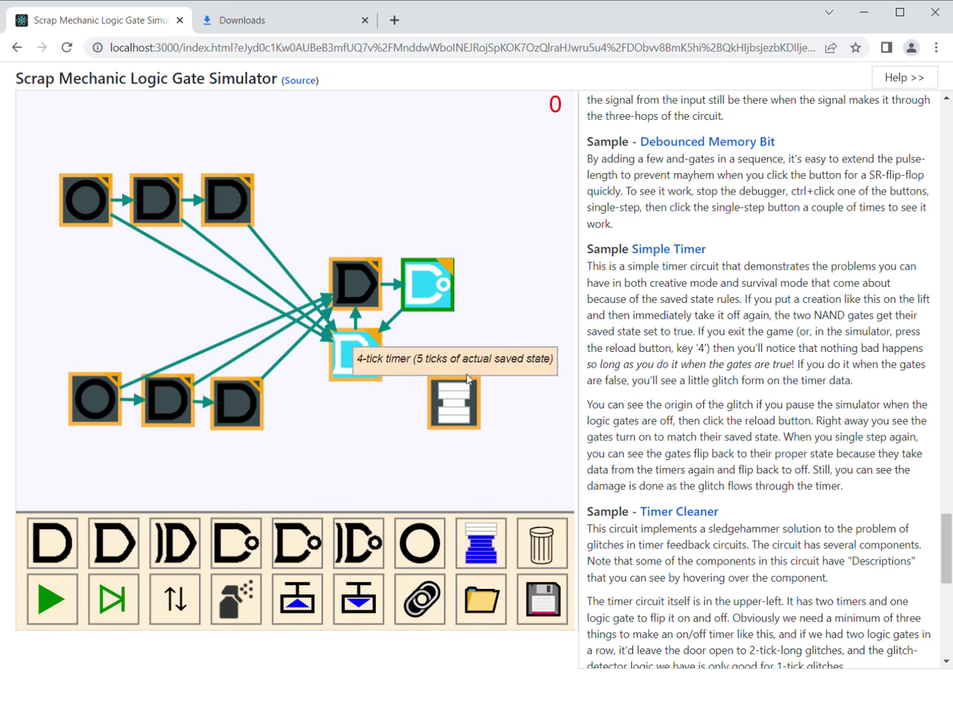
{"action": "left_click", "coordinate": [457, 358]}
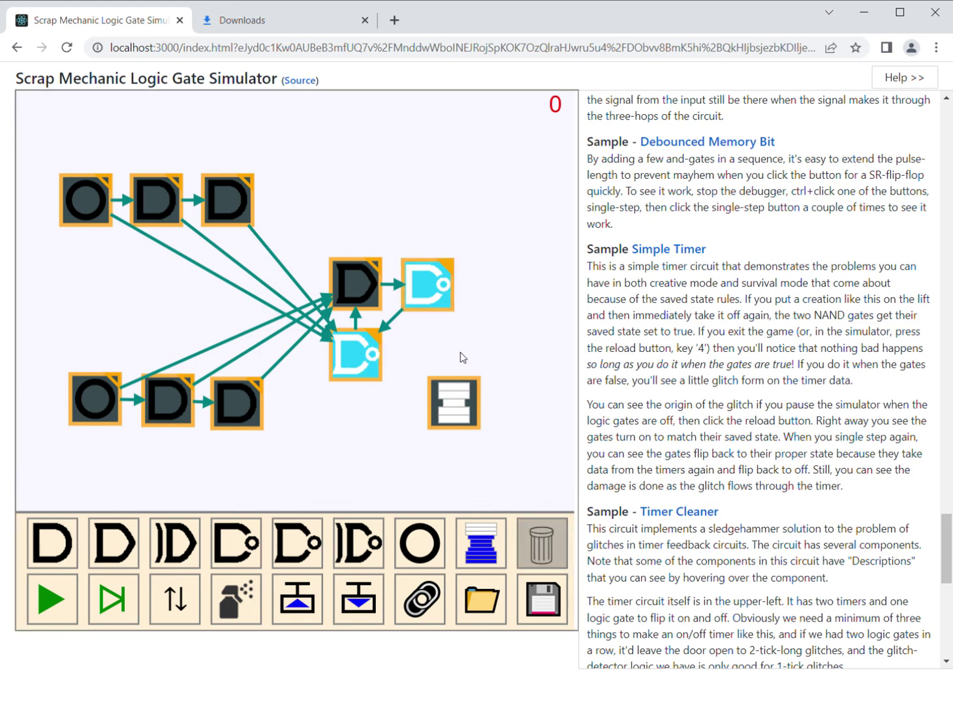
{"action": "right_click", "coordinate": [436, 291]}
{"action": "left_click", "coordinate": [384, 416]}
Step: View the simulator's source repository on GitHub and return to examine the help's Timer Cleaner and Solid State memory bit samples
{"action": "left_click", "coordinate": [300, 80]}
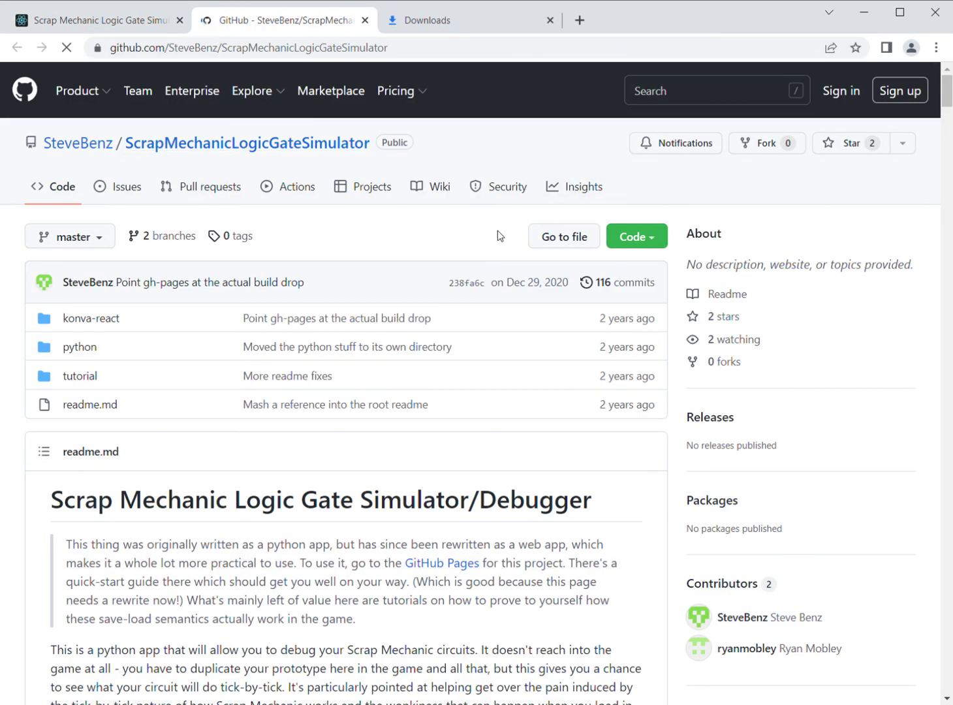
{"action": "left_click", "coordinate": [133, 24]}
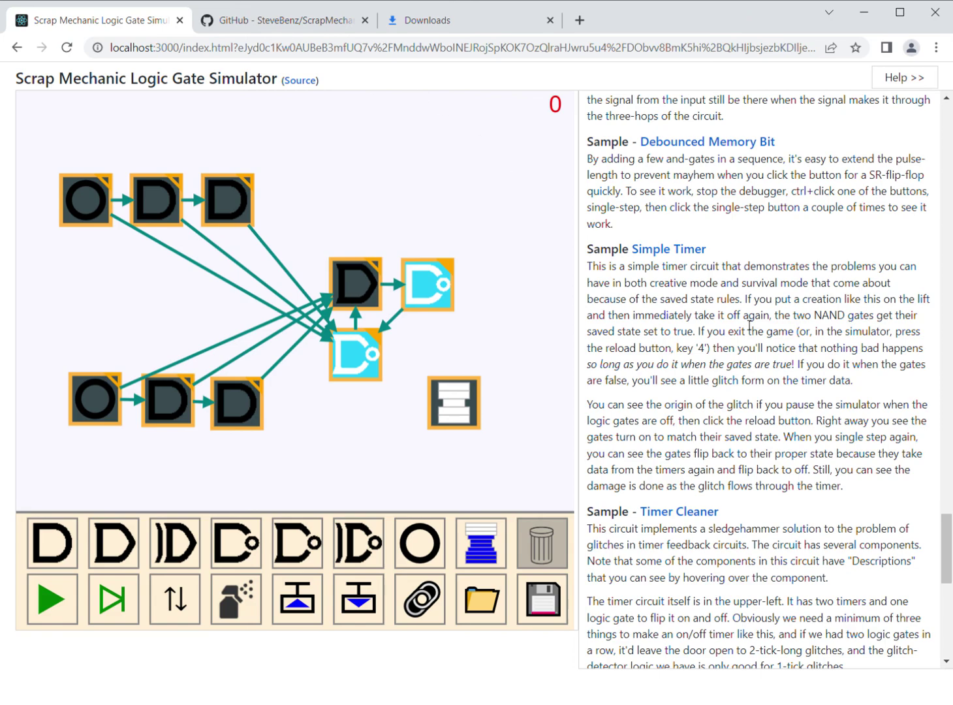
{"action": "scroll", "coordinate": [750, 325], "scroll_direction": "down", "scroll_amount": 10}
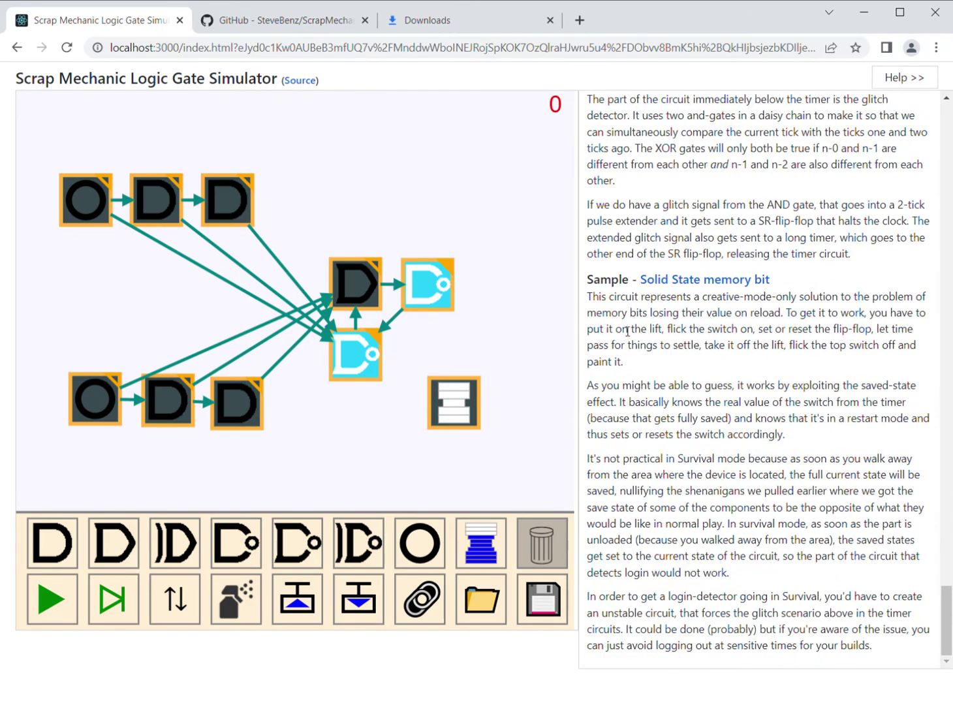
{"action": "scroll", "coordinate": [691, 330], "scroll_direction": "up", "scroll_amount": 4}
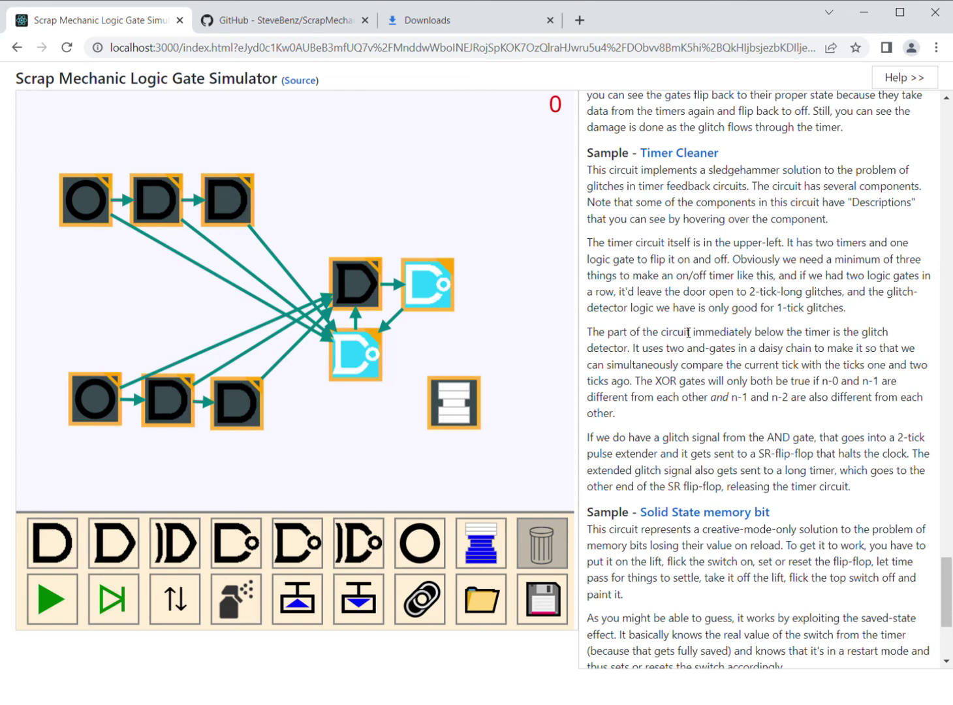
{"action": "scroll", "coordinate": [688, 333], "scroll_direction": "down", "scroll_amount": 4}
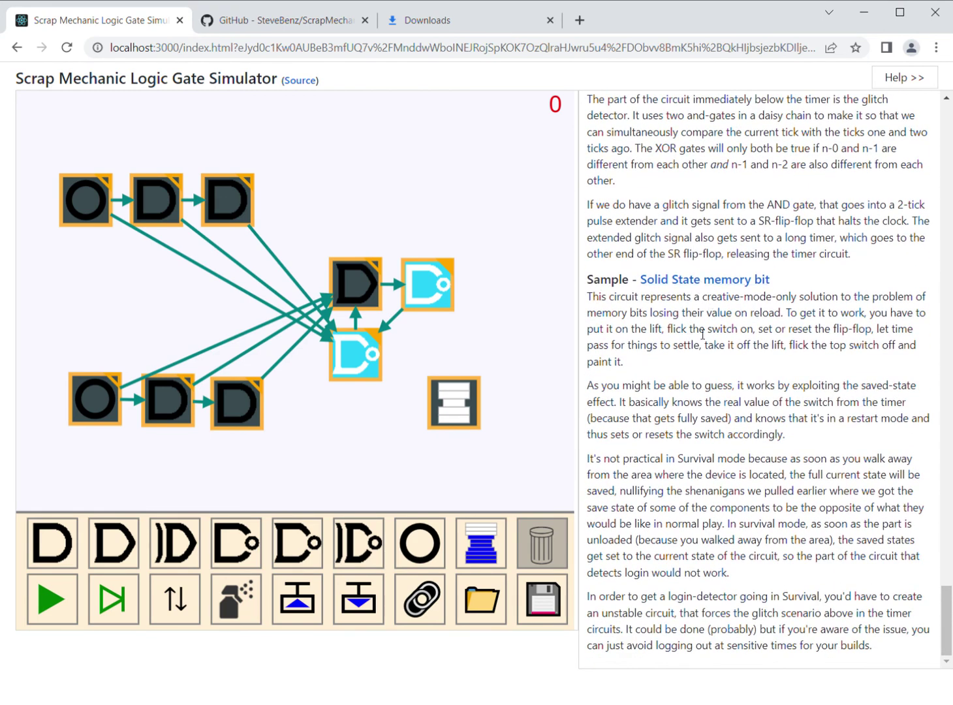